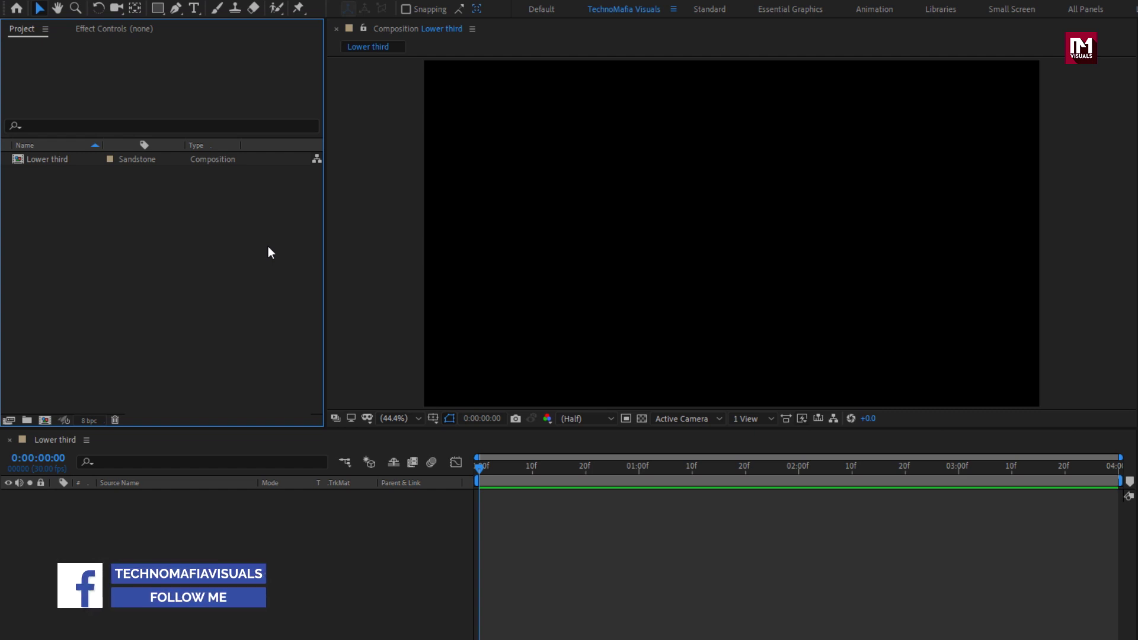
Step: Select the Type tool to begin adding text to the Lower third composition
left_click(195, 7)
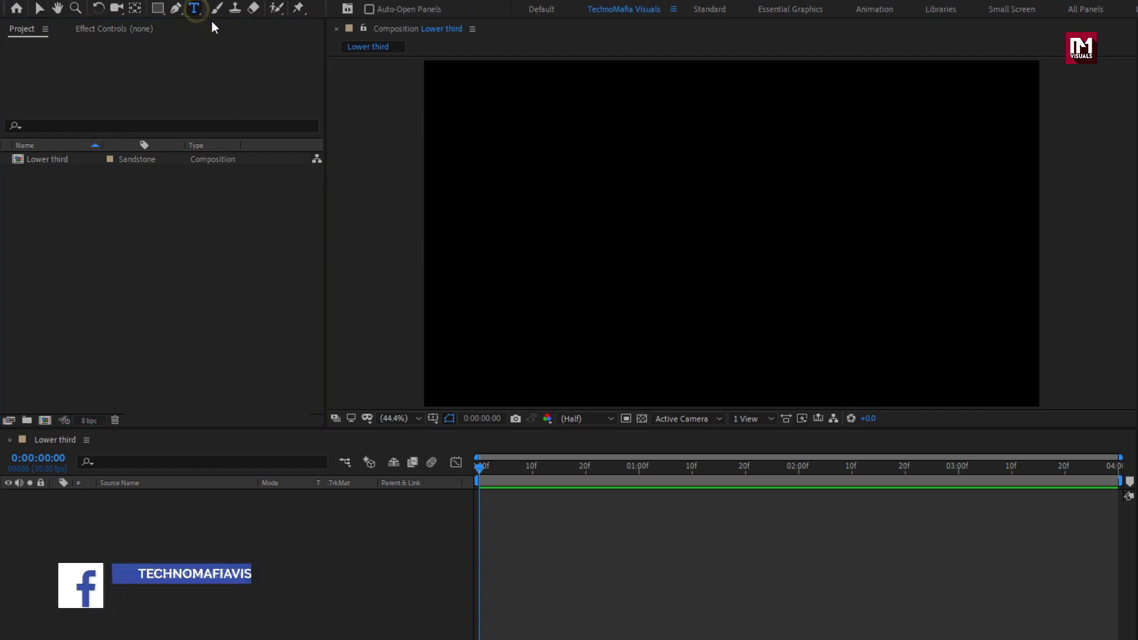
Step: Create a 'JOHN WARNER' text layer and move it fully inside the frame
left_click(617, 222)
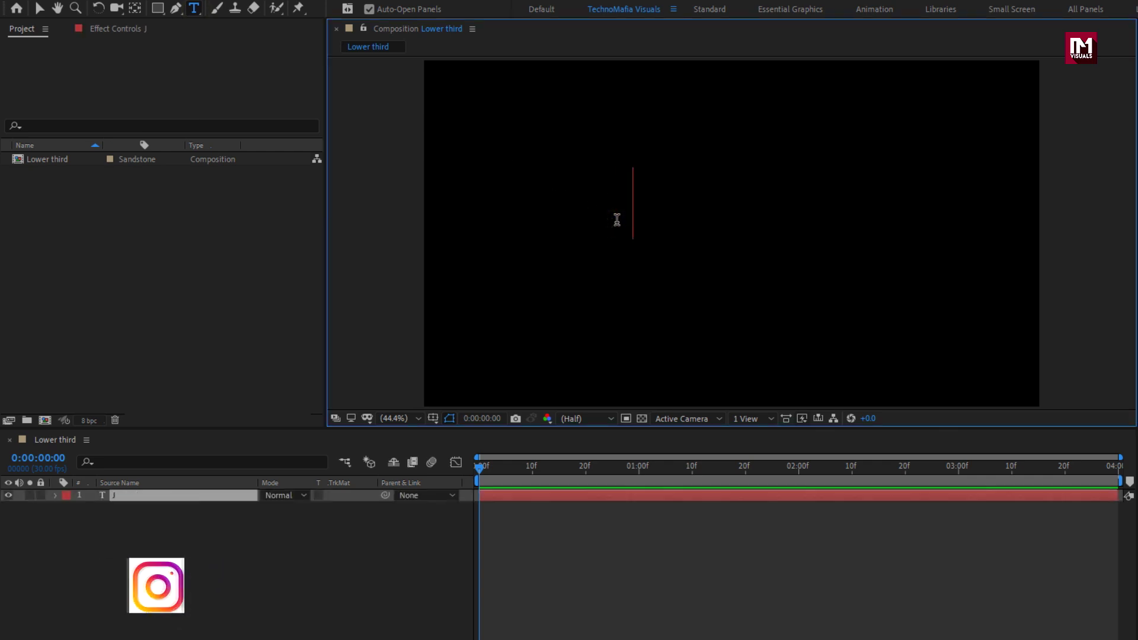
type("JOH")
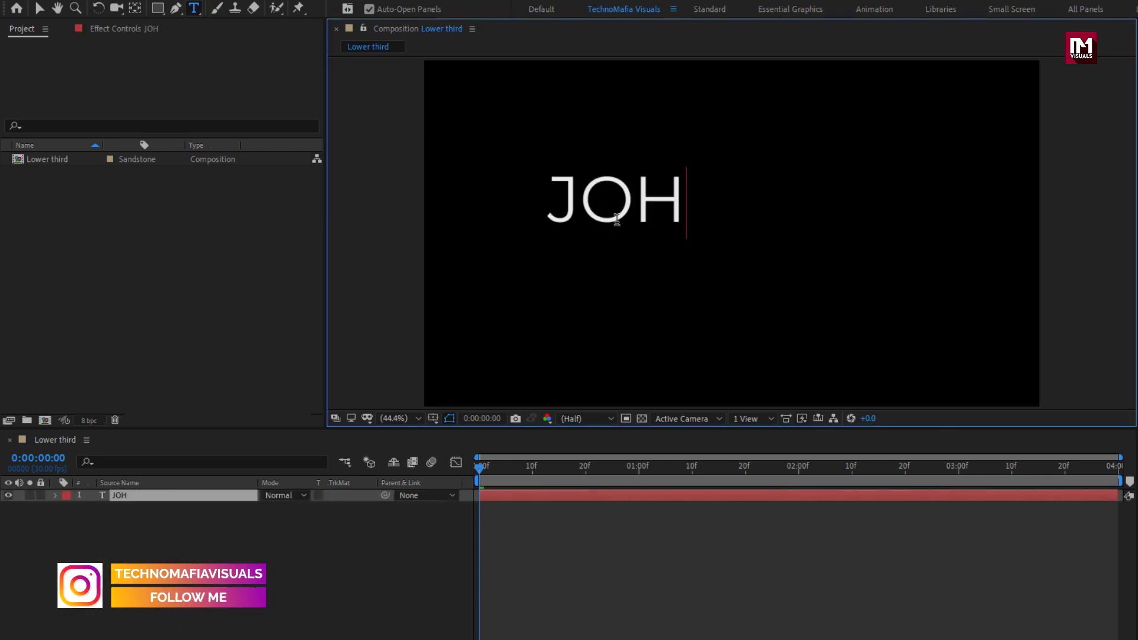
type("N W")
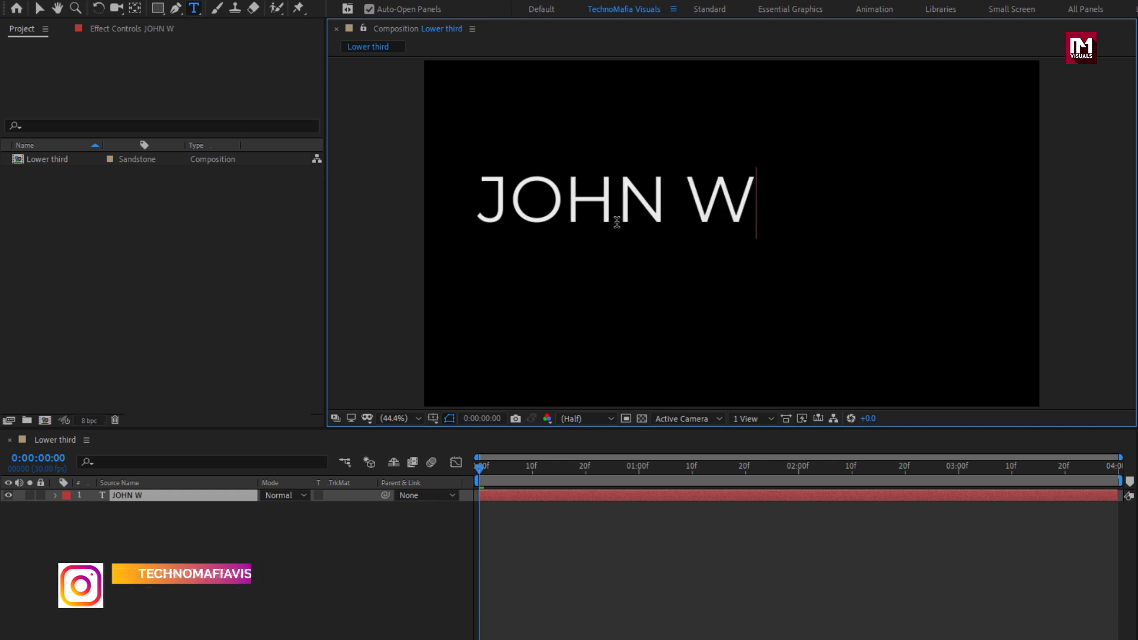
type("ARNER")
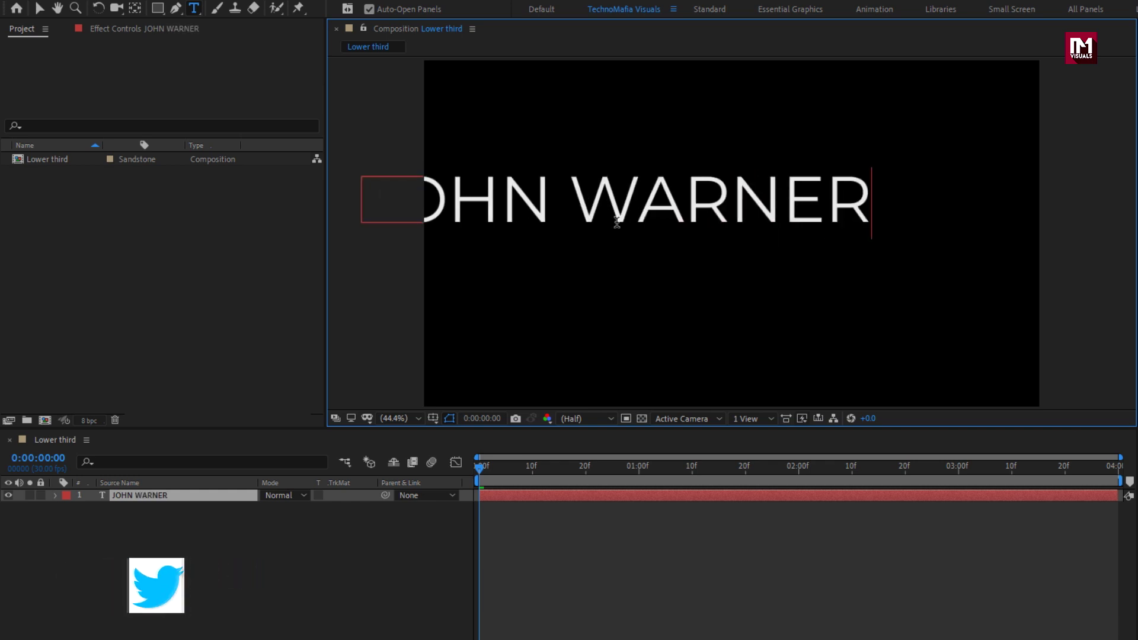
key("Escape")
key("v")
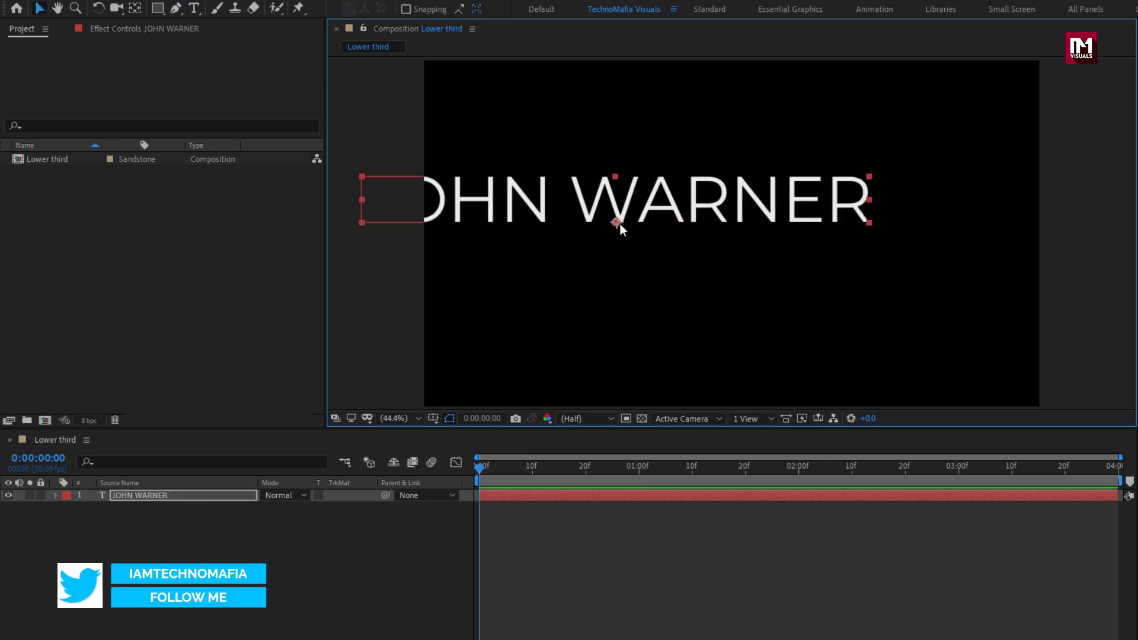
left_click_drag(651, 211, 686, 233)
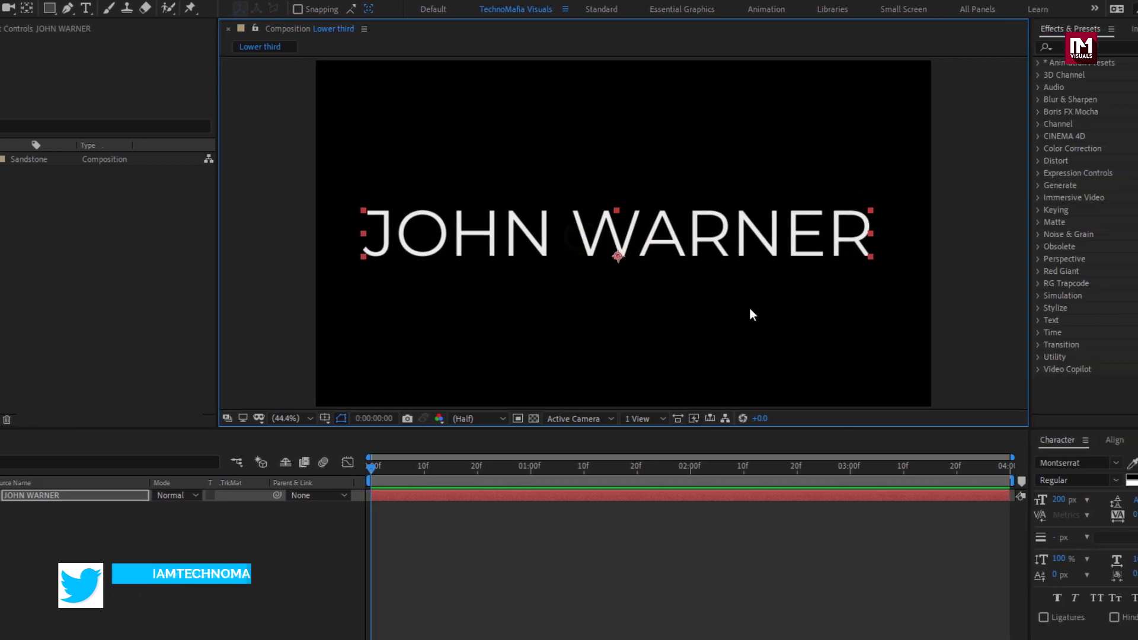
Step: Make the name ExtraBold at 110 px and move it up near the frame centre
left_click(1029, 483)
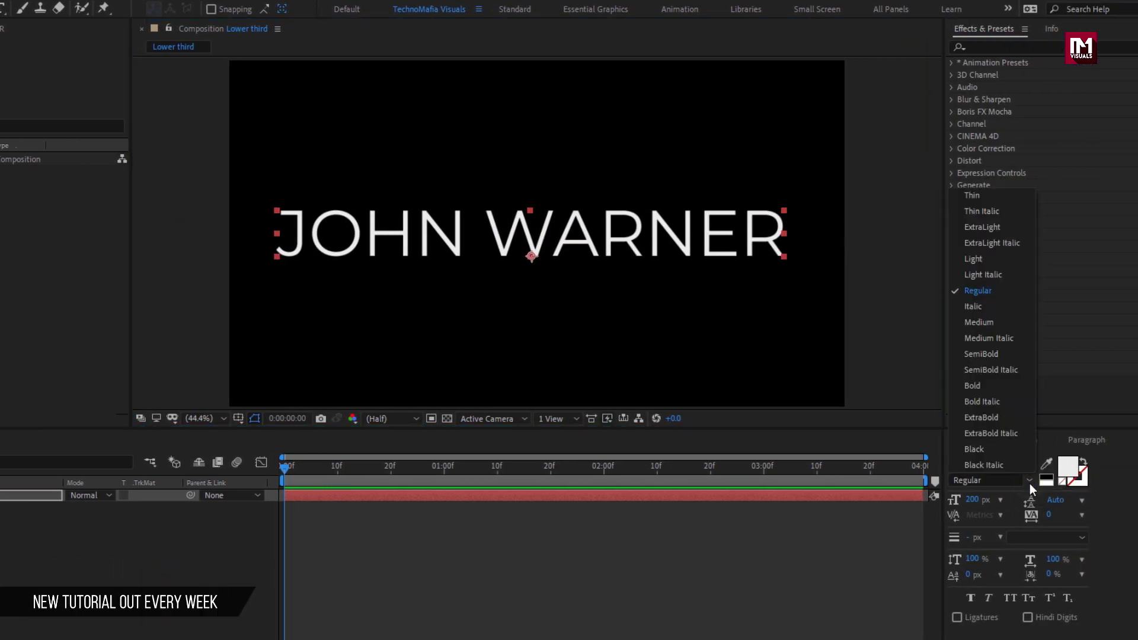
left_click(1000, 419)
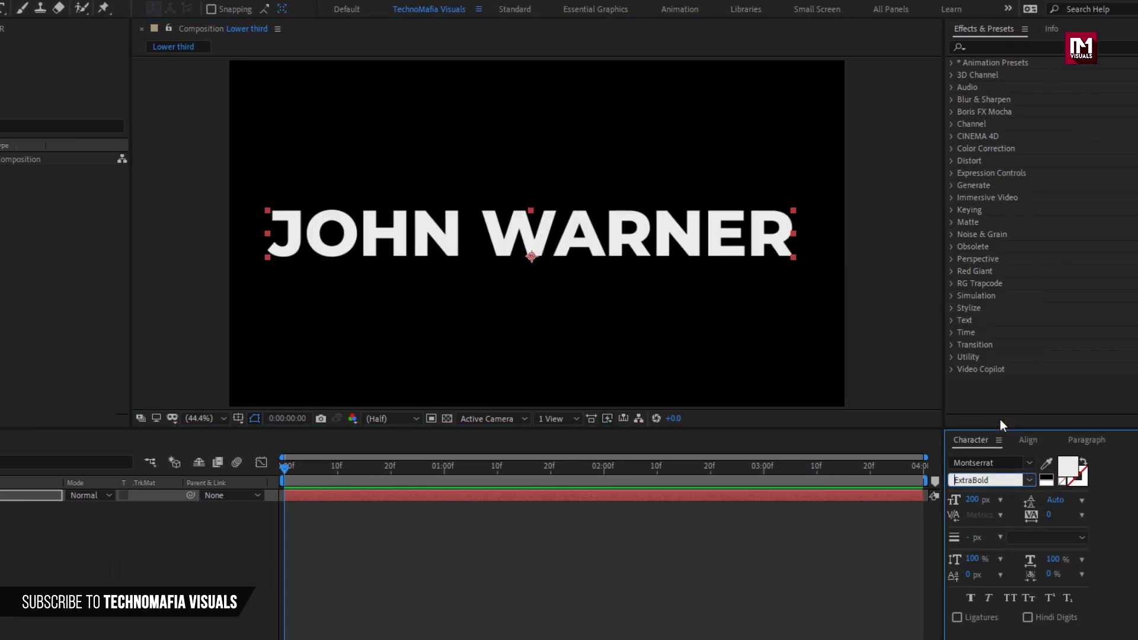
left_click(972, 504)
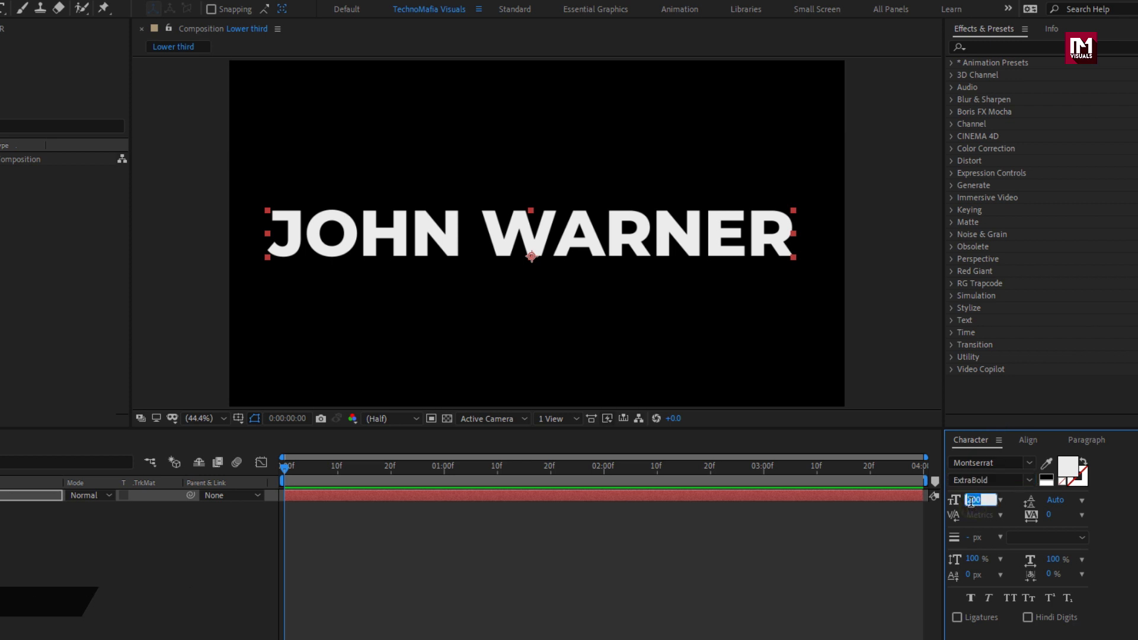
key("BackSpace")
type("110")
key("Return")
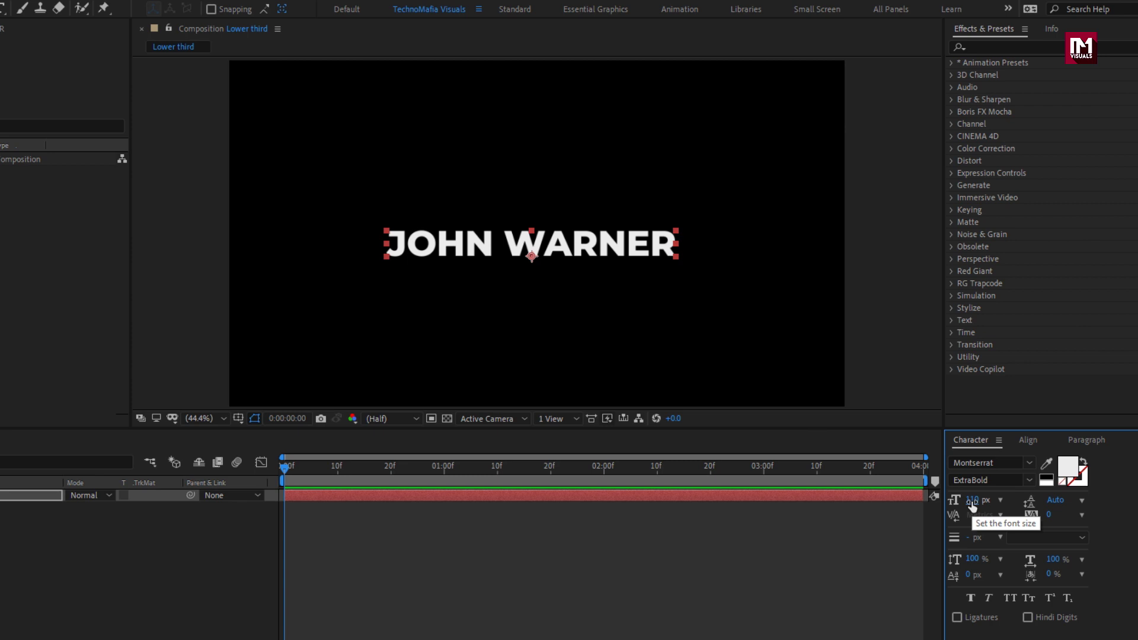
left_click_drag(504, 252, 500, 227)
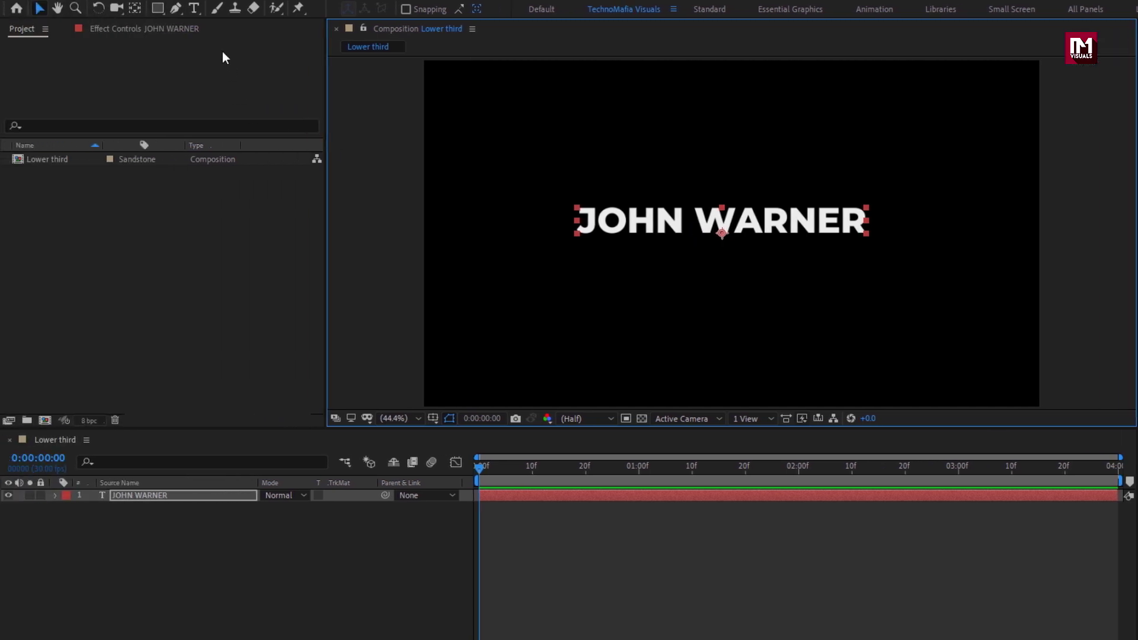
left_click(199, 9)
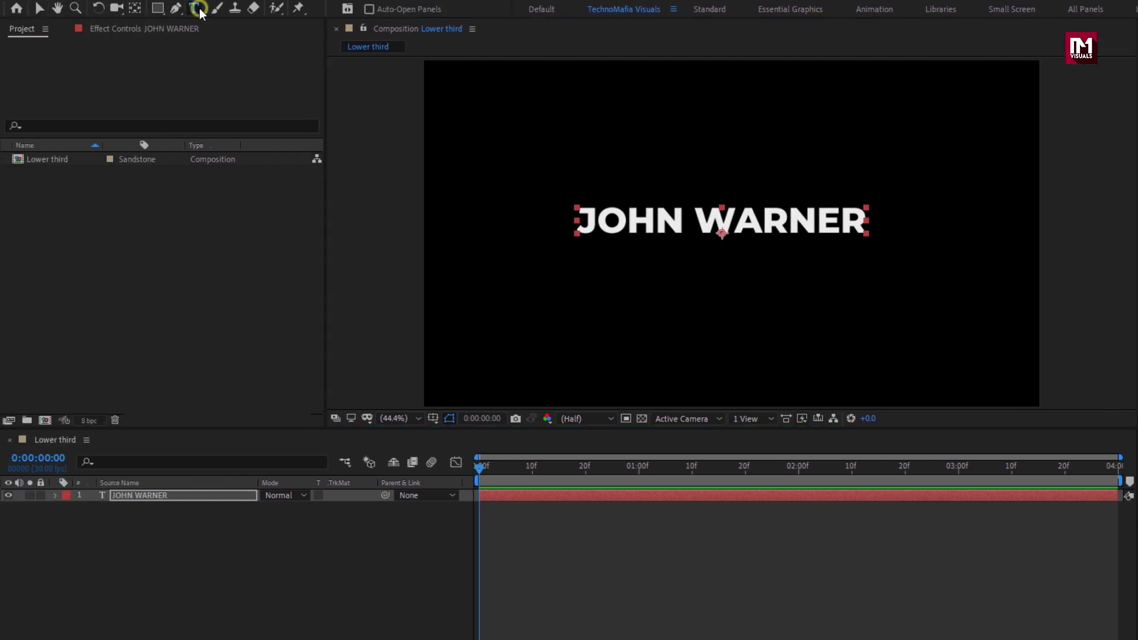
Step: Add 'Graphics Designer' text at 50 px under the name's right side
left_click(716, 269)
type("Graphics")
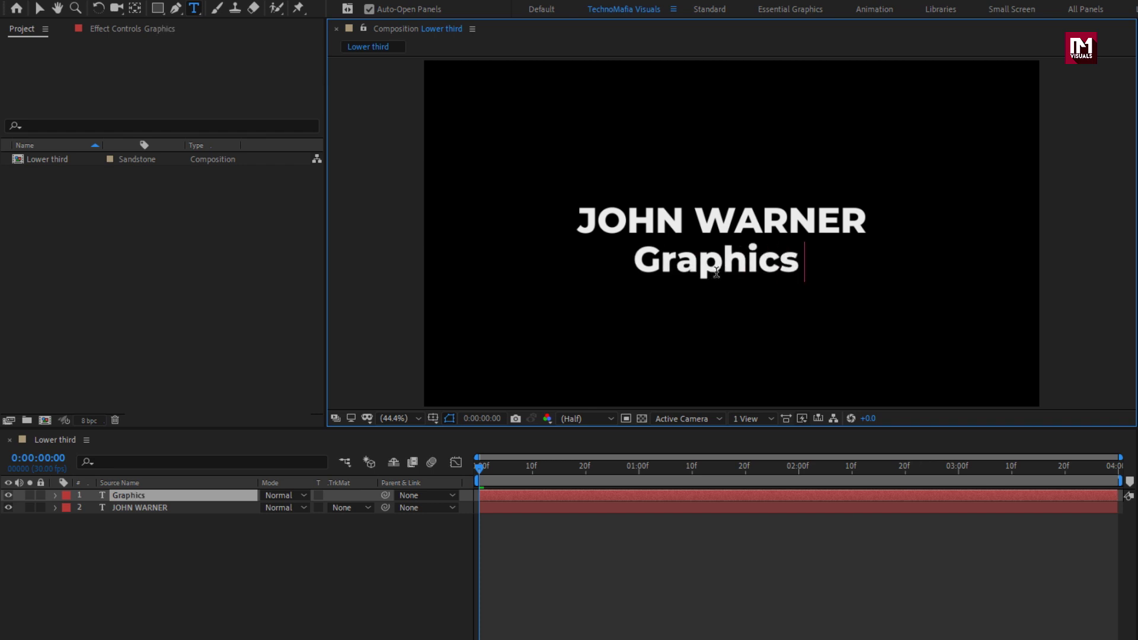
type(" Designer")
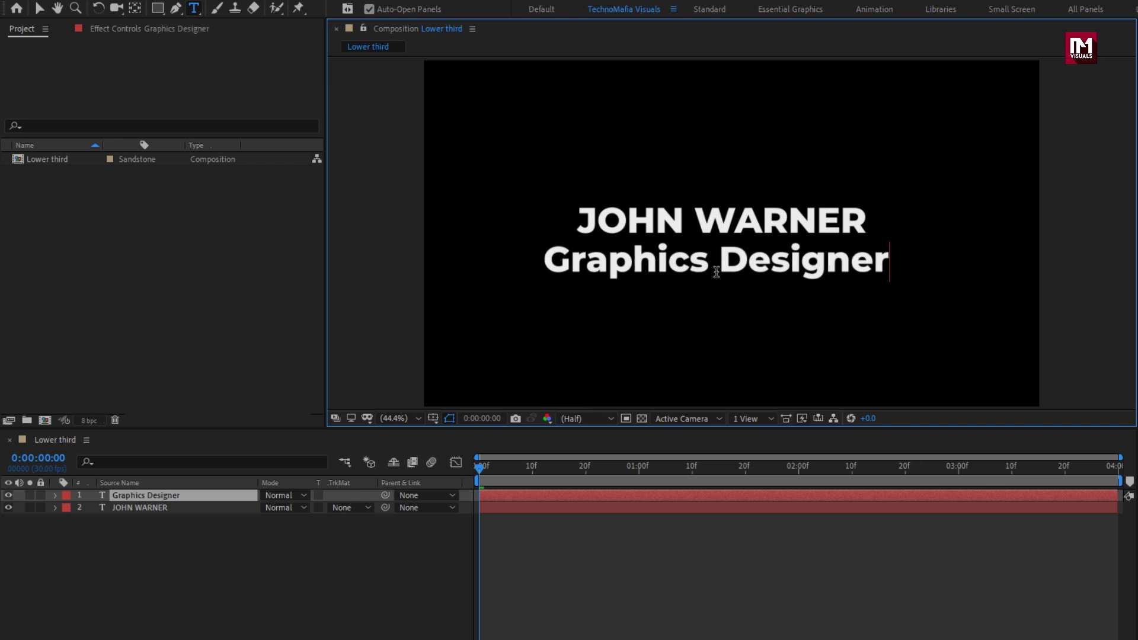
key("KP_Enter")
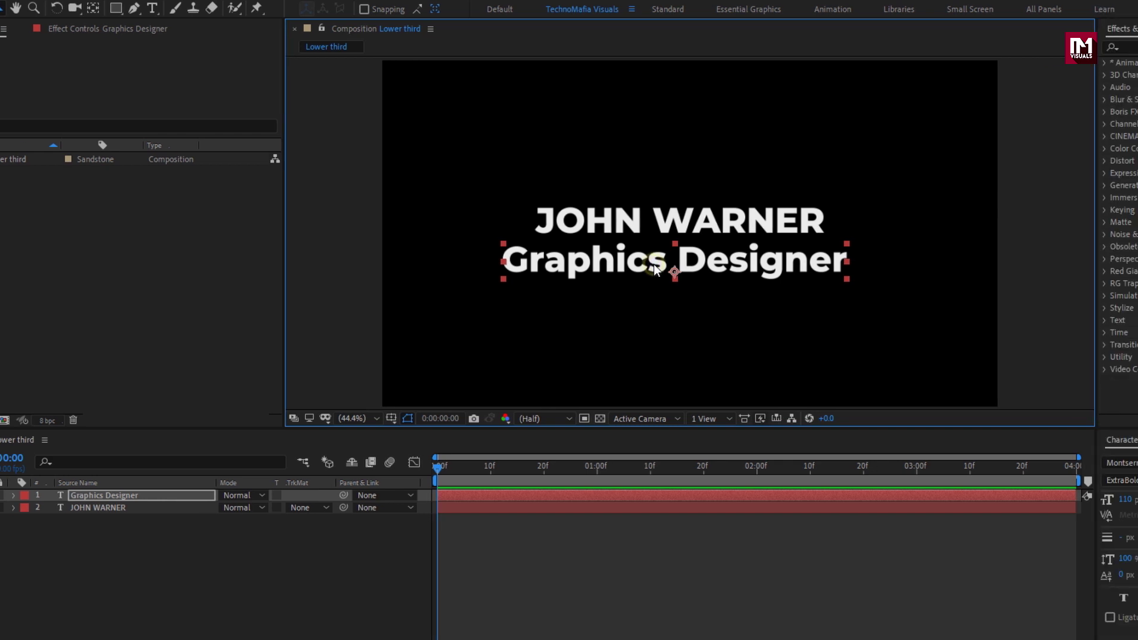
left_click(973, 500)
type("50")
key("Return")
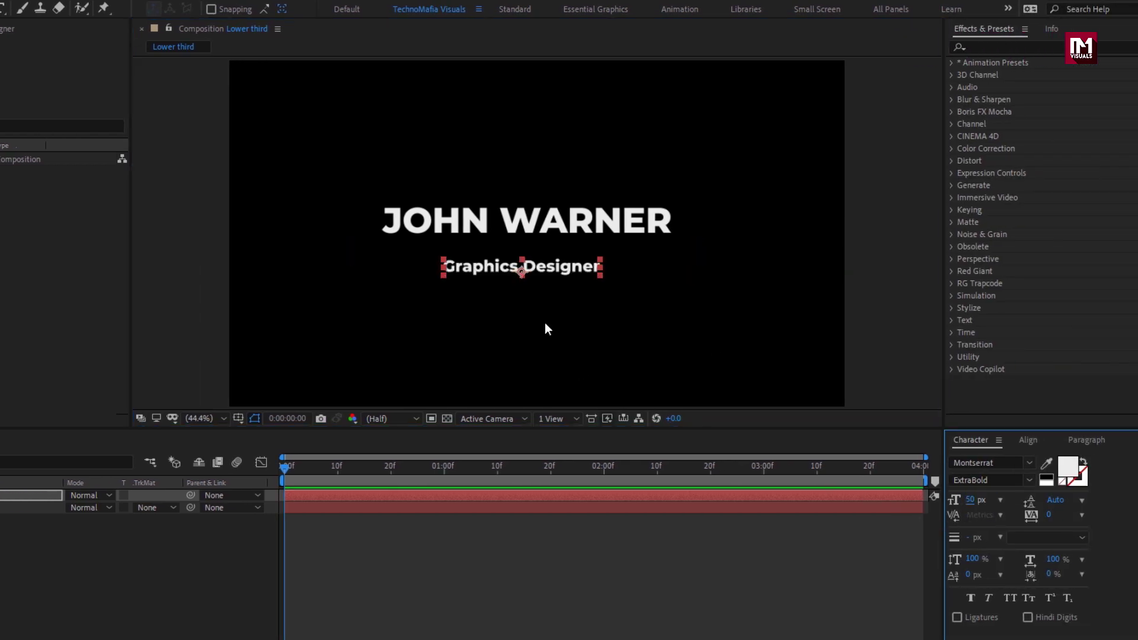
left_click_drag(500, 265, 565, 264)
Step: Zoom the view to 100% and set the subtitle's font style to SemiBold
key("period")
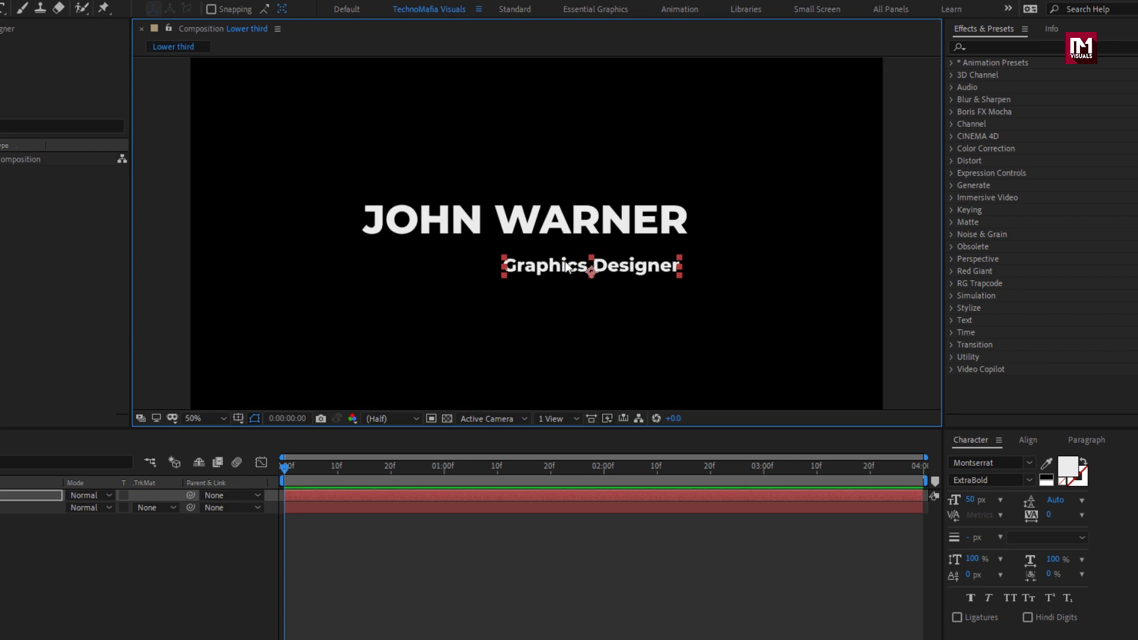
key("period")
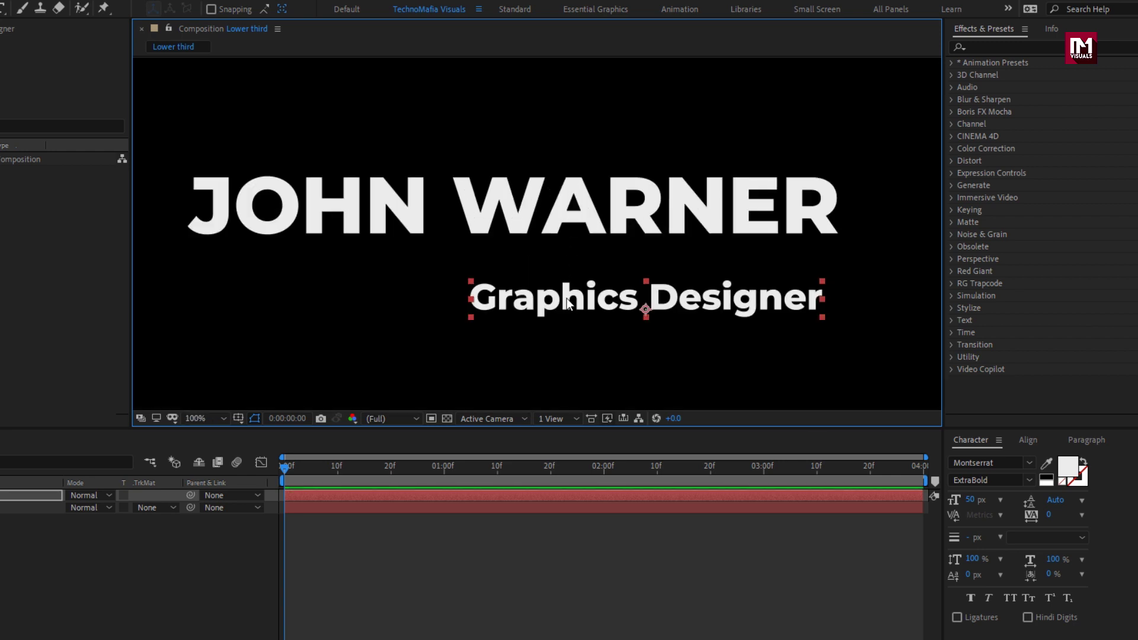
left_click(1029, 480)
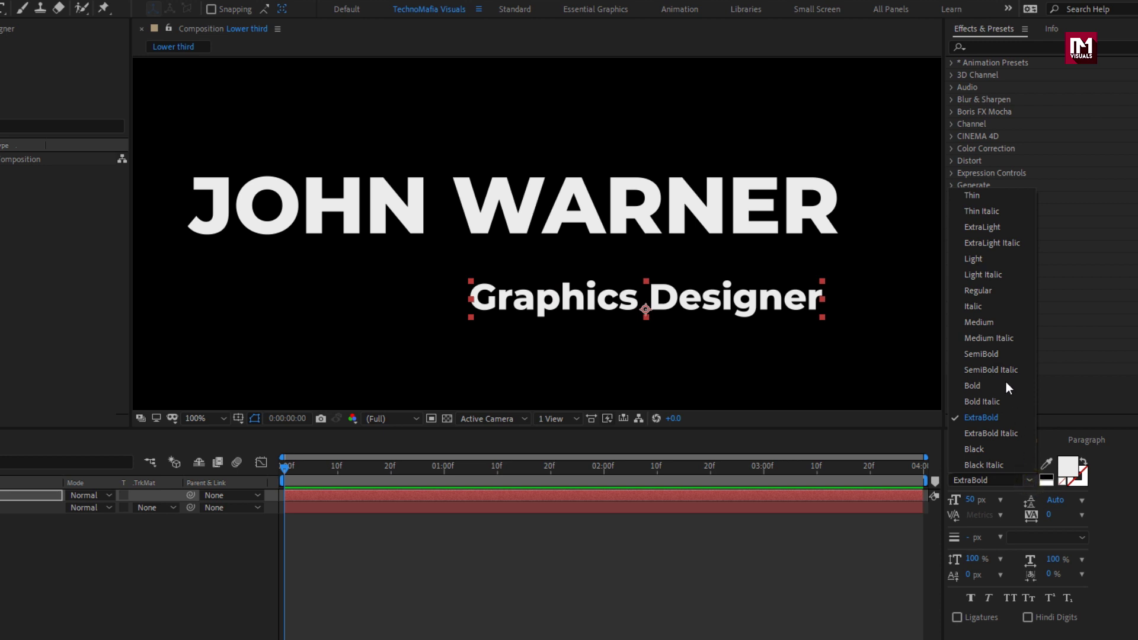
left_click(986, 354)
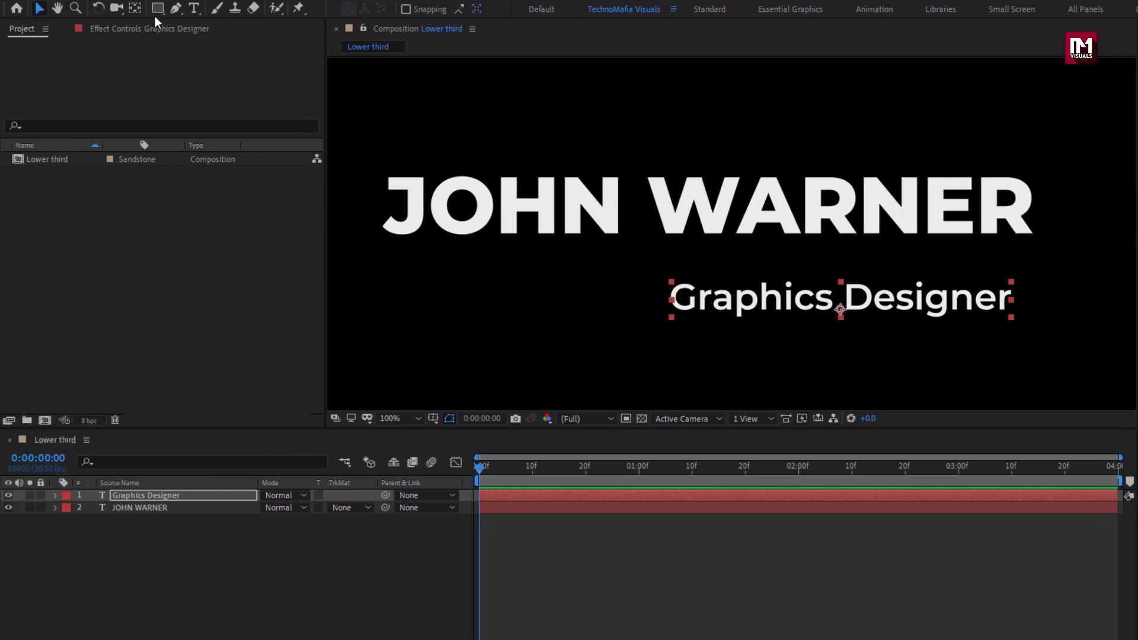
left_click(156, 8)
key("ctrl+Right")
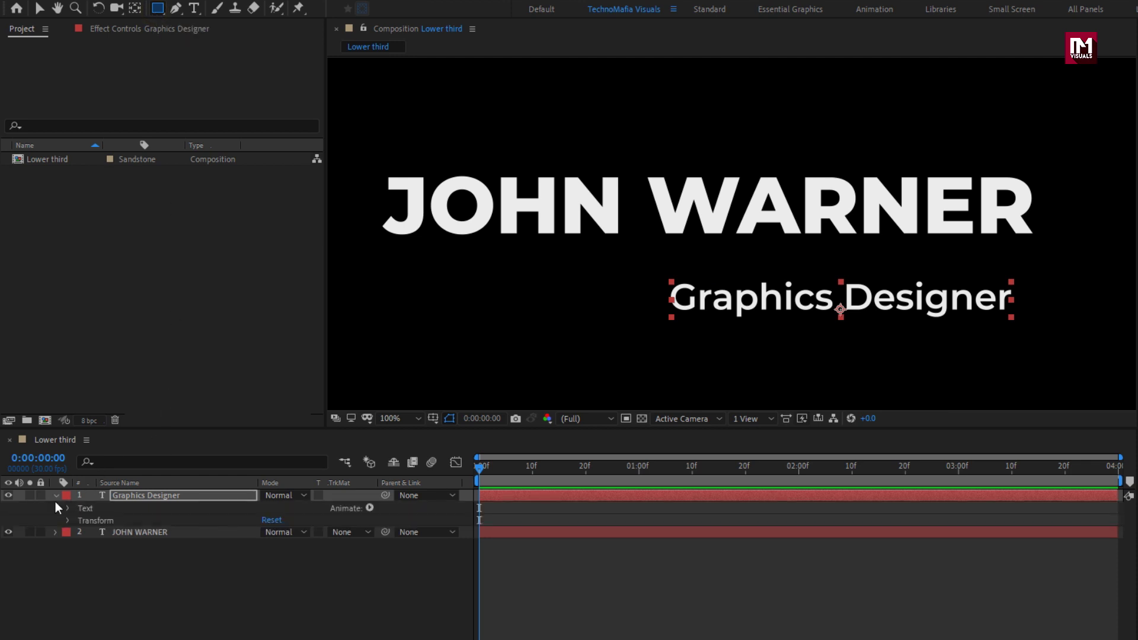
Step: Set the rectangle tool to a solid fill with no stroke
left_click(191, 564)
left_click(55, 495)
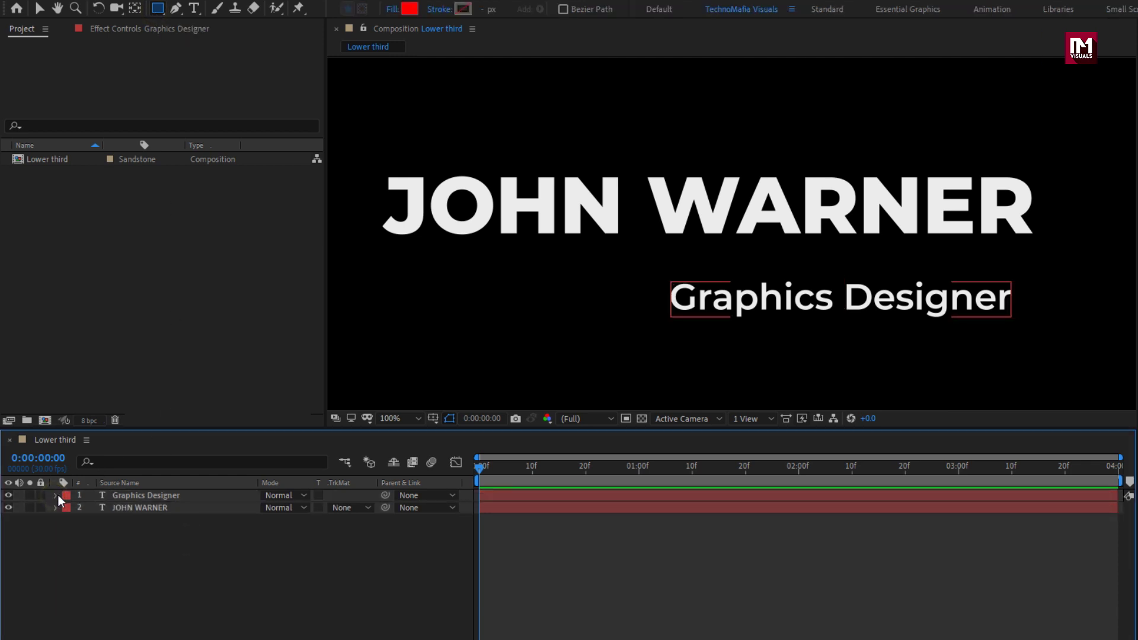
left_click(393, 10)
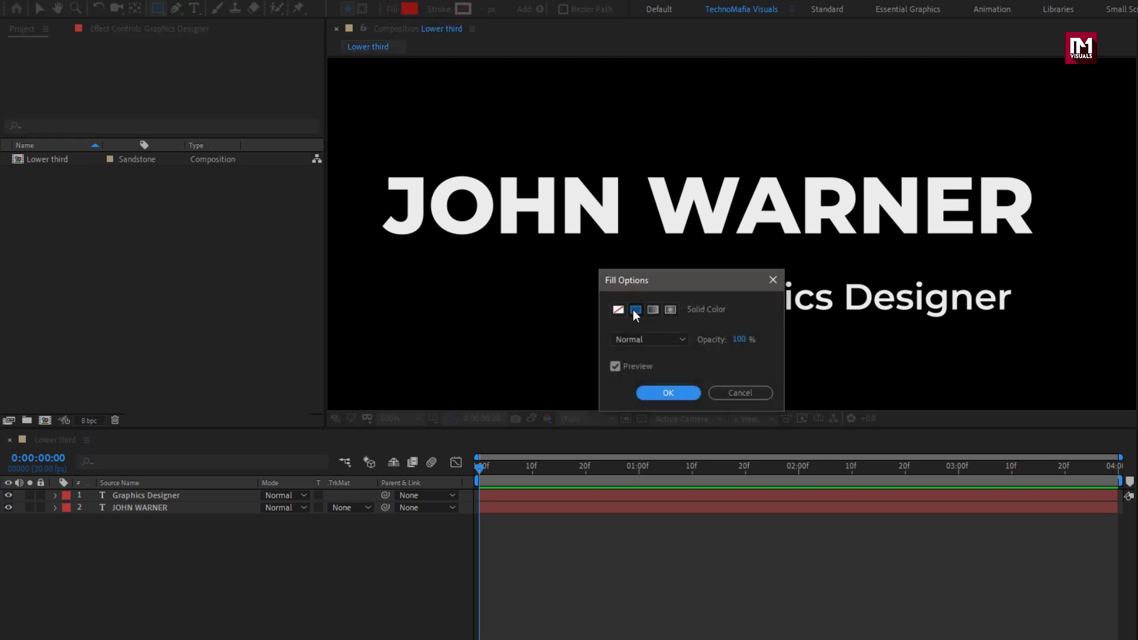
left_click(659, 396)
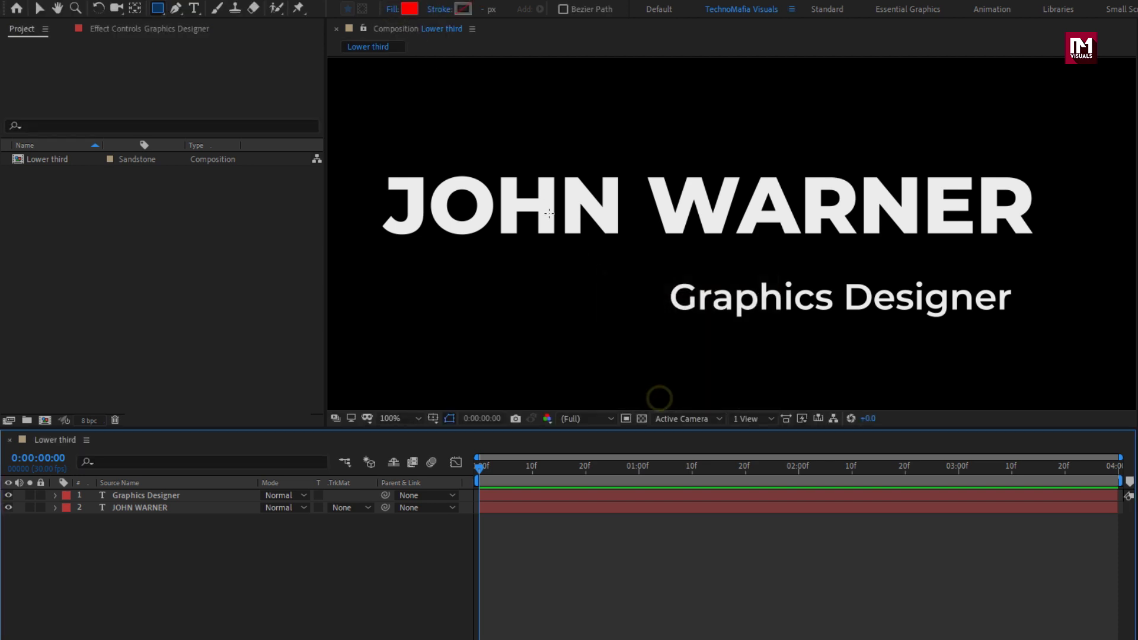
left_click(442, 10)
left_click(619, 308)
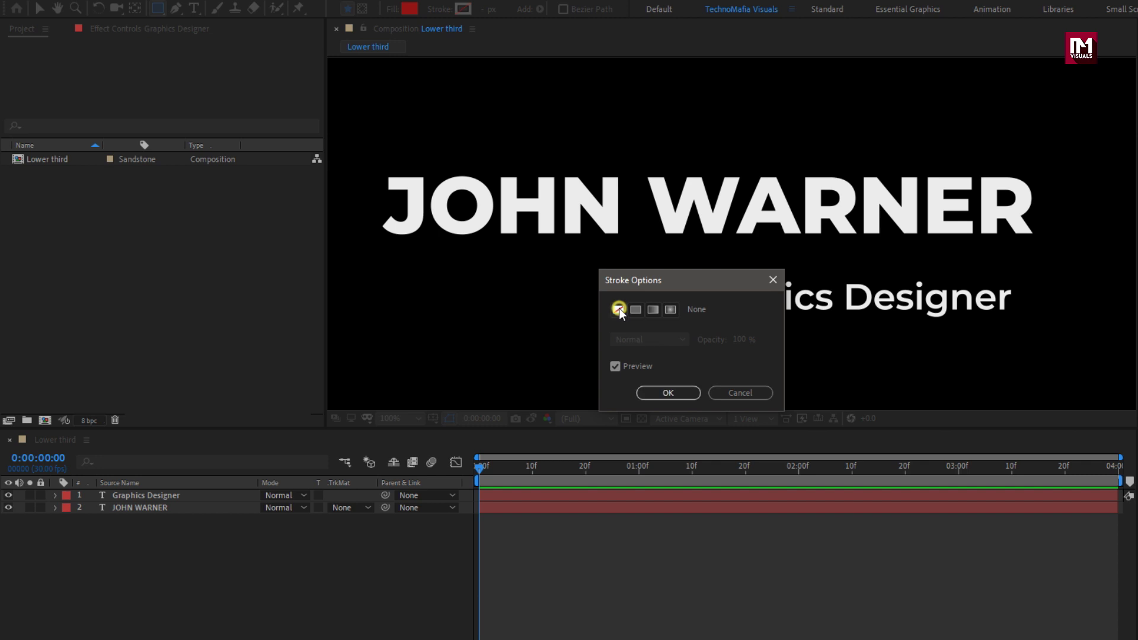
left_click(656, 391)
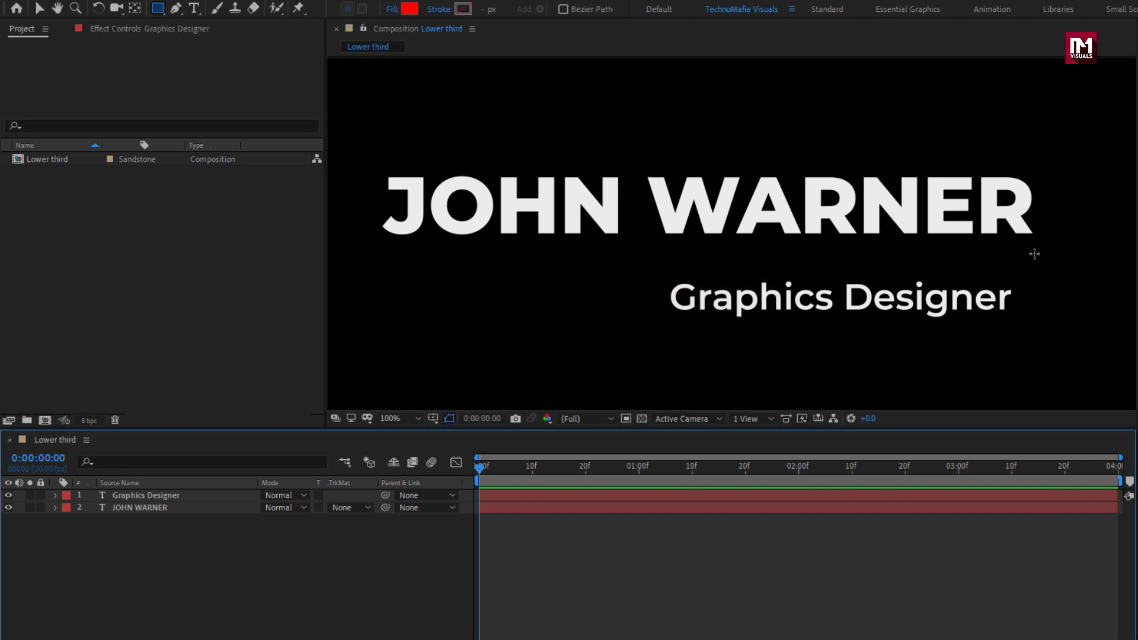
Step: Draw a red rectangle over the subtitle and move its layer below Graphics Designer
mouse_move(1036, 253)
left_mouse_down()
mouse_move(793, 288)
mouse_move(657, 316)
mouse_move(649, 334)
left_mouse_up()
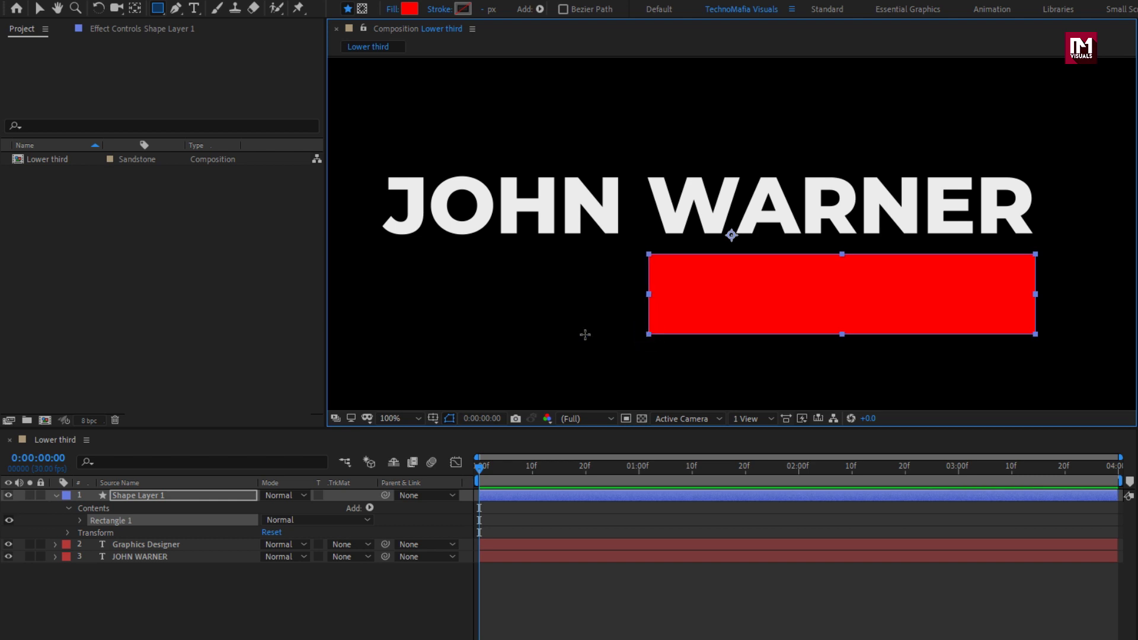
left_click(55, 495)
left_click(126, 494)
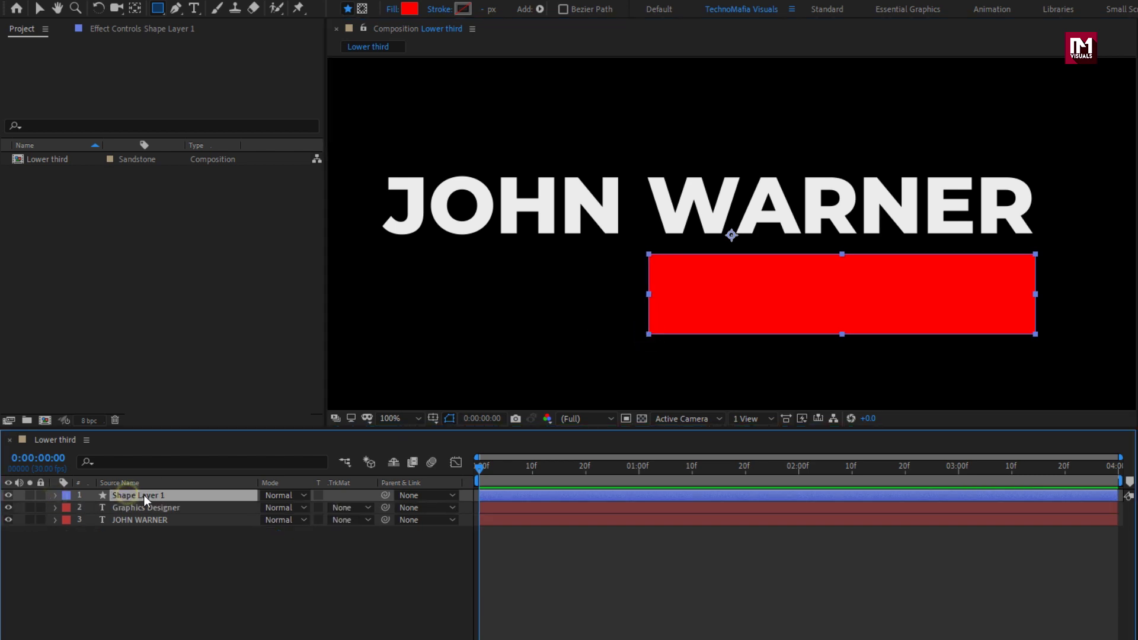
left_click_drag(148, 495, 154, 510)
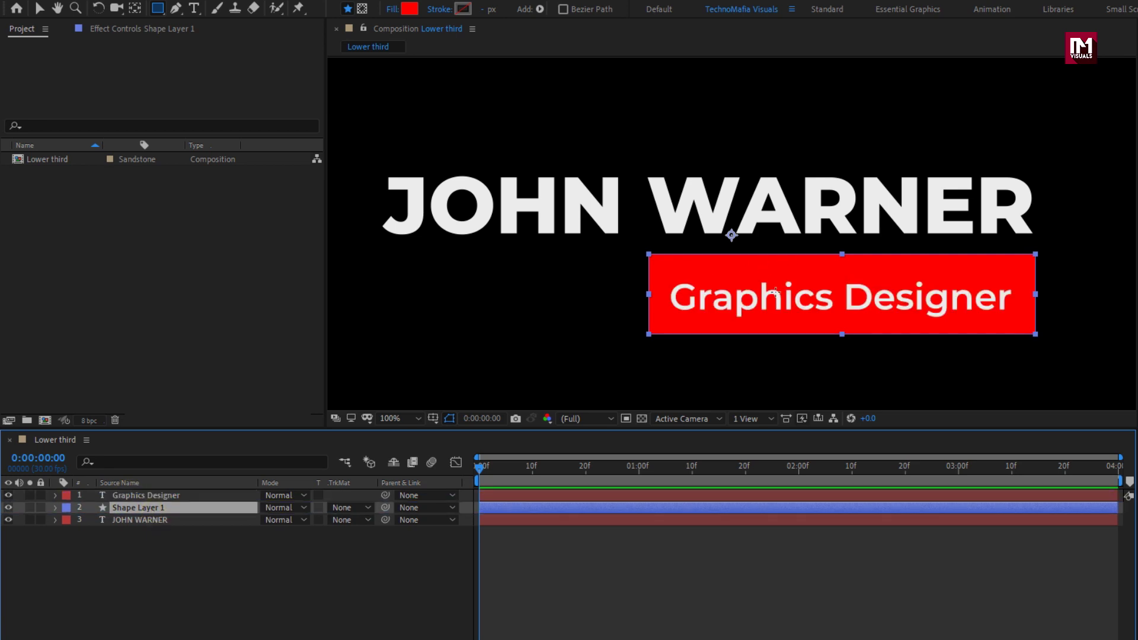
Step: Nudge the Graphics Designer text slightly up and right to fit the box
left_click(143, 494)
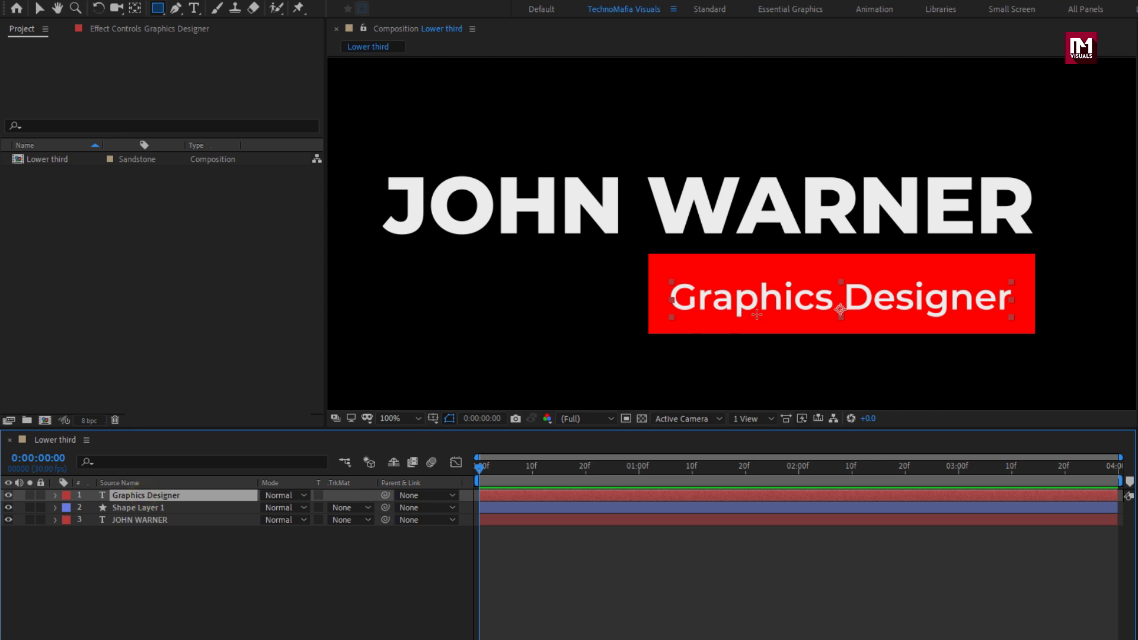
key("v")
left_click_drag(773, 308, 777, 303)
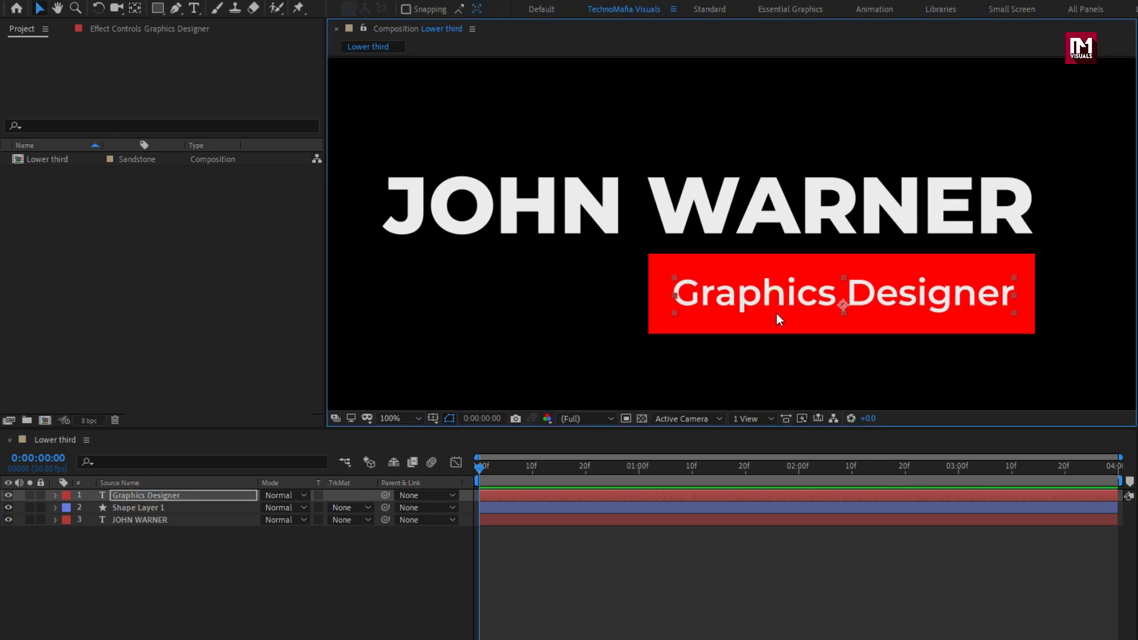
Step: Move Shape Layer 1's anchor point to the rectangle's bottom-centre edge
left_click(776, 320)
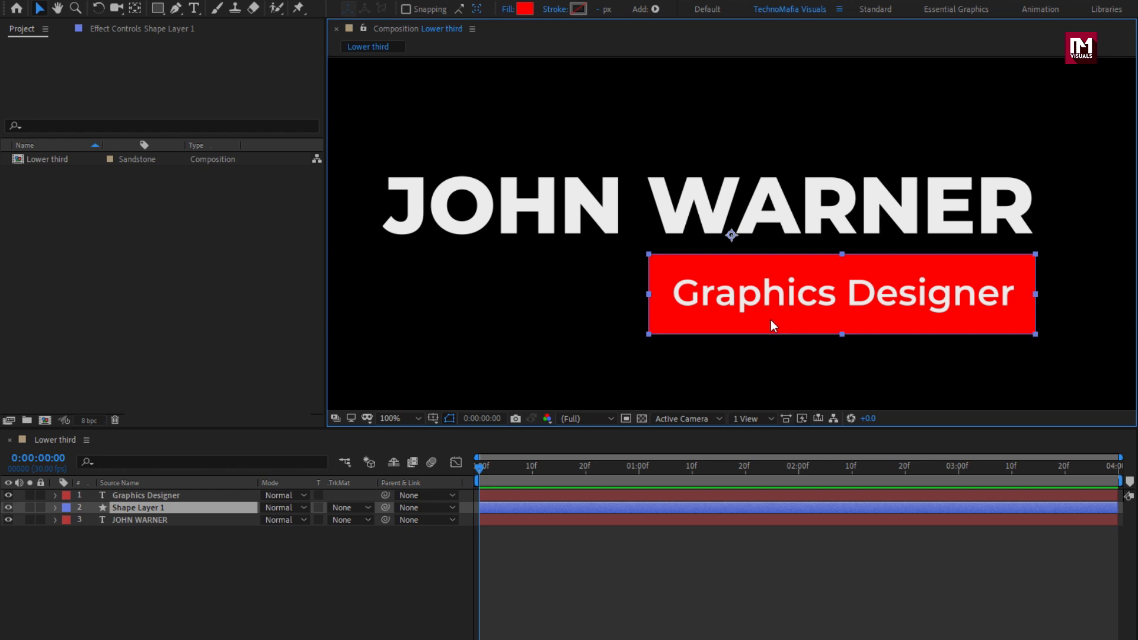
left_click(169, 508)
key("y")
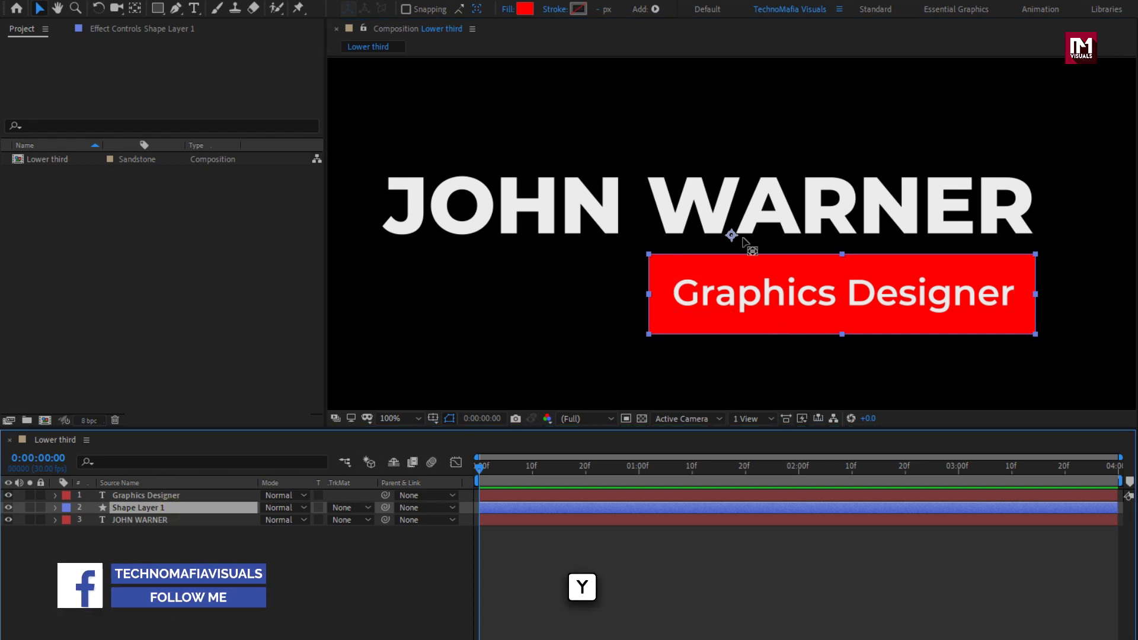
left_click_drag(731, 235, 840, 334)
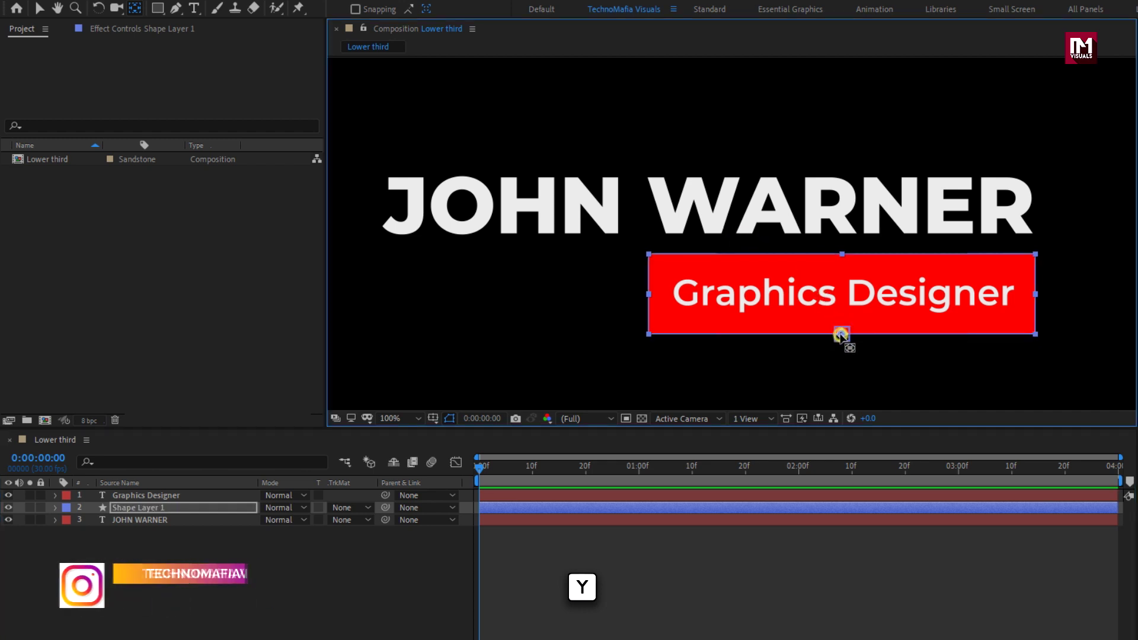
key("v")
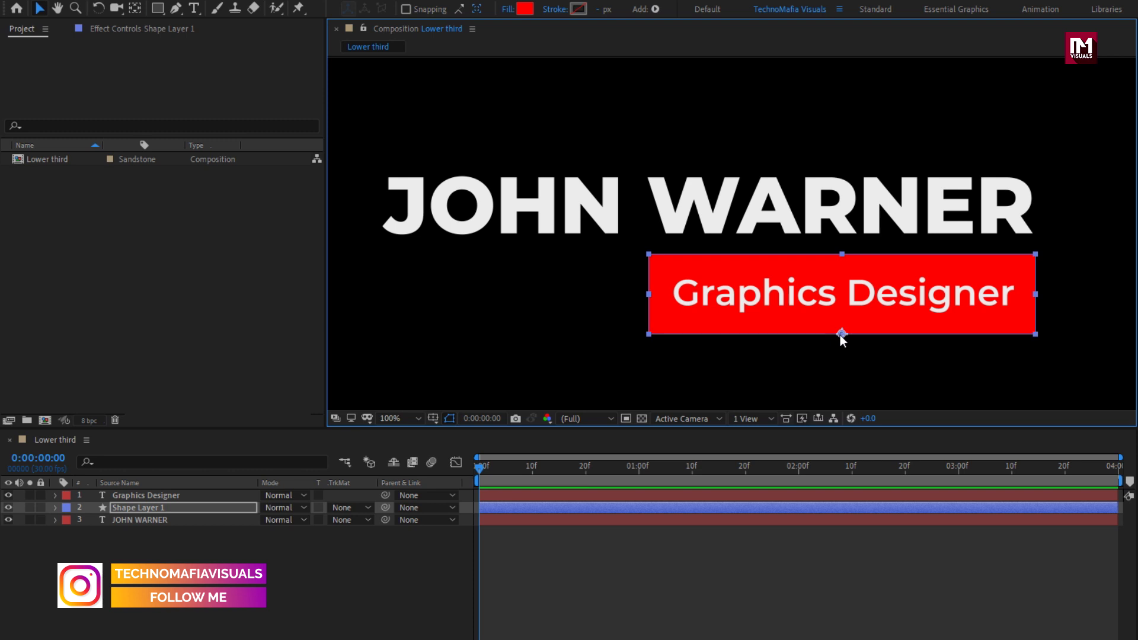
left_click(211, 509)
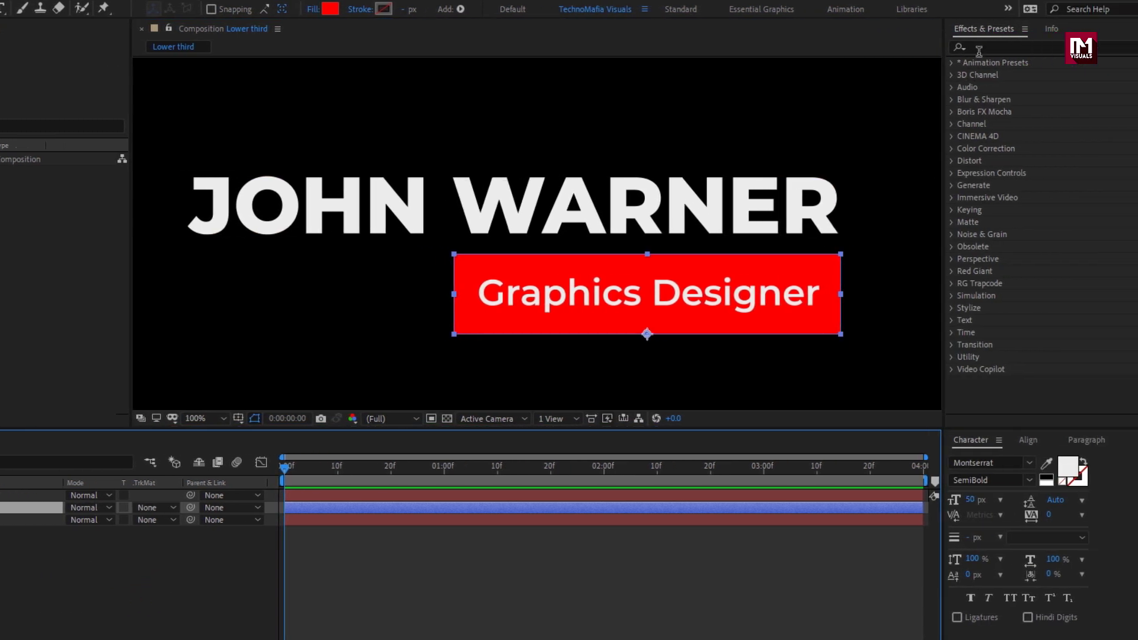
Step: Apply the Fill effect to the rectangle and set its colour to blue 2A99EF
left_click(979, 50)
type("fill")
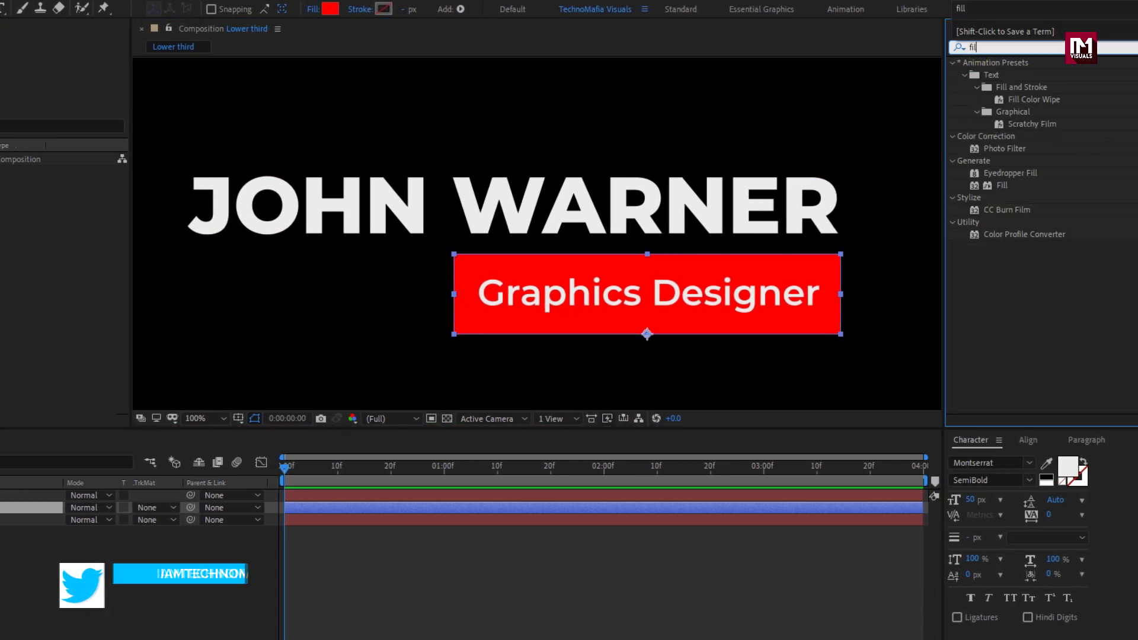
double_click(1002, 136)
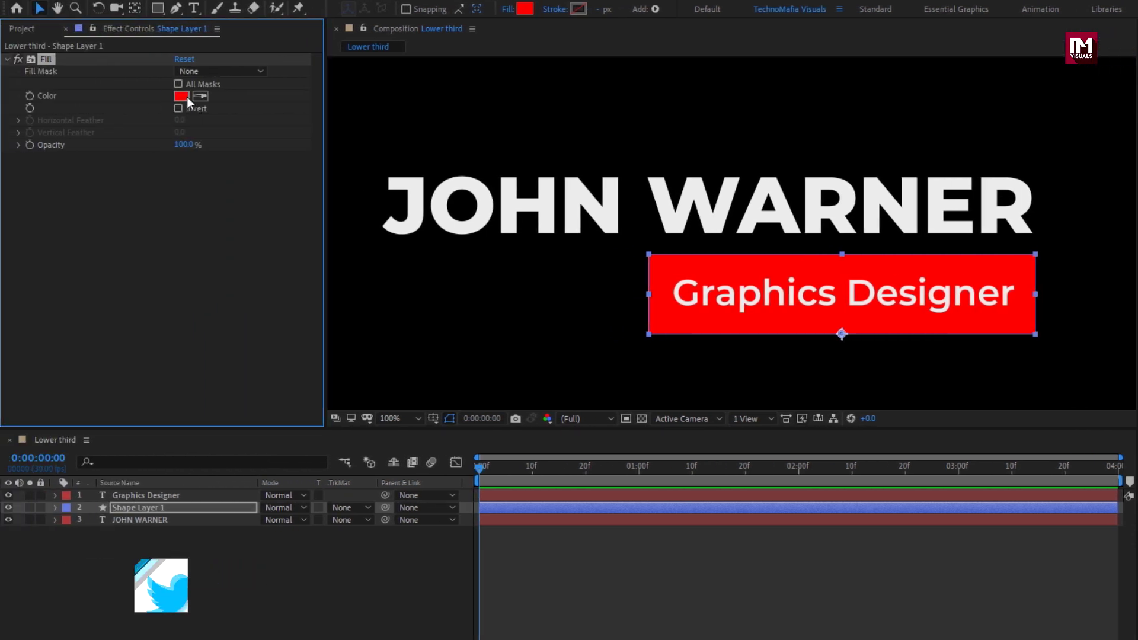
left_click(185, 96)
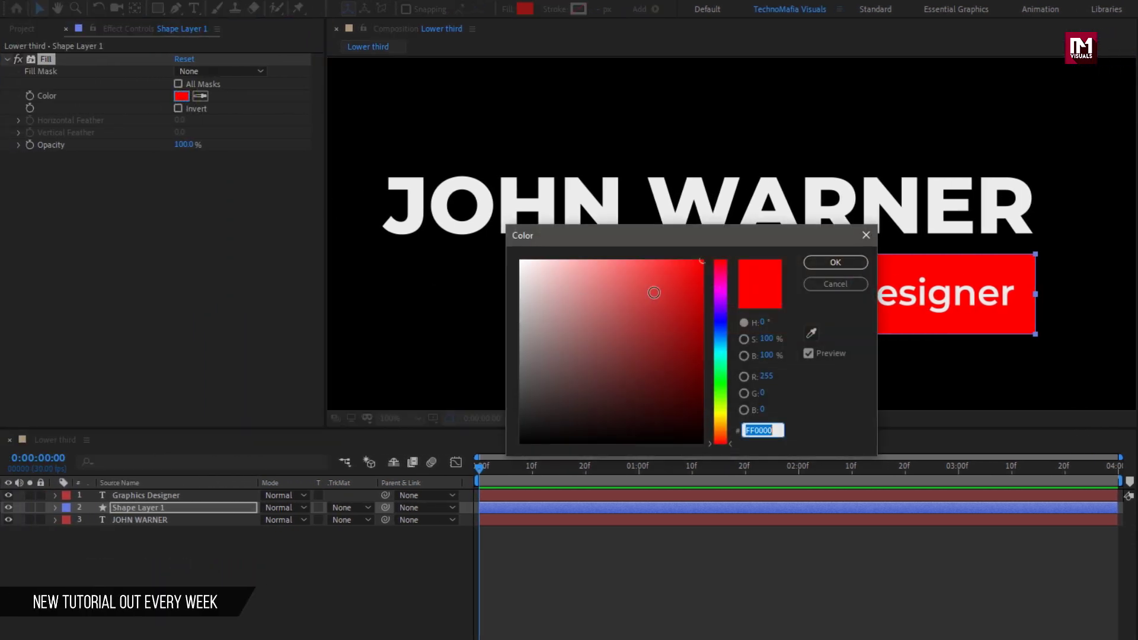
left_click_drag(603, 288, 546, 268)
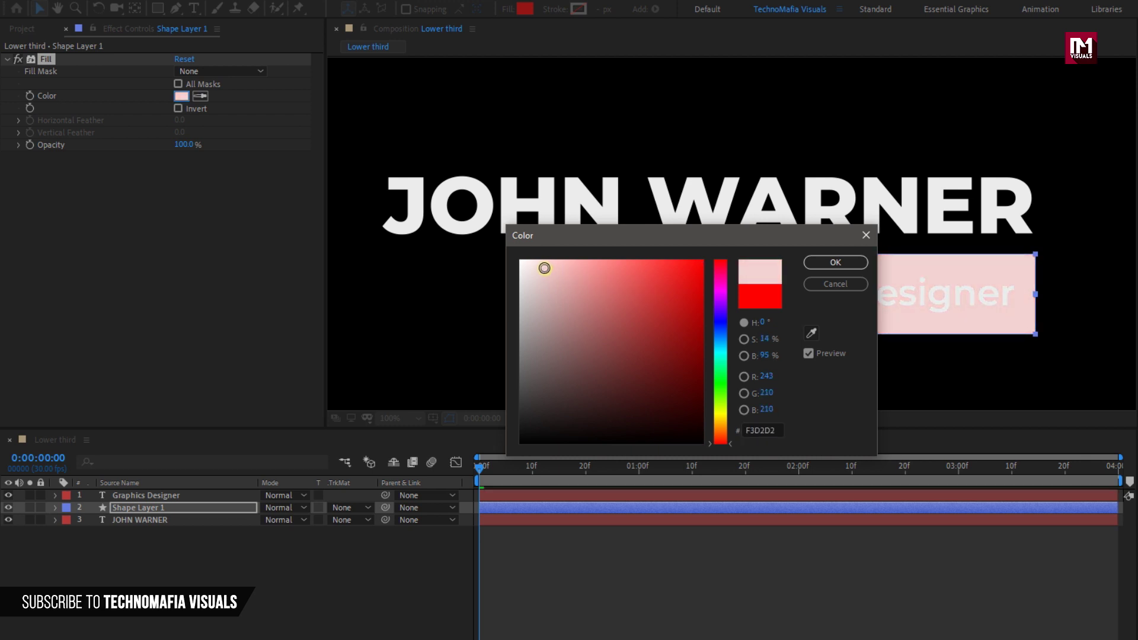
left_click_drag(719, 311, 720, 339)
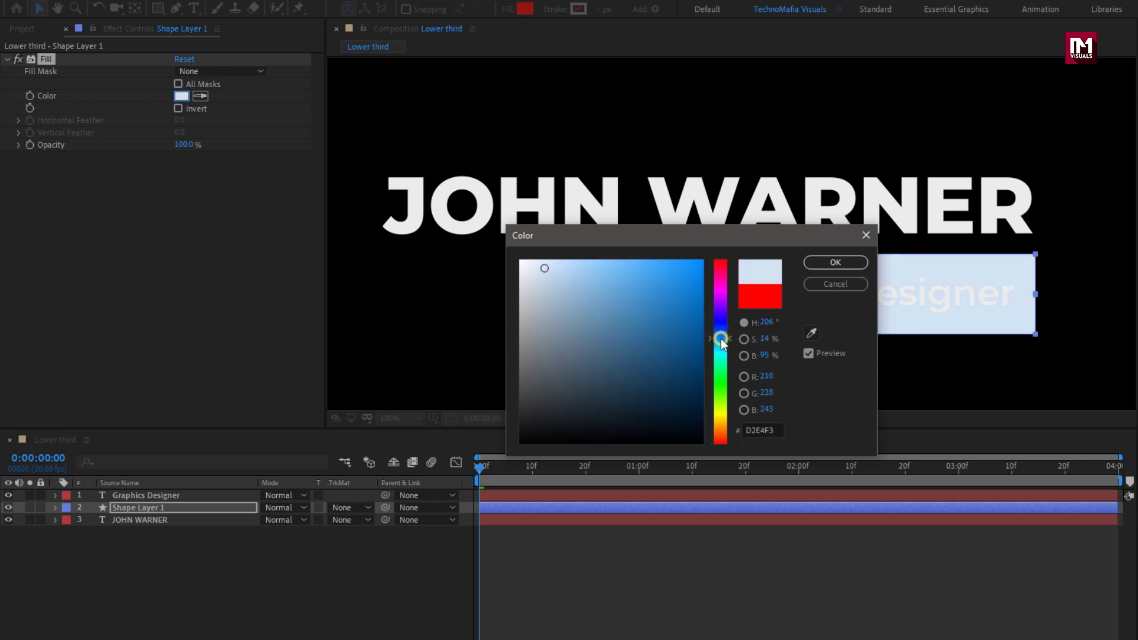
left_click_drag(630, 281, 670, 270)
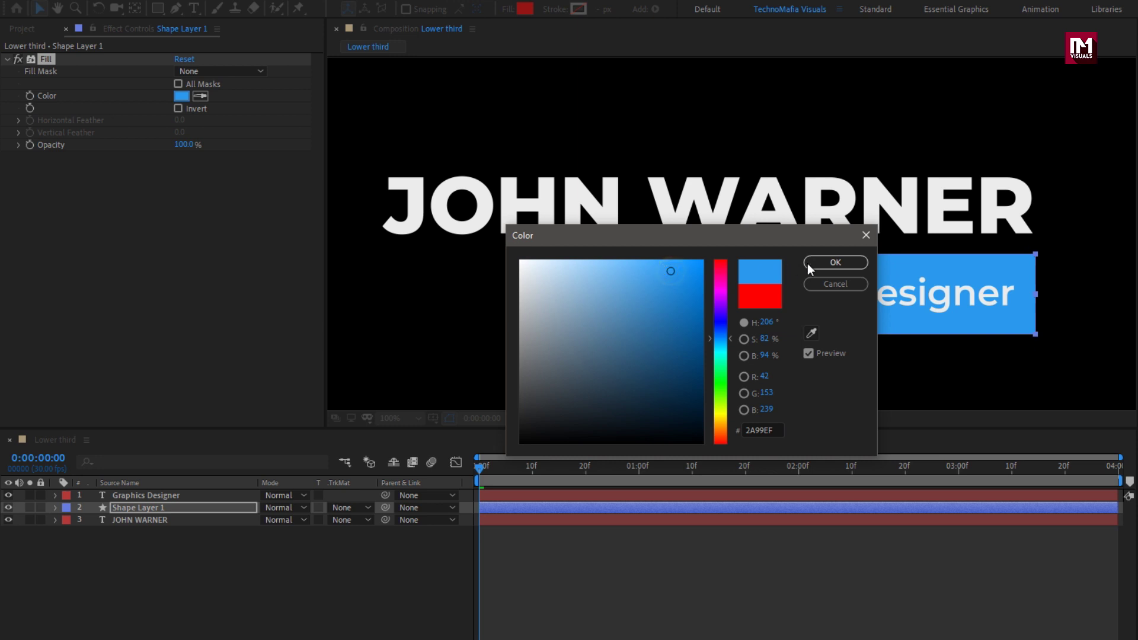
left_click(832, 262)
Step: Add a Scale keyframe at one second and unlink width and height
key("s")
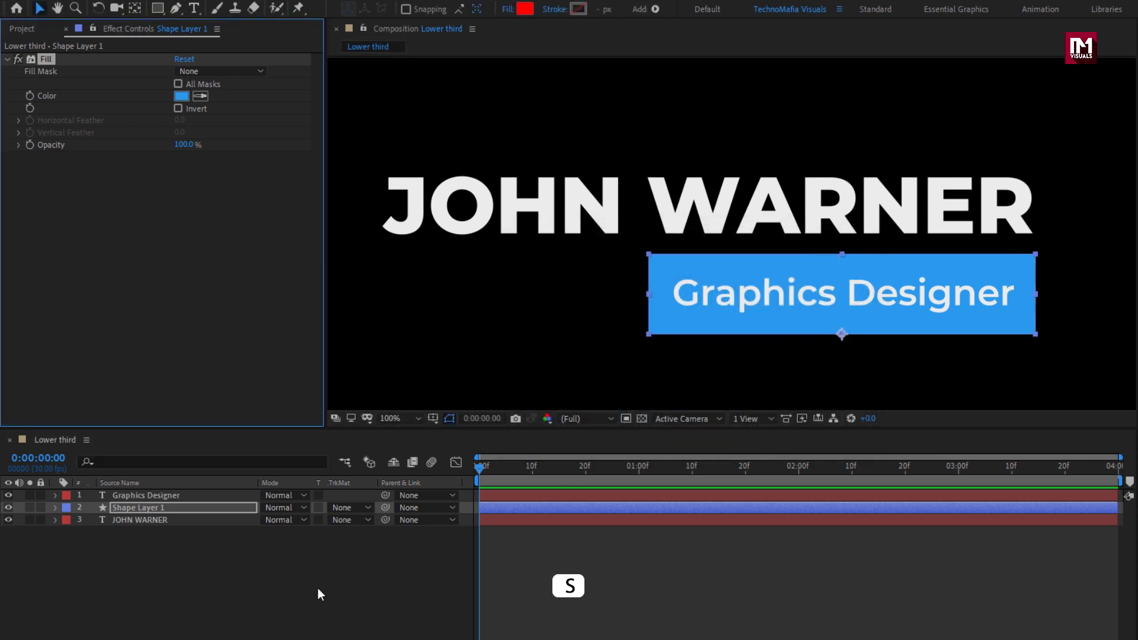
left_click(144, 508)
key("s")
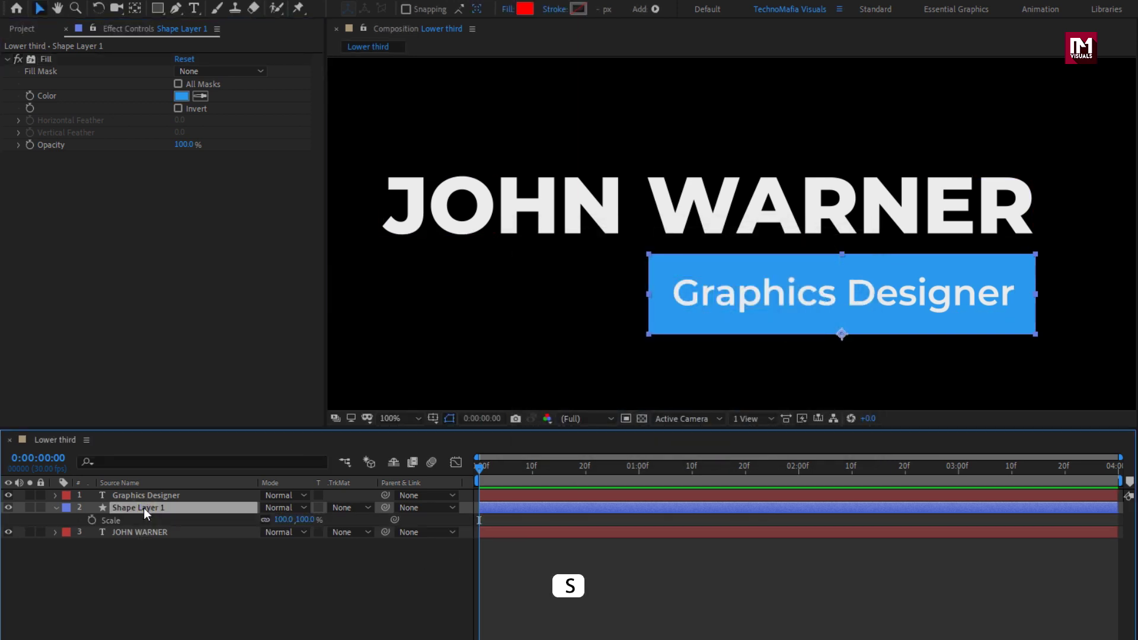
left_click(638, 469)
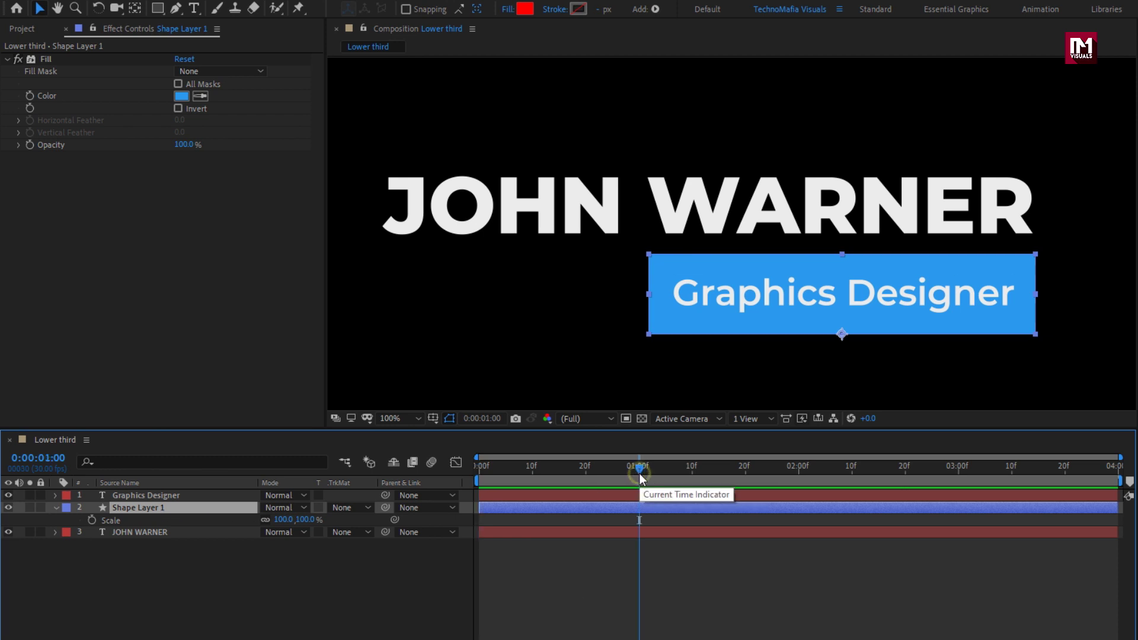
left_click(92, 519)
left_click(265, 521)
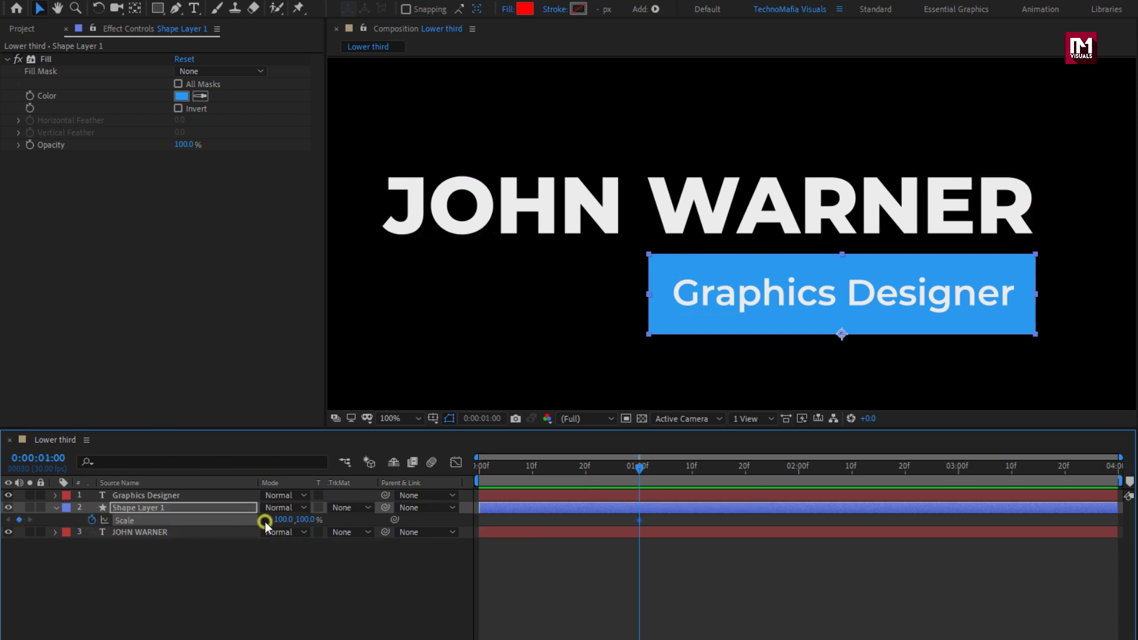
Step: Set vertical scale to 0% at 0 s and preview the box growing upward
left_click_drag(485, 470, 466, 471)
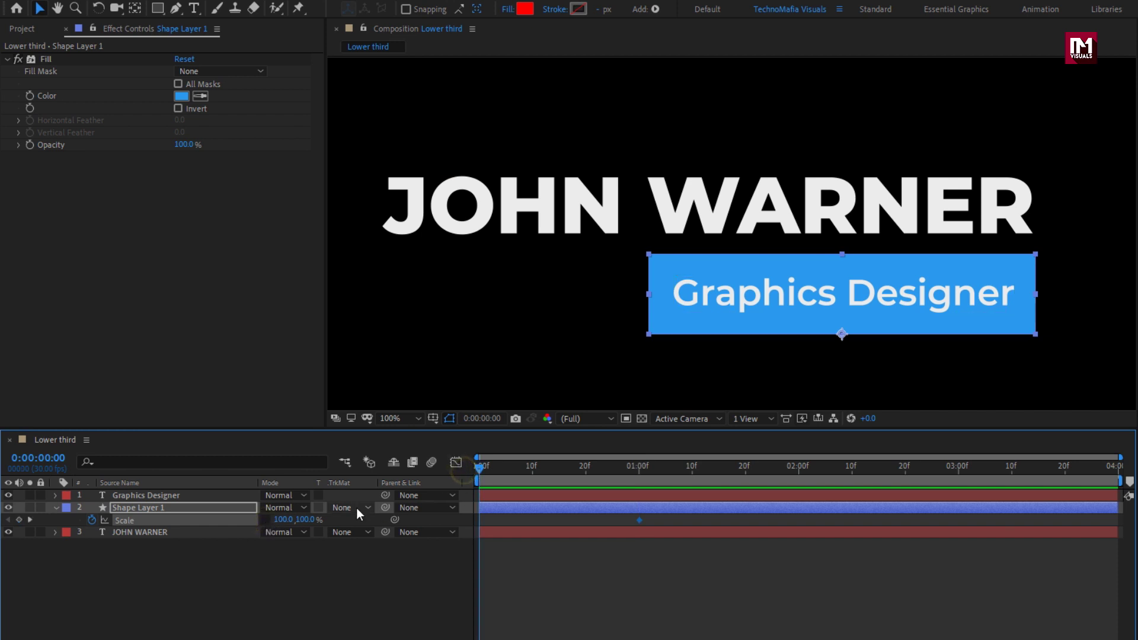
left_click(305, 519)
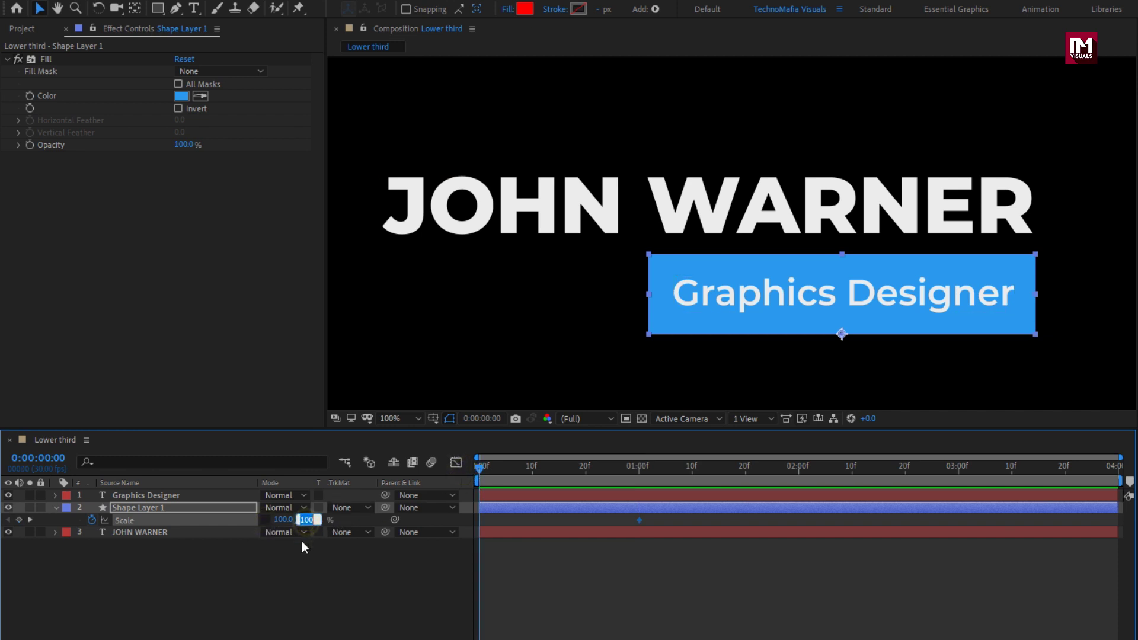
type("0")
key("Return")
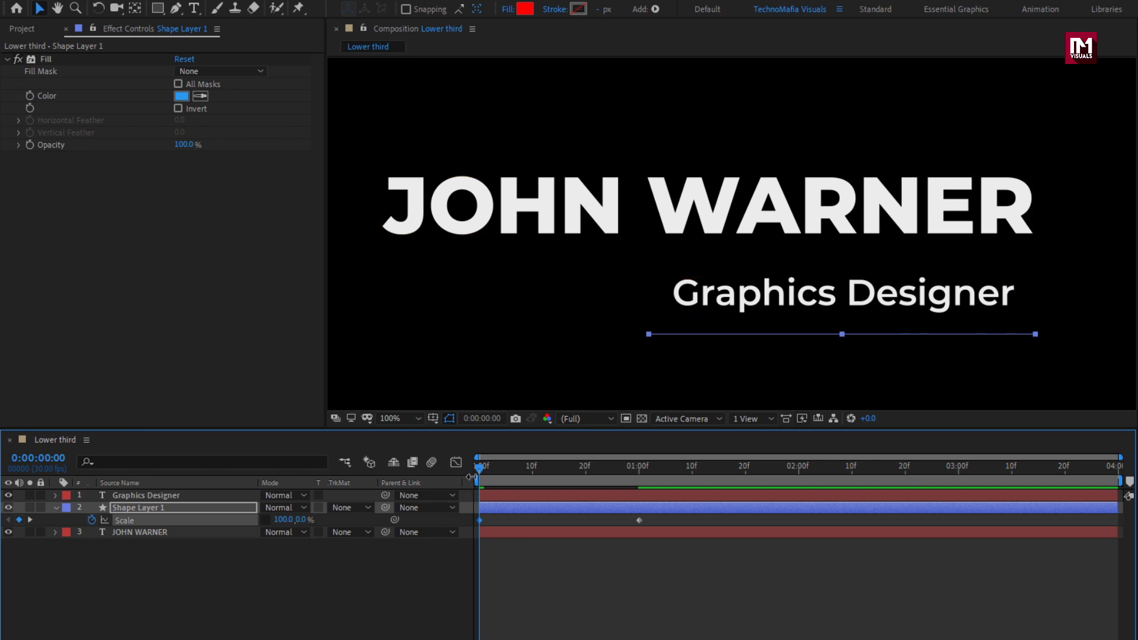
left_click_drag(481, 468, 657, 474)
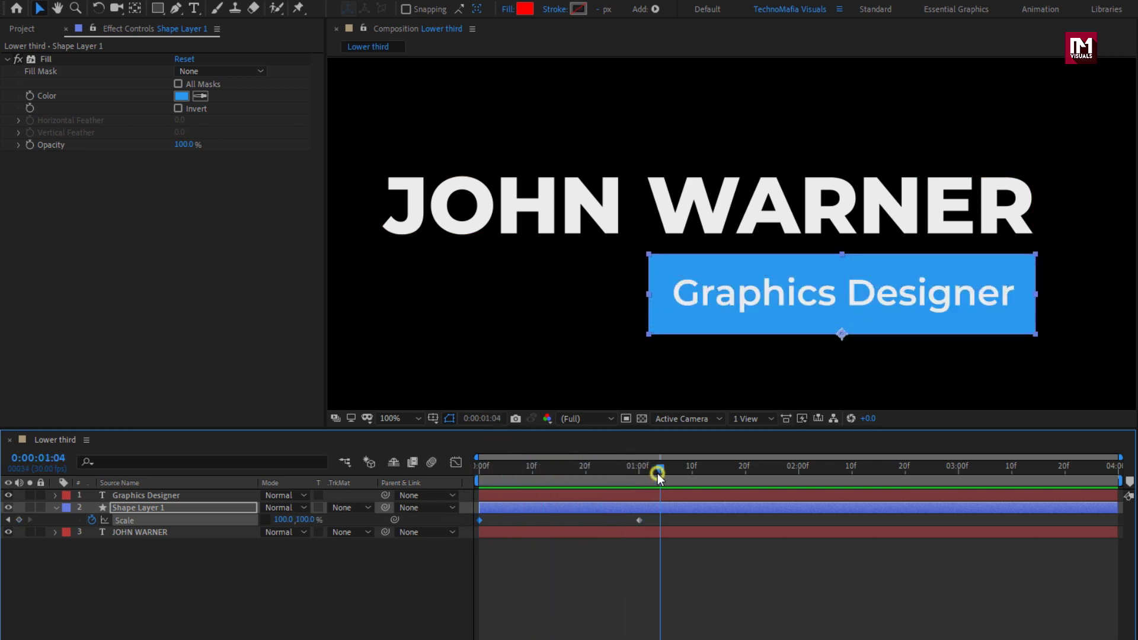
left_click(140, 508)
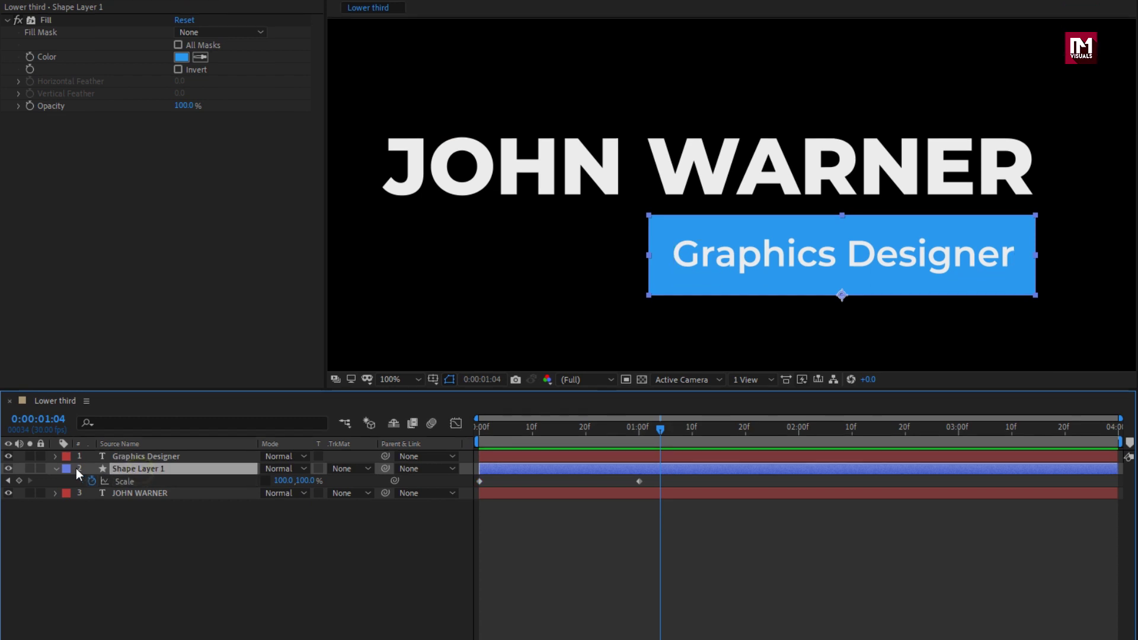
Step: Apply Easy Ease to both Scale keyframes
left_click_drag(656, 440, 472, 452)
right_click(476, 442)
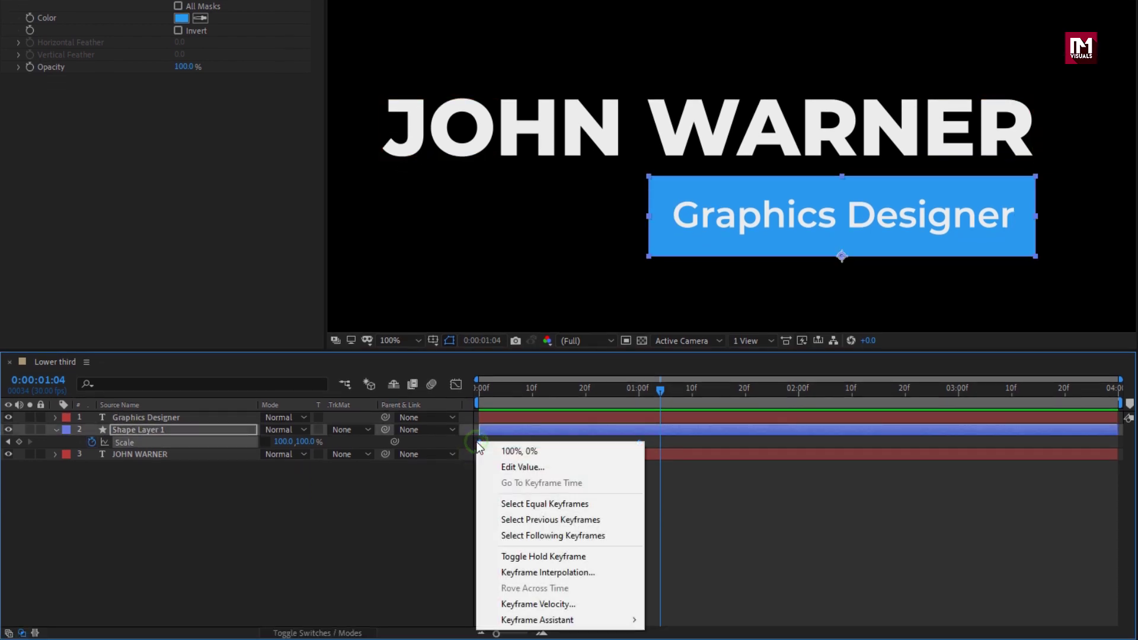
mouse_move(612, 622)
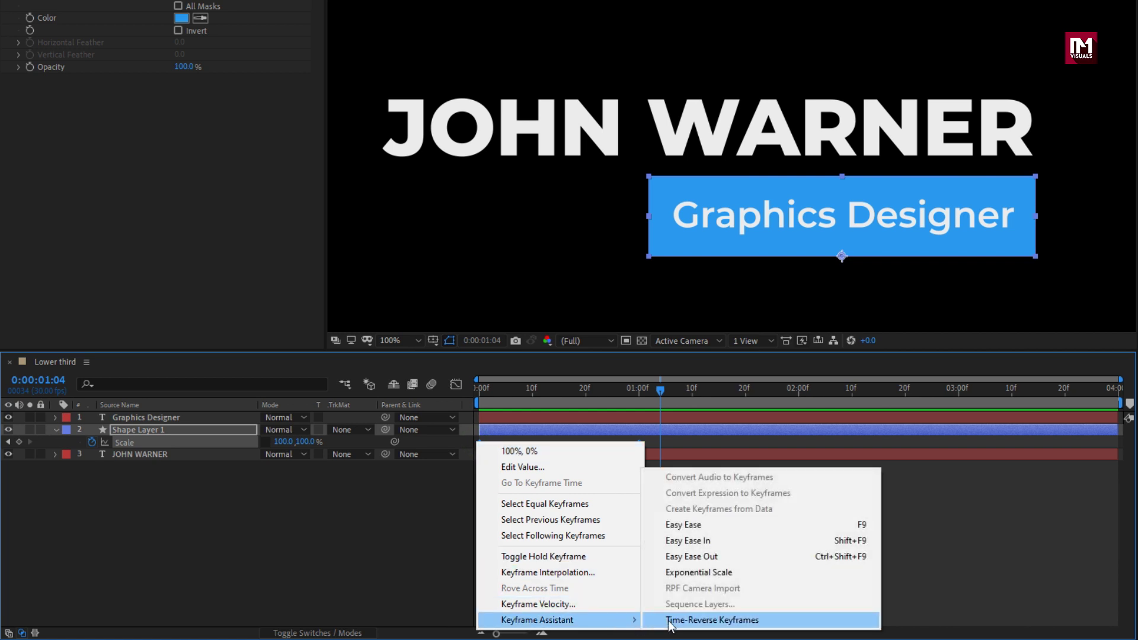
left_click(681, 527)
Step: In the Graph Editor, lengthen both keyframes' influence for a sharp mid-move speed peak
left_click(456, 385)
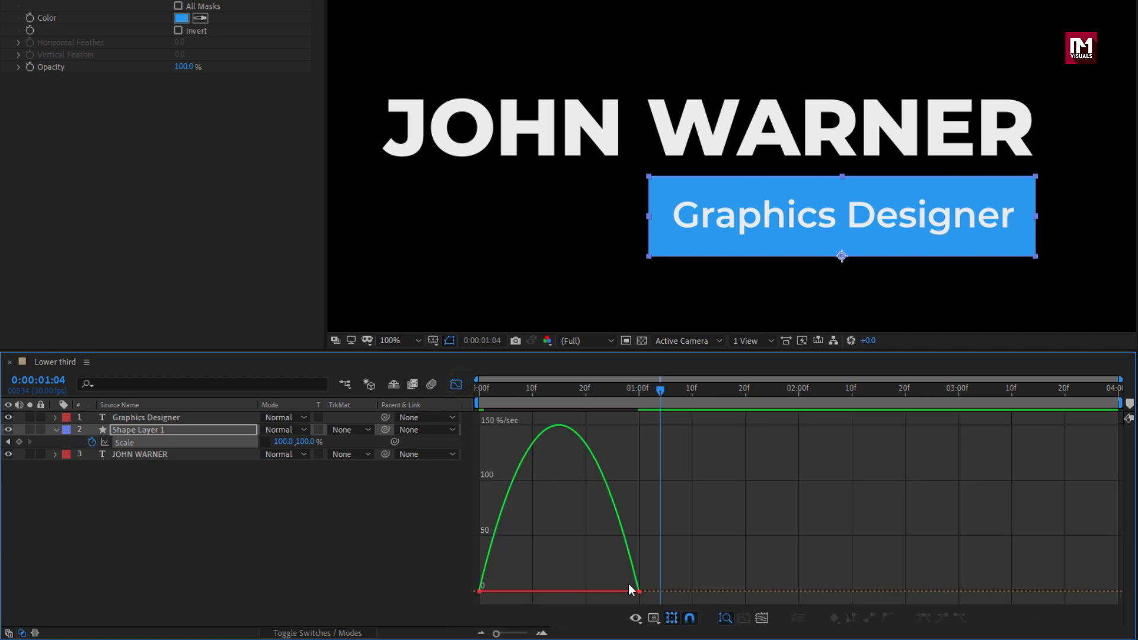
left_click(627, 590)
left_click_drag(619, 587, 587, 588)
left_click_drag(505, 585, 525, 585)
left_click(456, 384)
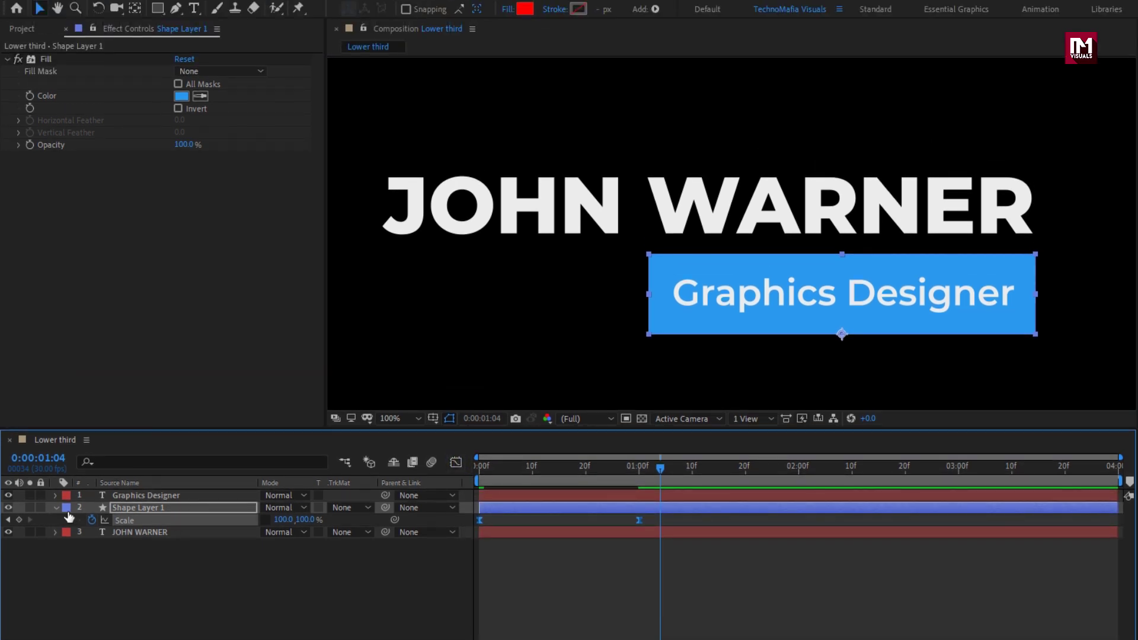
Step: Trim Shape Layer 1 so it starts at 10f
left_click(57, 508)
left_click(159, 510)
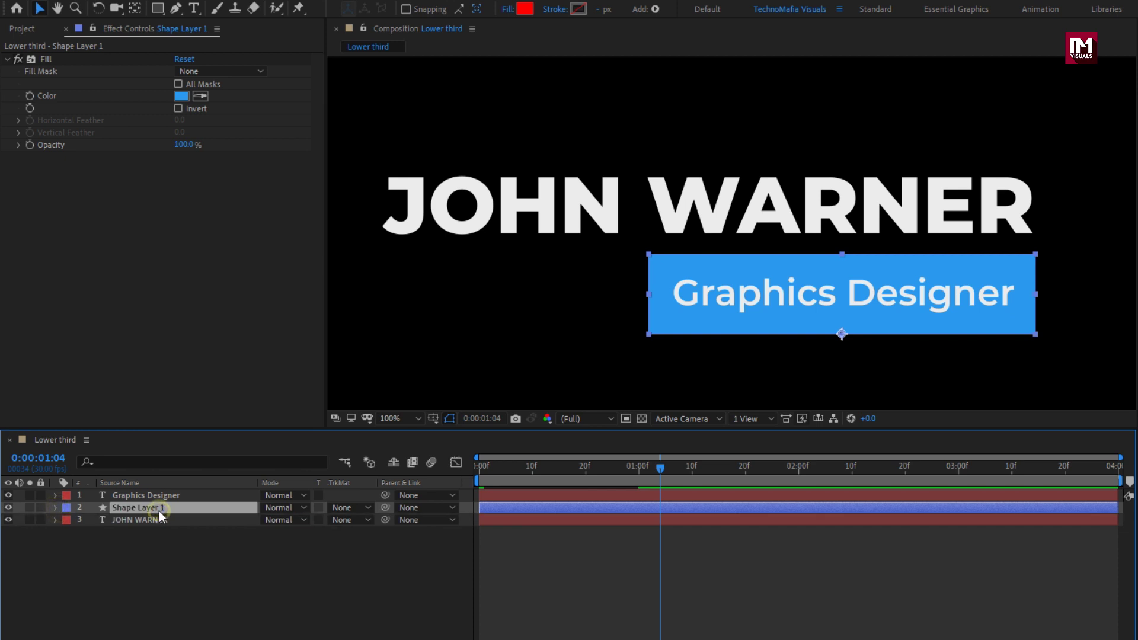
left_click(532, 472)
left_click_drag(512, 506, 554, 510)
key("ctrl+d")
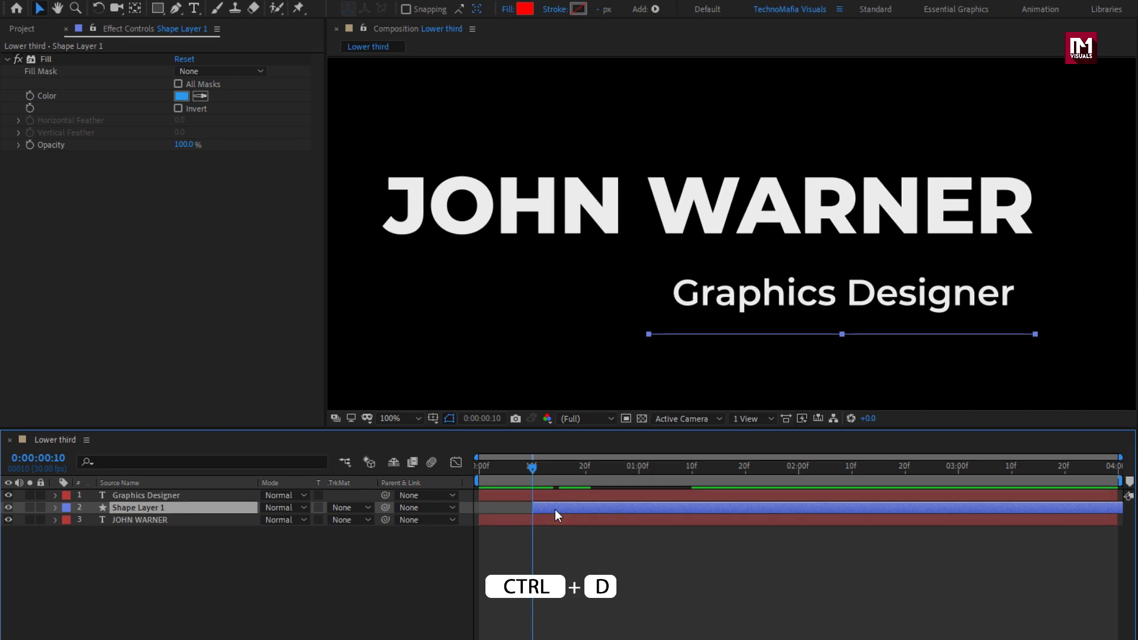
Step: Duplicate the box and start Shape Layer 2 a few frames later, around 15f
key("ctrl+d")
left_click_drag(555, 510, 577, 505)
left_click(557, 468)
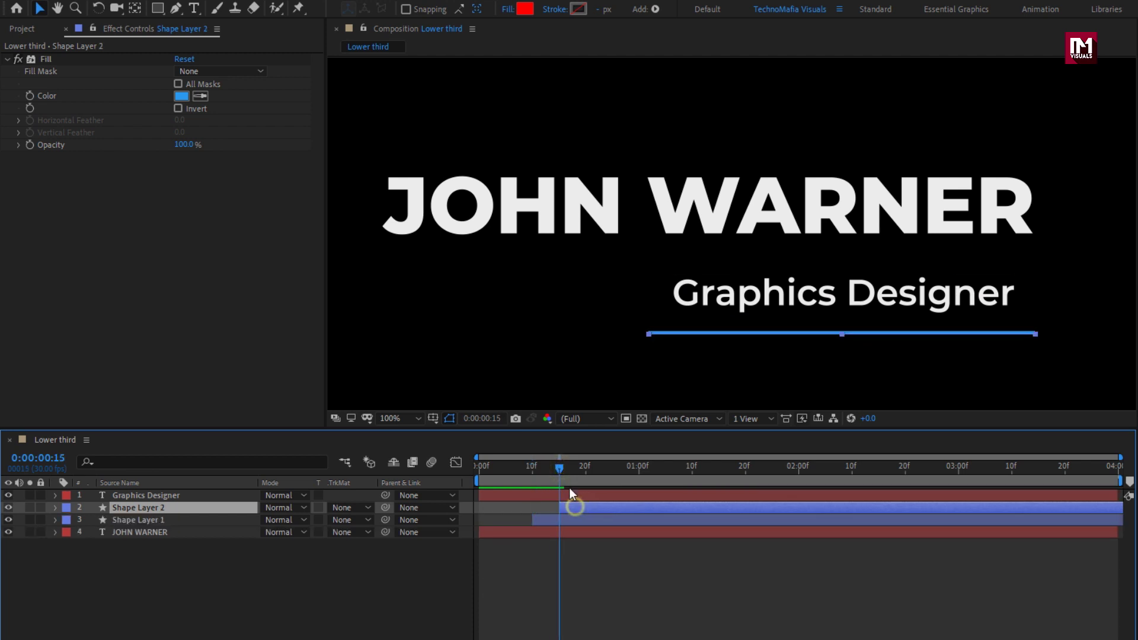
left_click_drag(560, 467, 651, 478)
Step: Set Shape Layer 1's fill colour to white and preview the staggered boxes
left_click(575, 519)
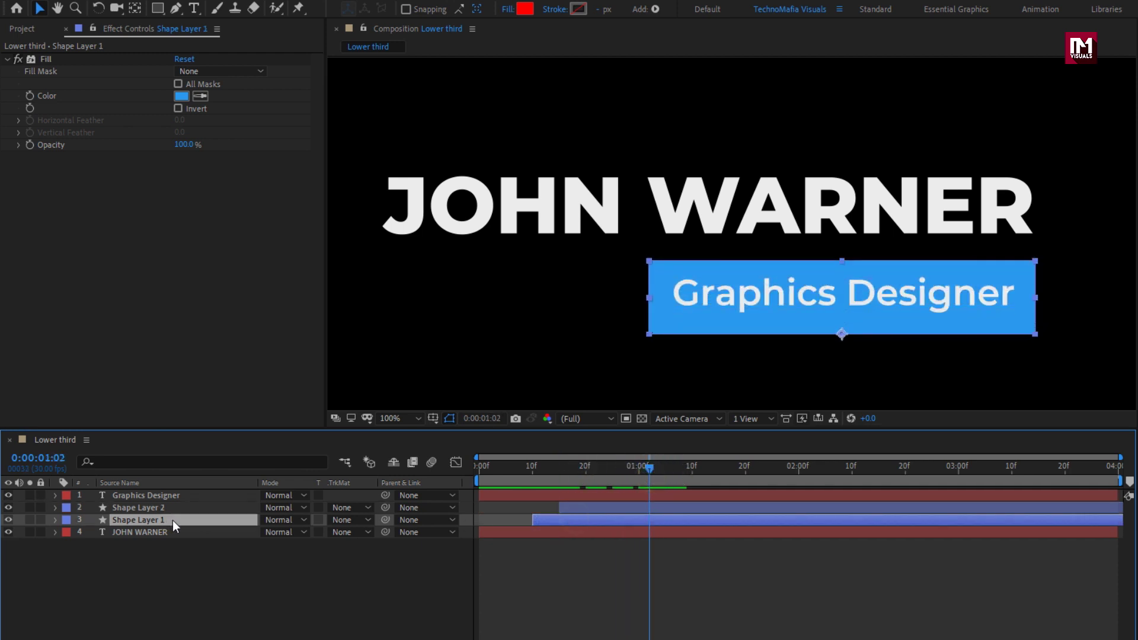
left_click(181, 96)
left_click_drag(524, 264, 460, 221)
left_click(825, 264)
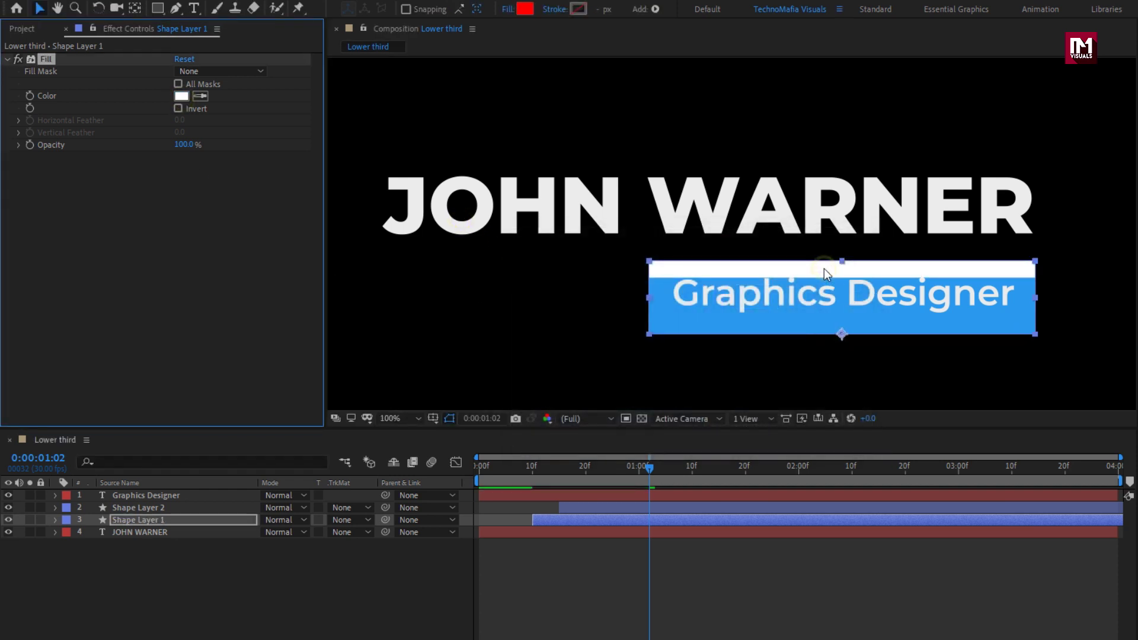
left_click_drag(649, 468, 687, 471)
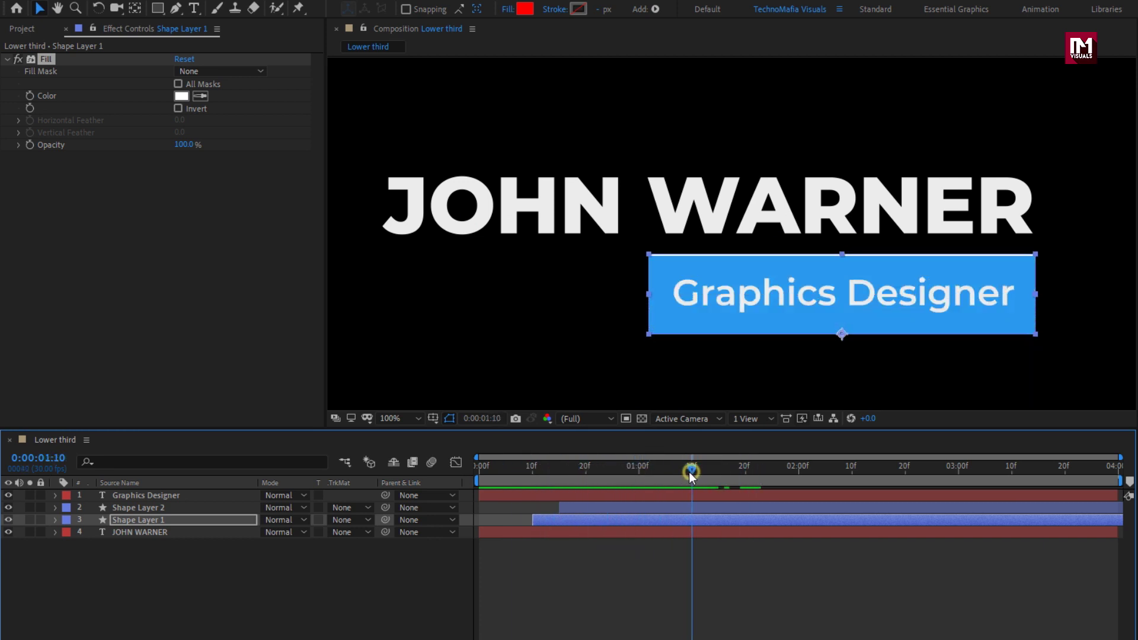
left_click(122, 509)
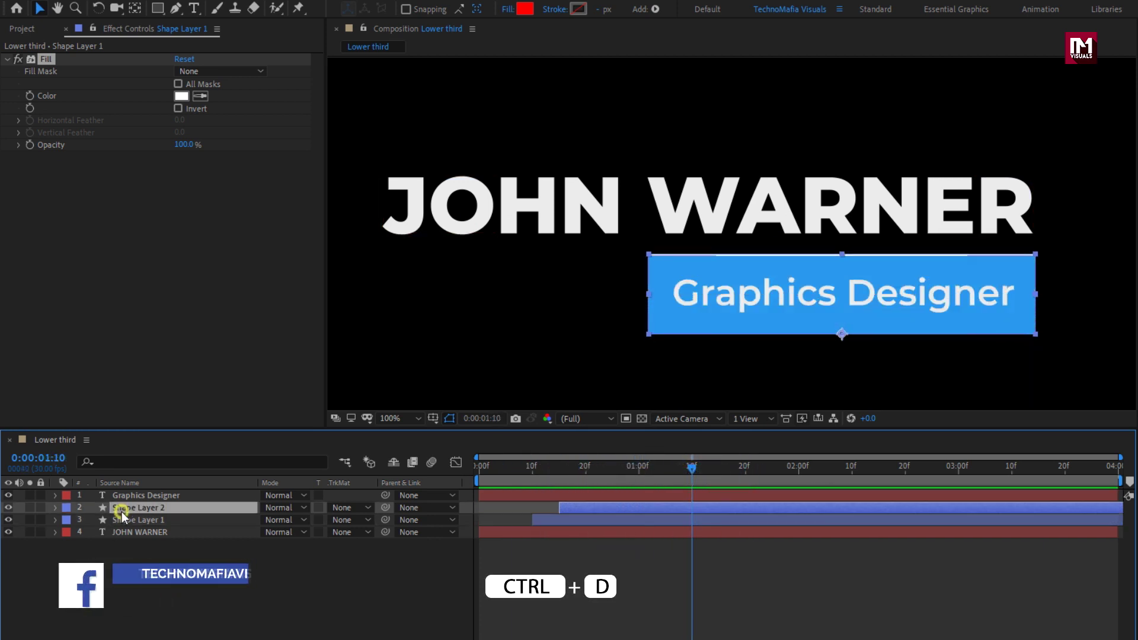
Step: Duplicate Shape Layer 2 and remove the new Shape Layer 3's Scale keyframes
key("ctrl+d")
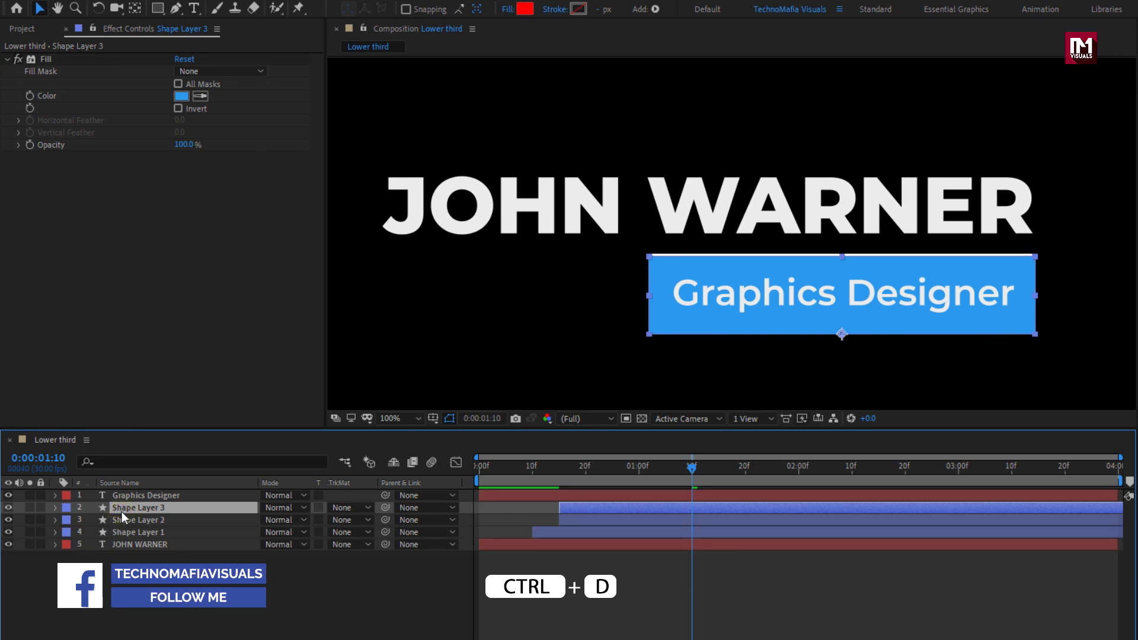
key("s")
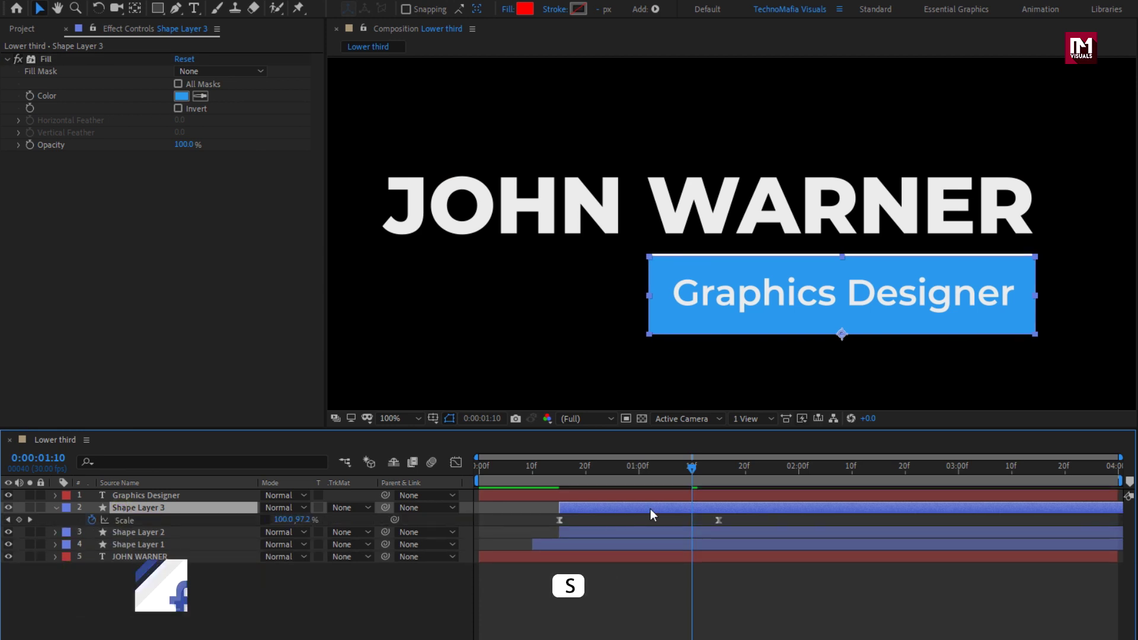
left_click_drag(688, 472, 783, 468)
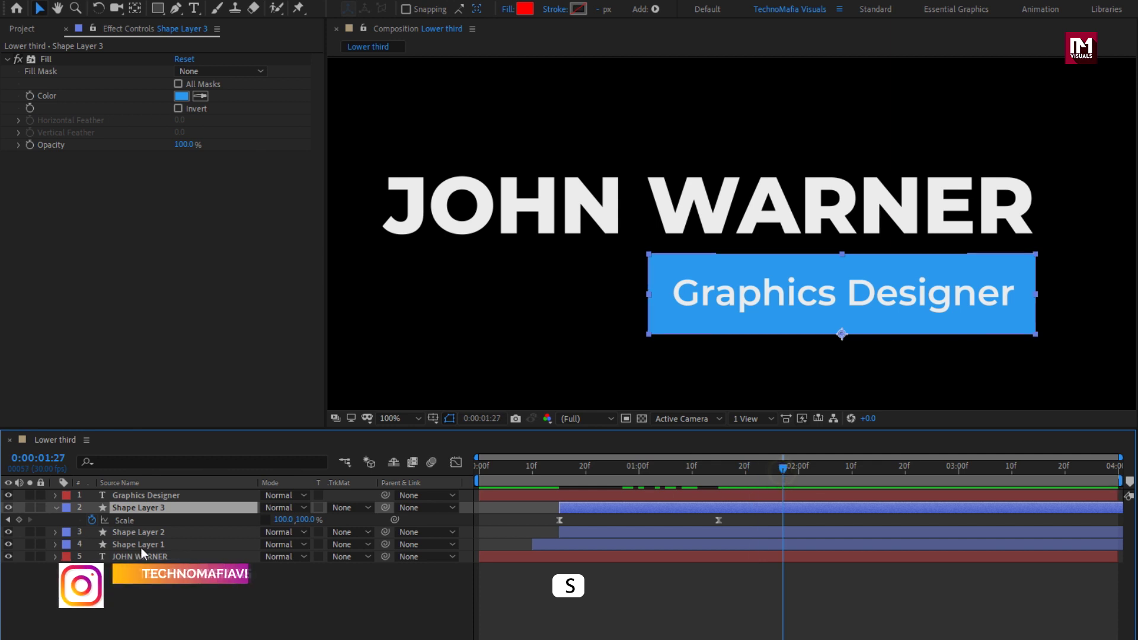
left_click(92, 520)
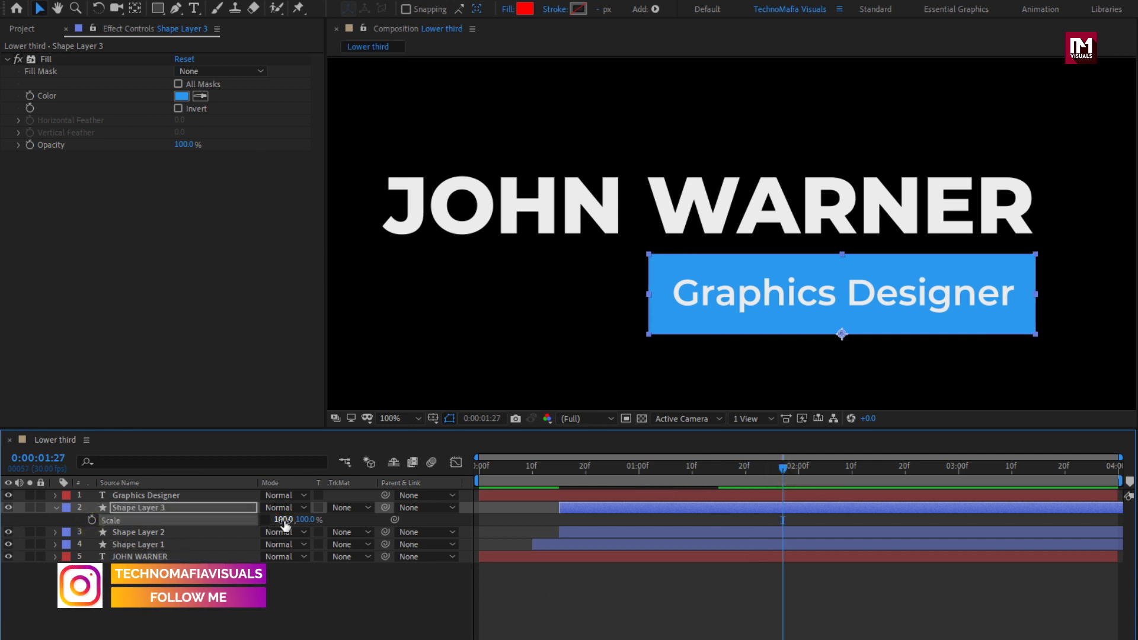
left_click(56, 508)
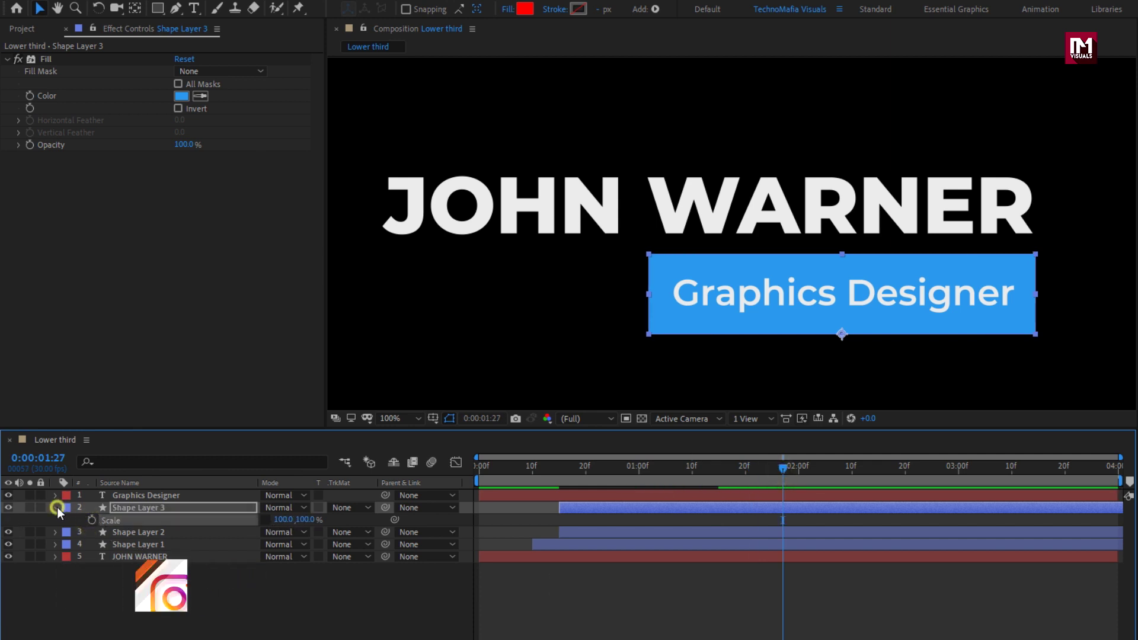
Step: Move Shape Layer 3 to the top of the stack and delay the Graphics Designer text's start
left_click_drag(119, 507, 122, 493)
left_click(129, 505)
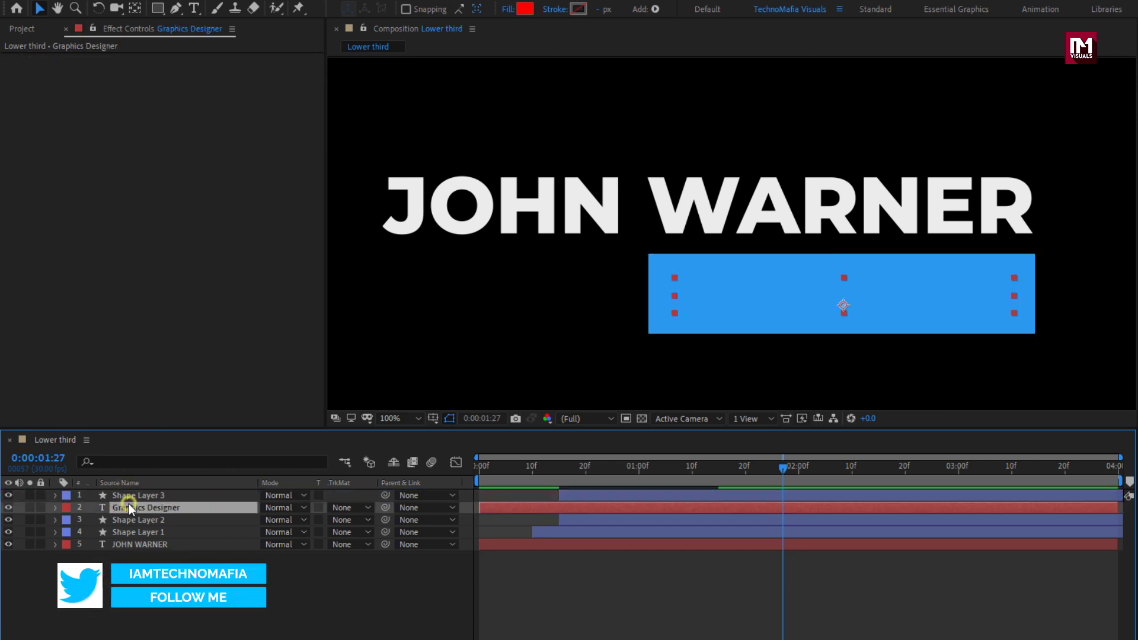
left_click_drag(497, 509, 561, 505)
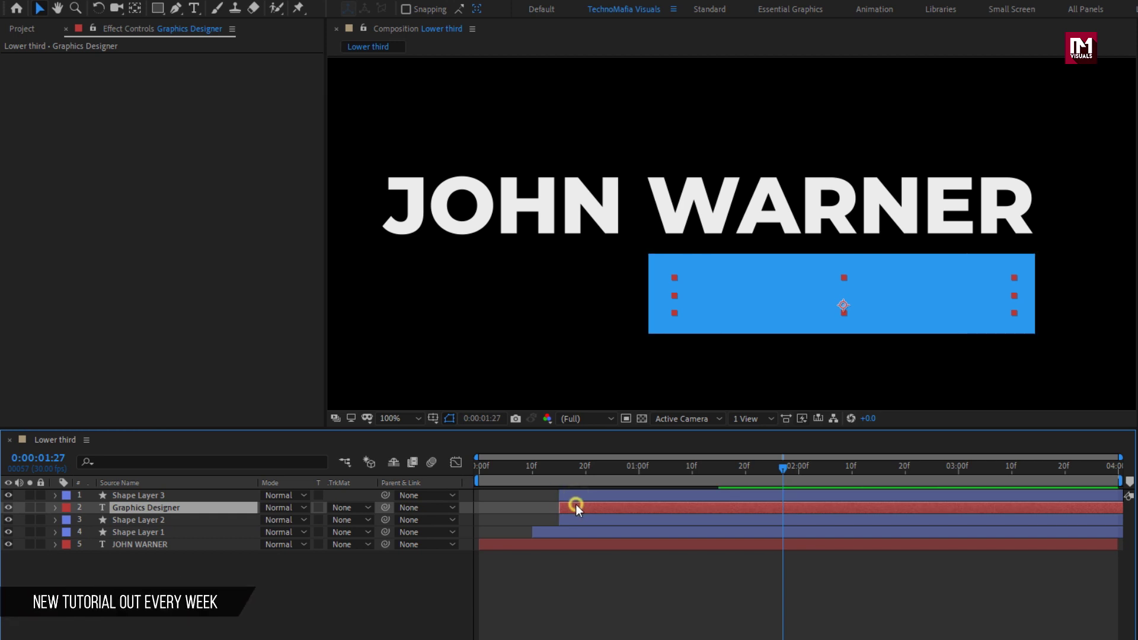
Step: Set Graphics Designer's track matte to Alpha Matte using Shape Layer 3
left_click(348, 506)
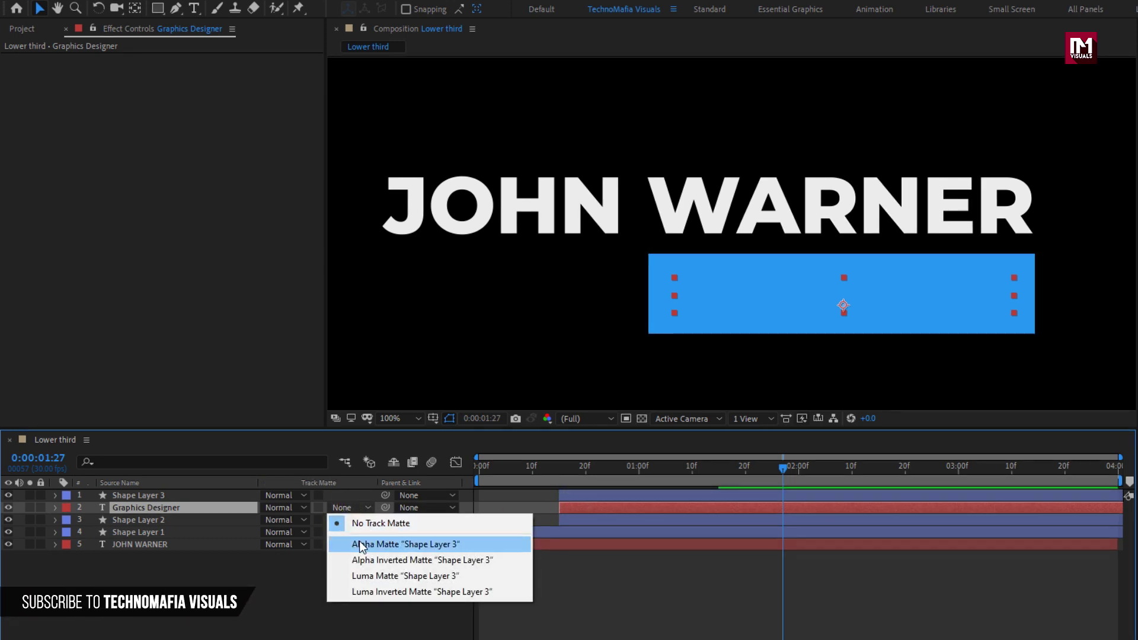
left_click(361, 543)
key("p")
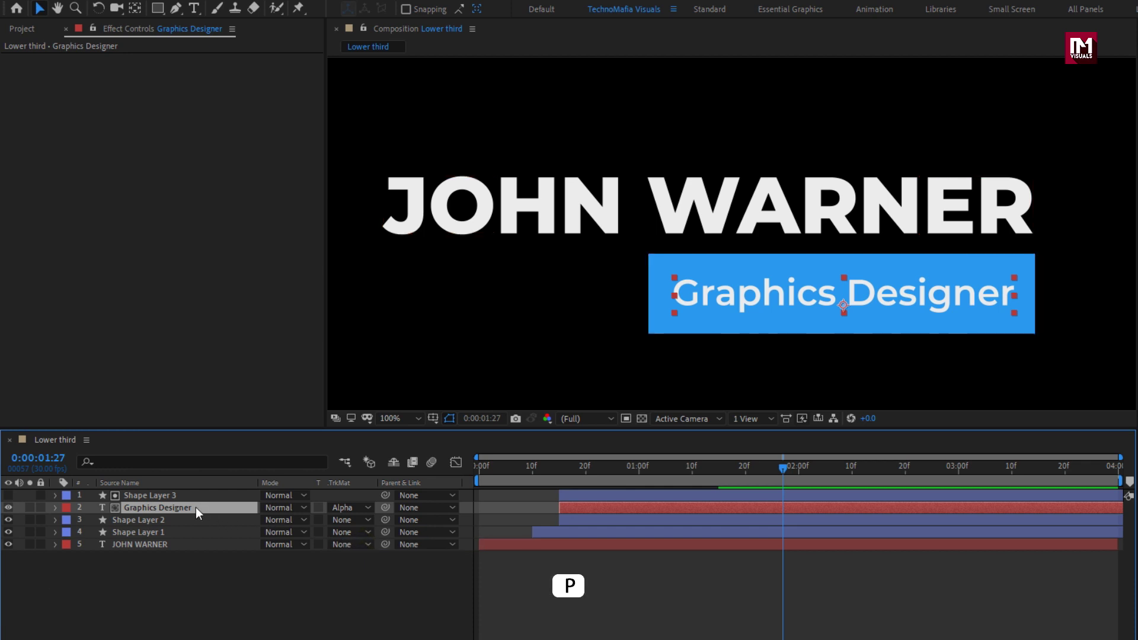
key("p")
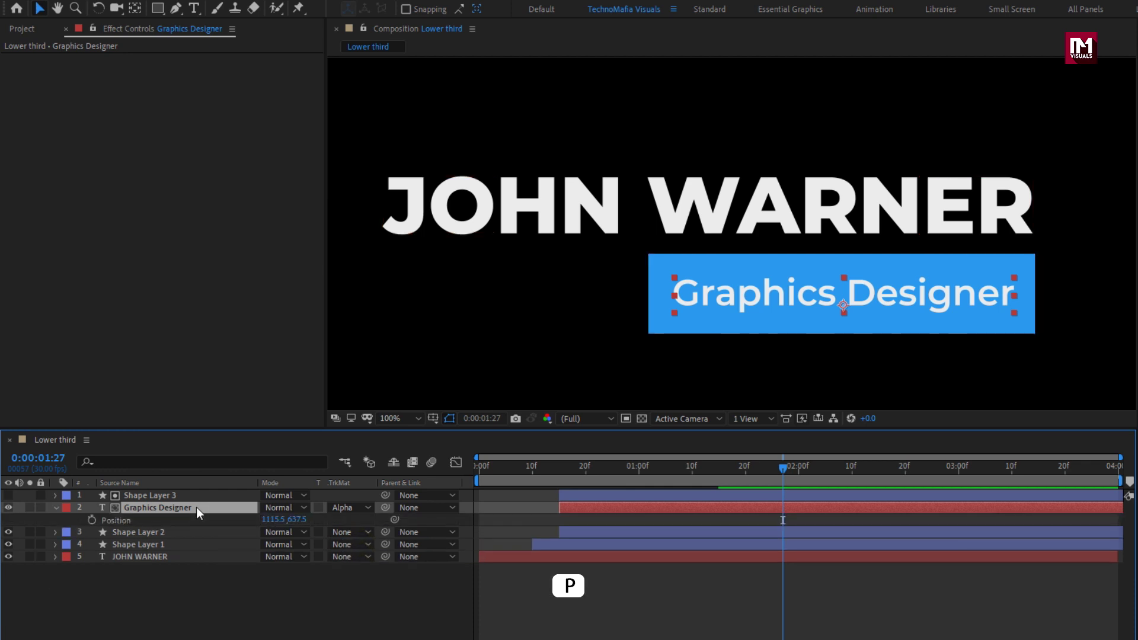
Step: Keyframe Graphics Designer's Position at 1:15, then lower it below the box at 0:15
left_click_drag(587, 471, 718, 471)
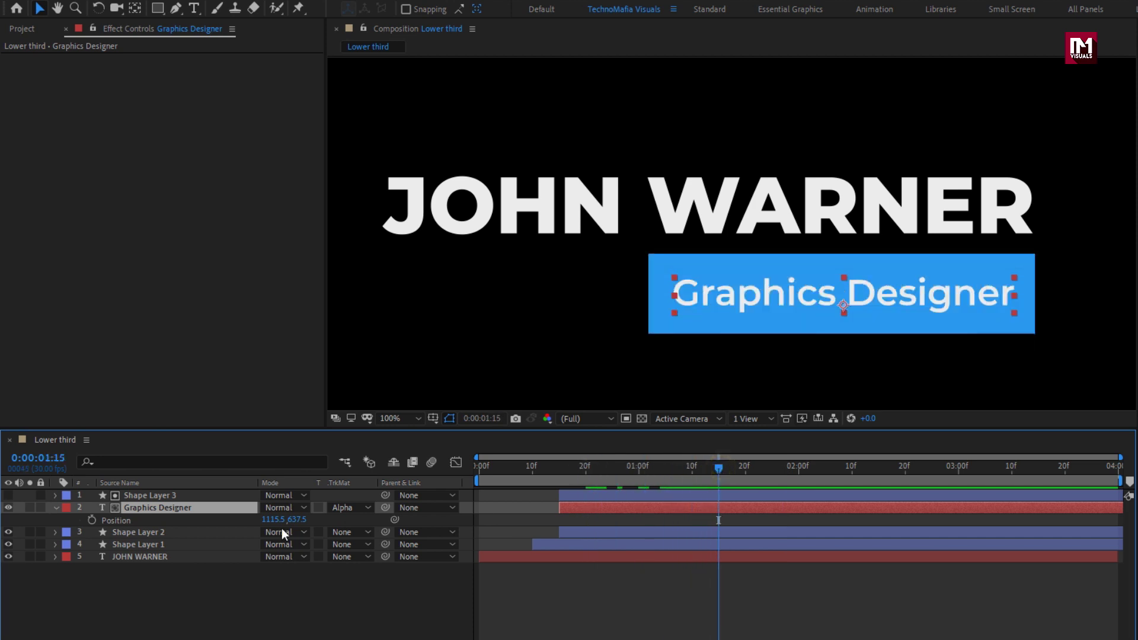
left_click(92, 520)
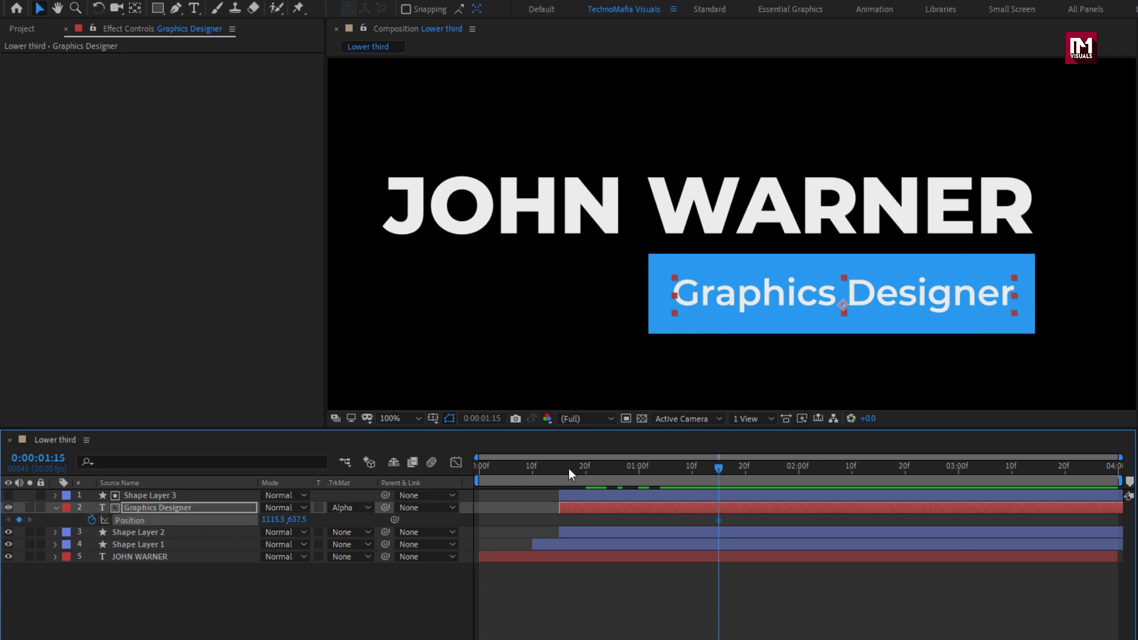
left_click_drag(568, 468, 559, 471)
left_click_drag(298, 520, 377, 513)
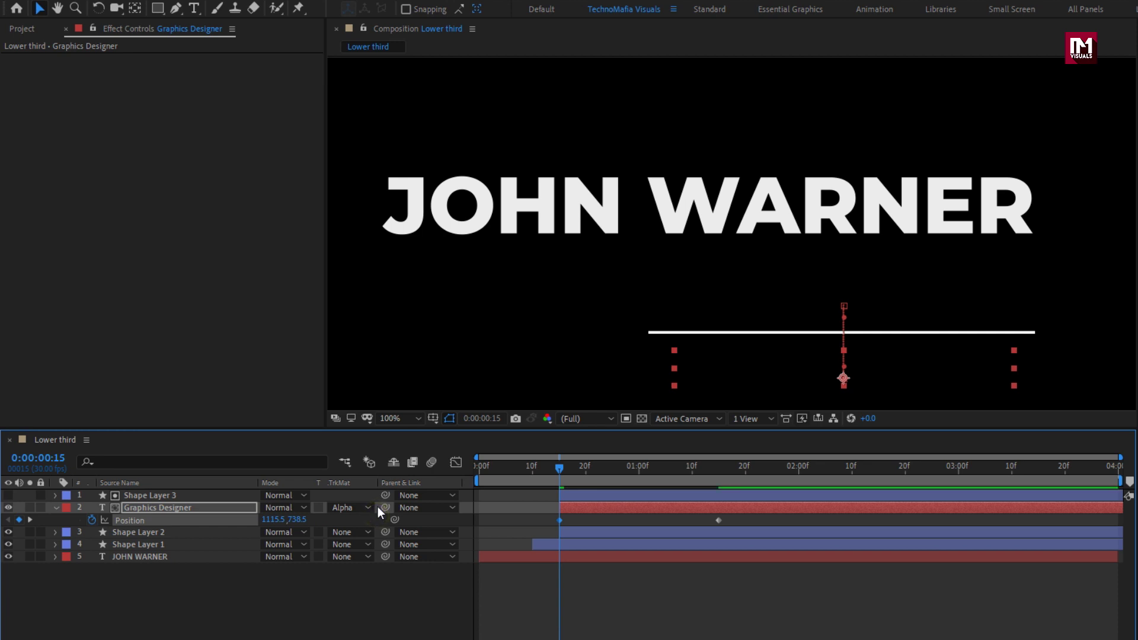
left_click_drag(567, 470, 557, 447)
Step: Apply Easy Ease to both Graphics Designer Position keyframes
right_click(560, 444)
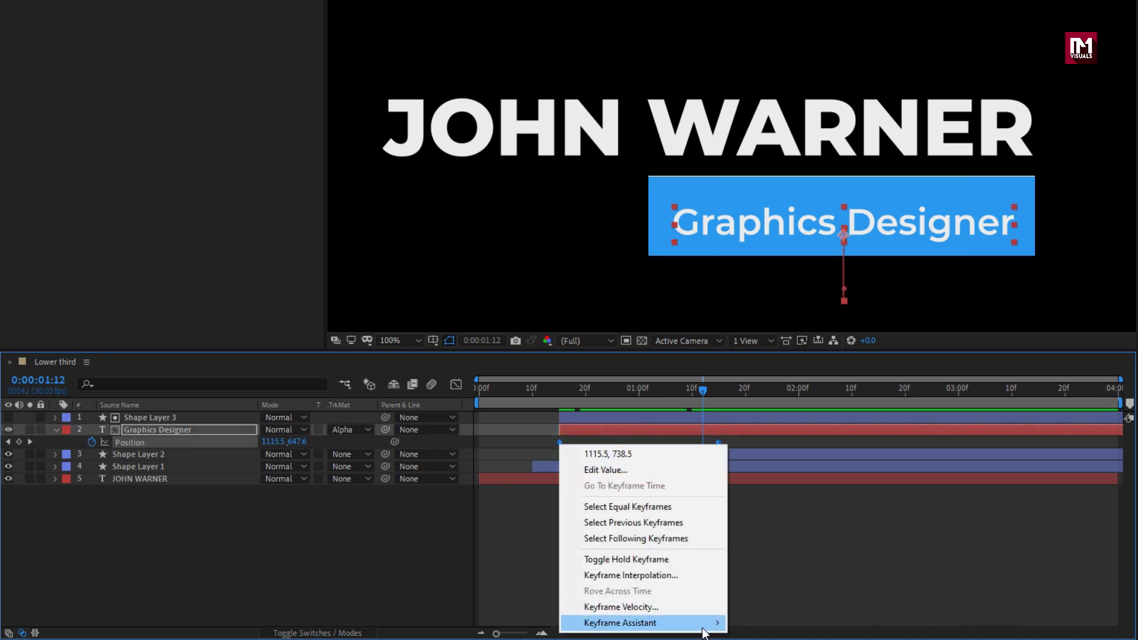
mouse_move(711, 622)
left_click(767, 527)
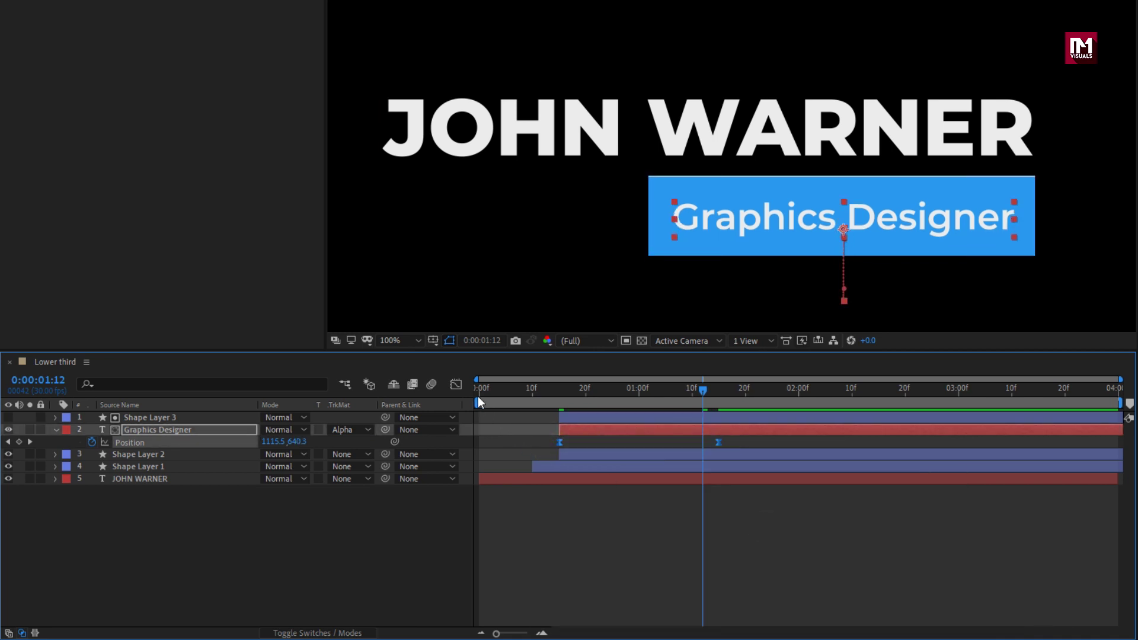
Step: Drag the speed-graph influence handles inward so the slide-up peaks sharply, then preview it
left_click(457, 385)
left_click(717, 592)
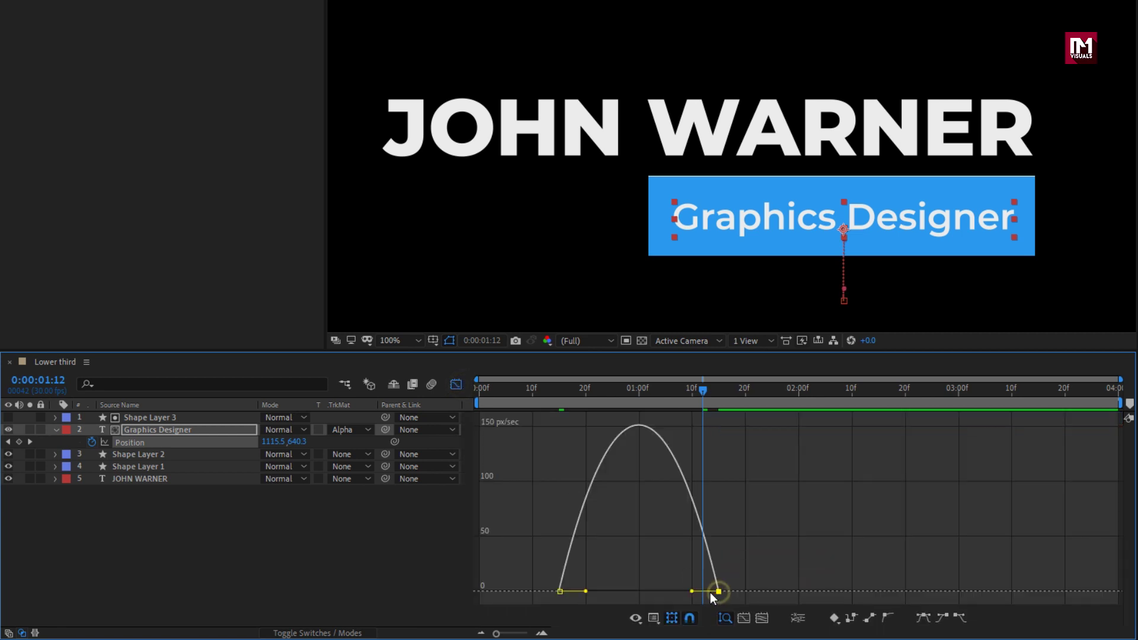
left_click_drag(693, 592, 617, 586)
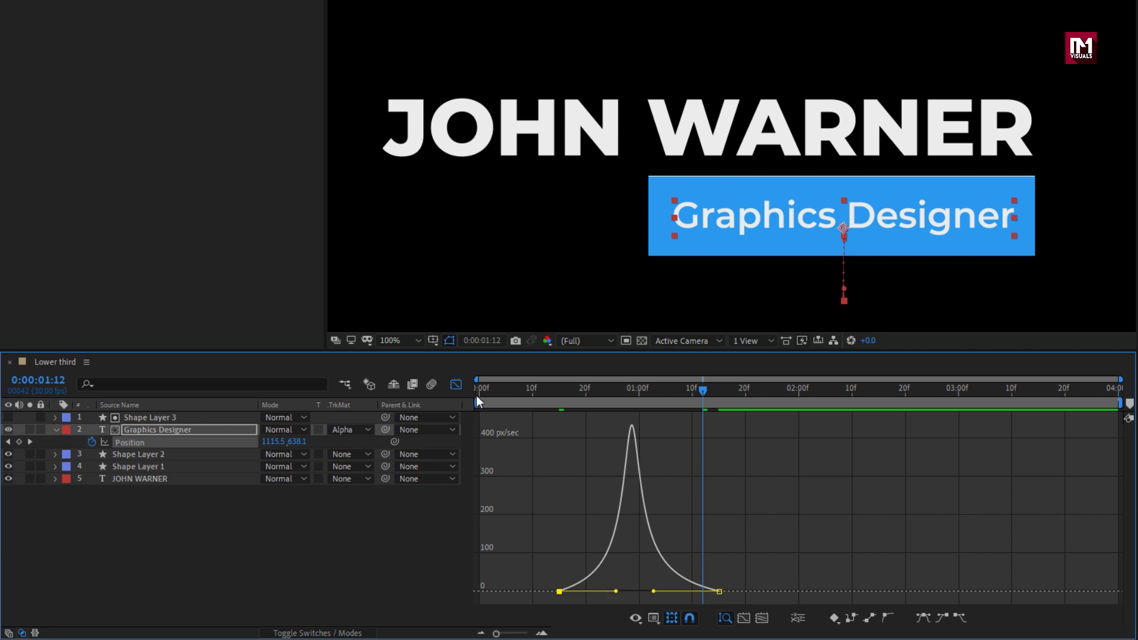
left_click(458, 385)
left_click_drag(595, 390, 702, 390)
left_click_drag(702, 468, 738, 476)
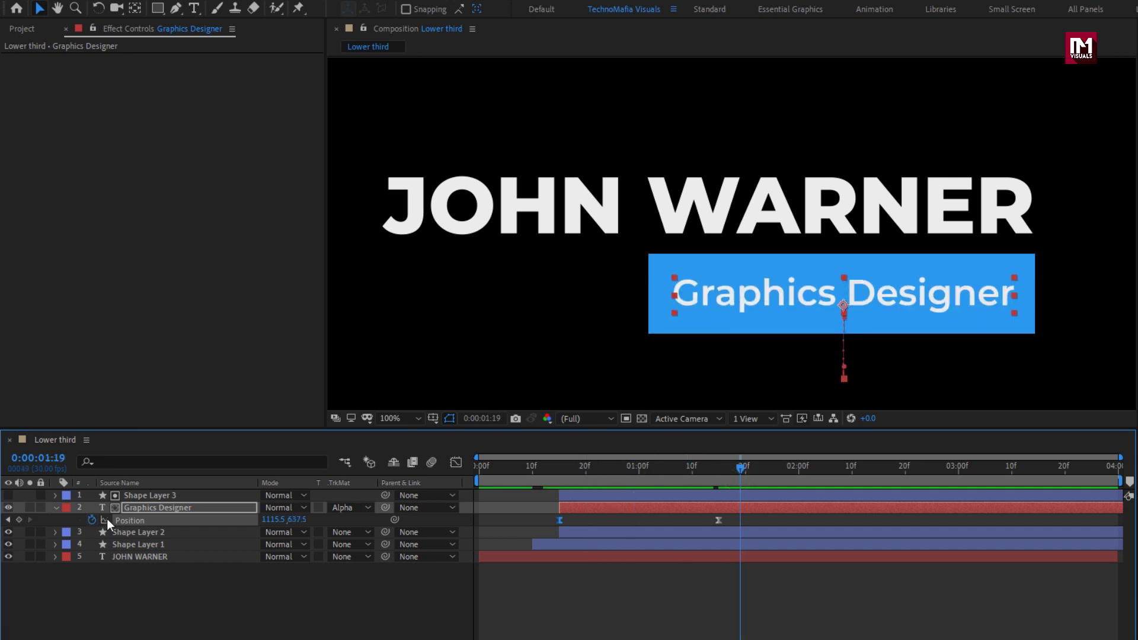
left_click(56, 508)
Step: Set a Position keyframe on Graphics Designer at 0:00:02:10
left_click(164, 574)
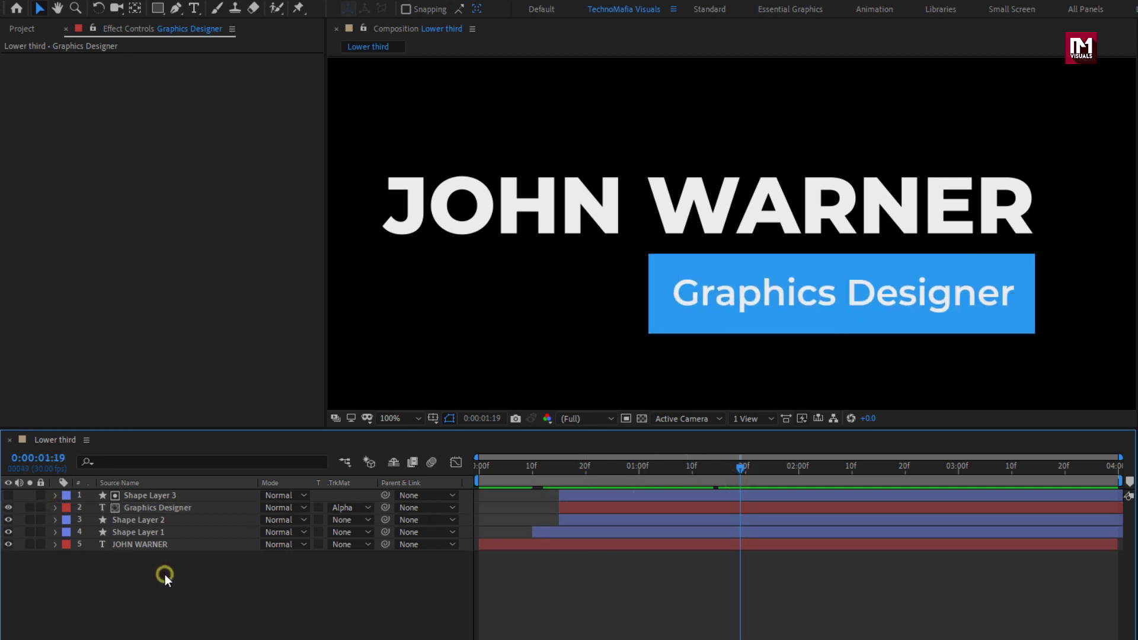
left_click(154, 509)
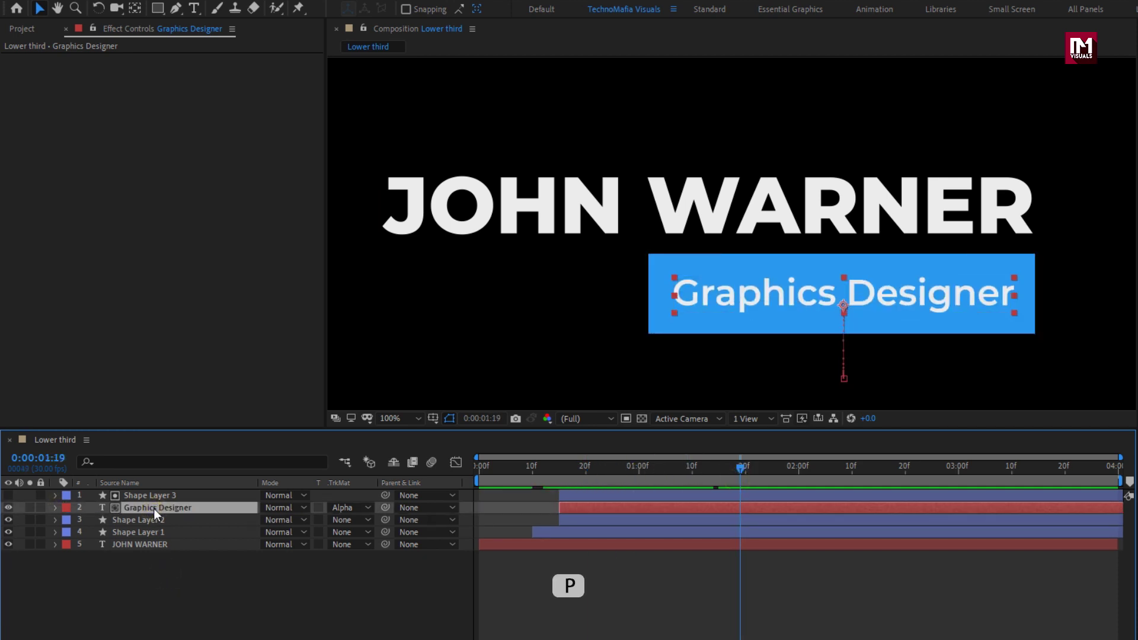
key("p")
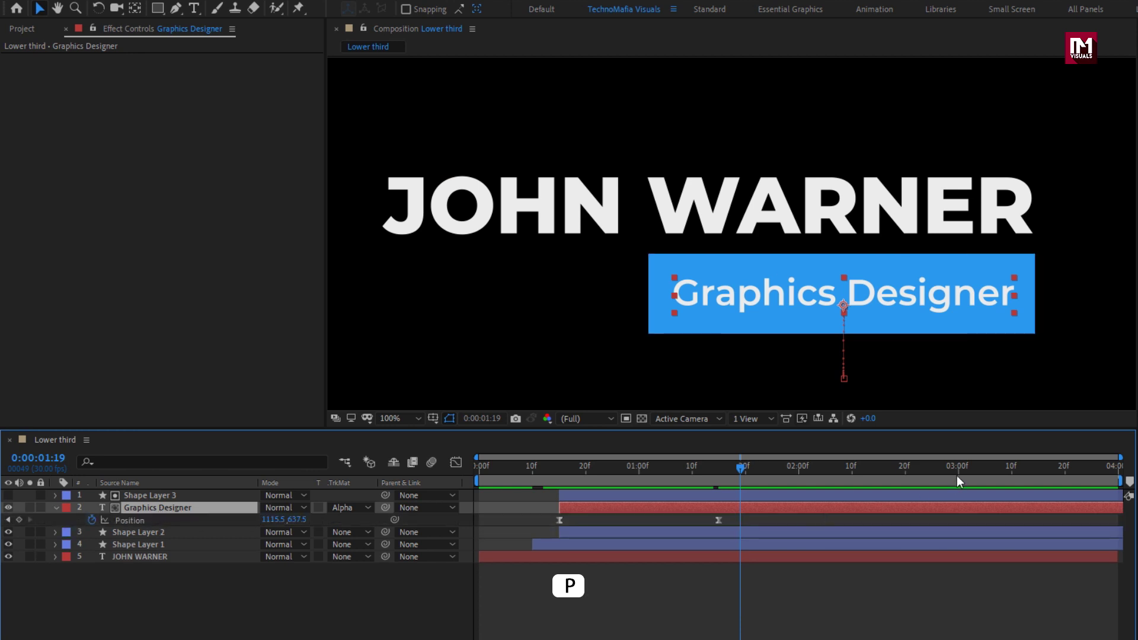
left_click_drag(958, 474, 851, 480)
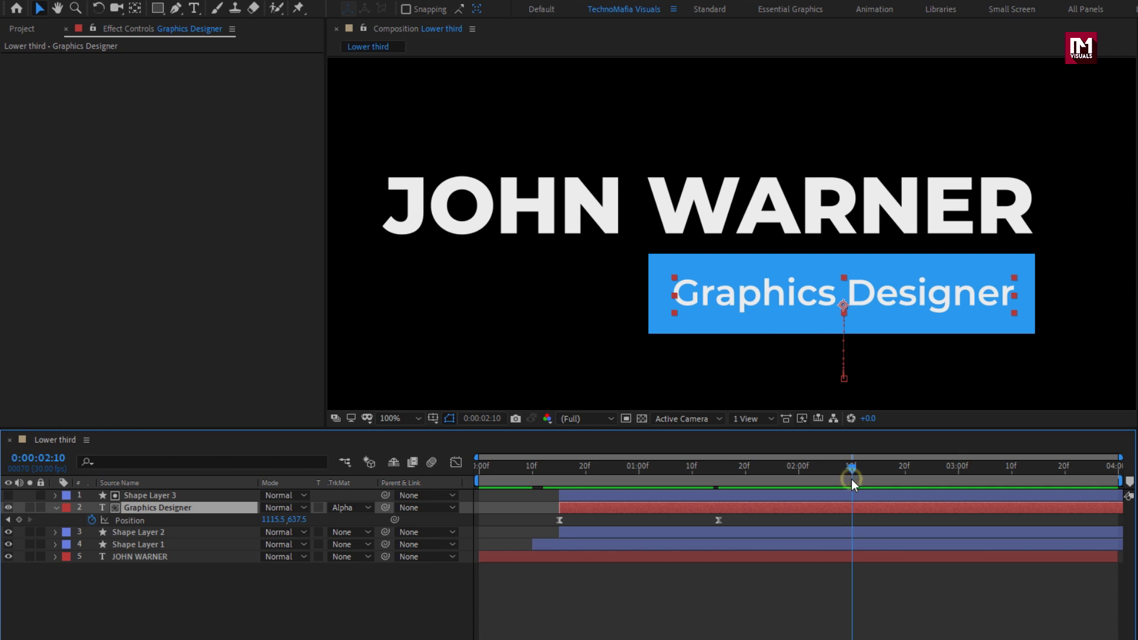
left_click(19, 520)
Step: At 0:00:03:10, raise Graphics Designer's Position Y to 535.5 so it slides out of the box
left_click_drag(916, 474, 1013, 474)
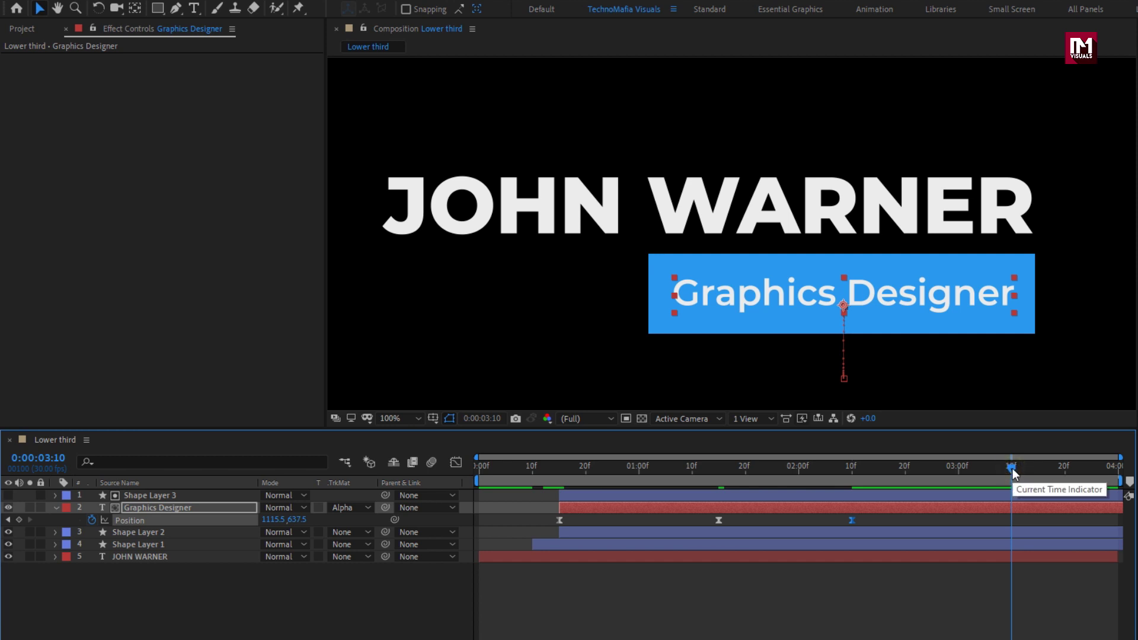
left_click(294, 521)
left_click_drag(294, 522, 217, 520)
left_click_drag(848, 468, 980, 462)
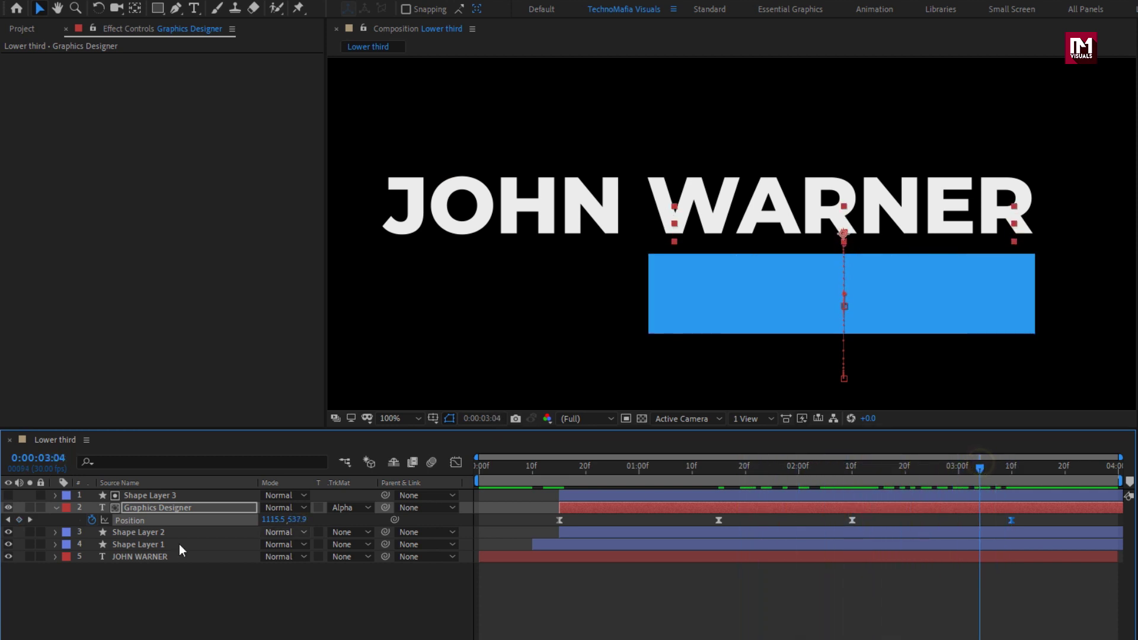
left_click(55, 509)
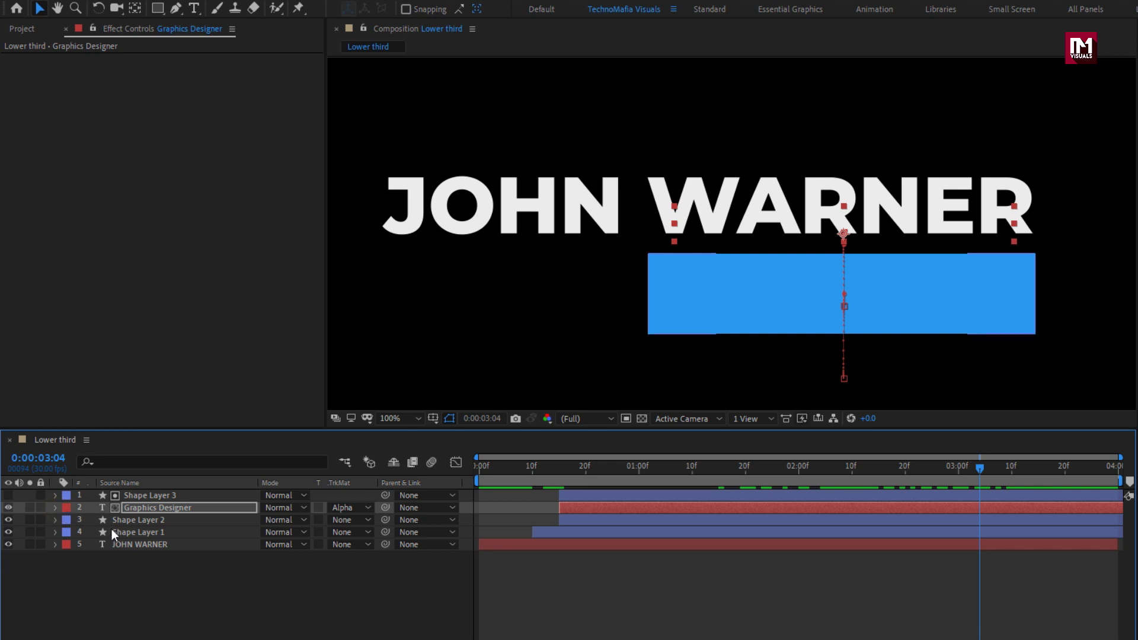
left_click(138, 544)
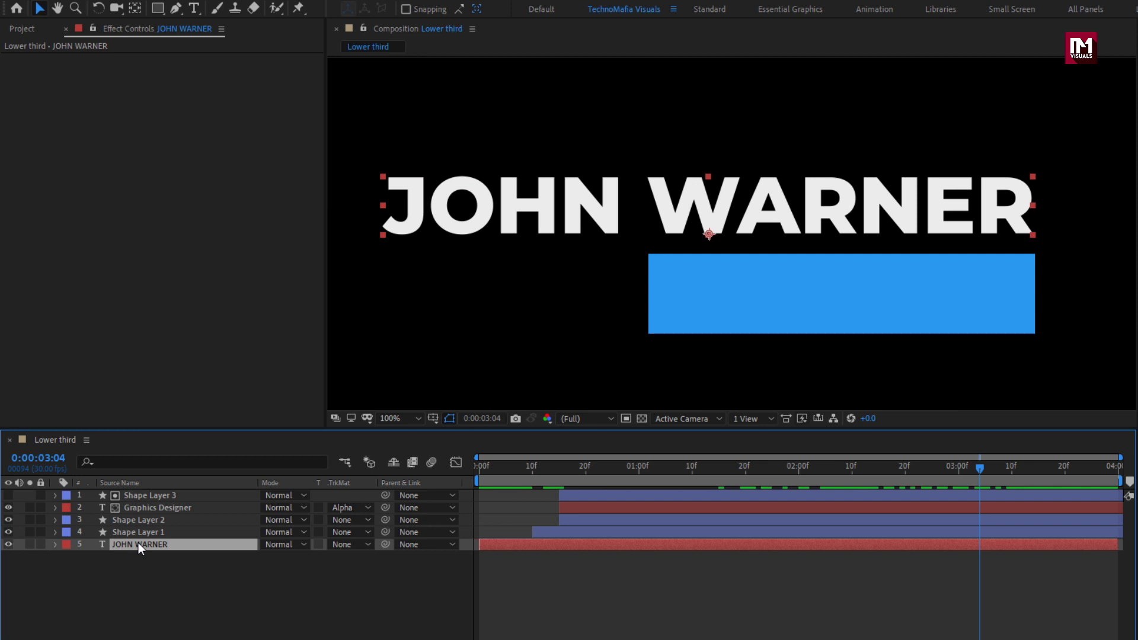
Step: Draw a rectangle, Shape Layer 4, covering the whole area below JOHN WARNER
left_click(172, 565)
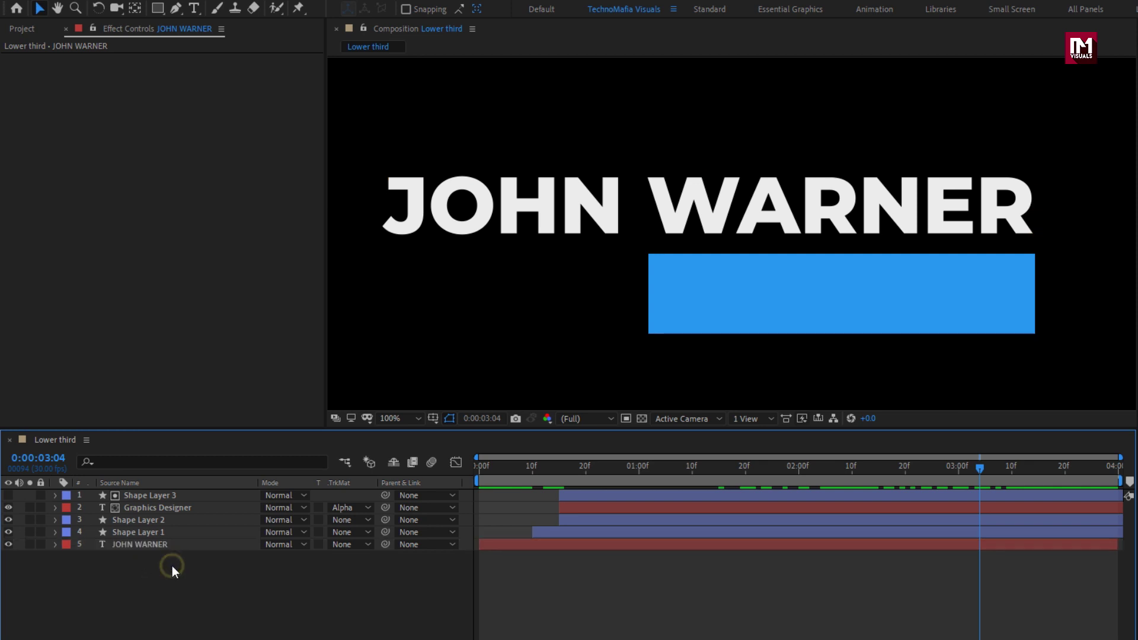
left_click(158, 9)
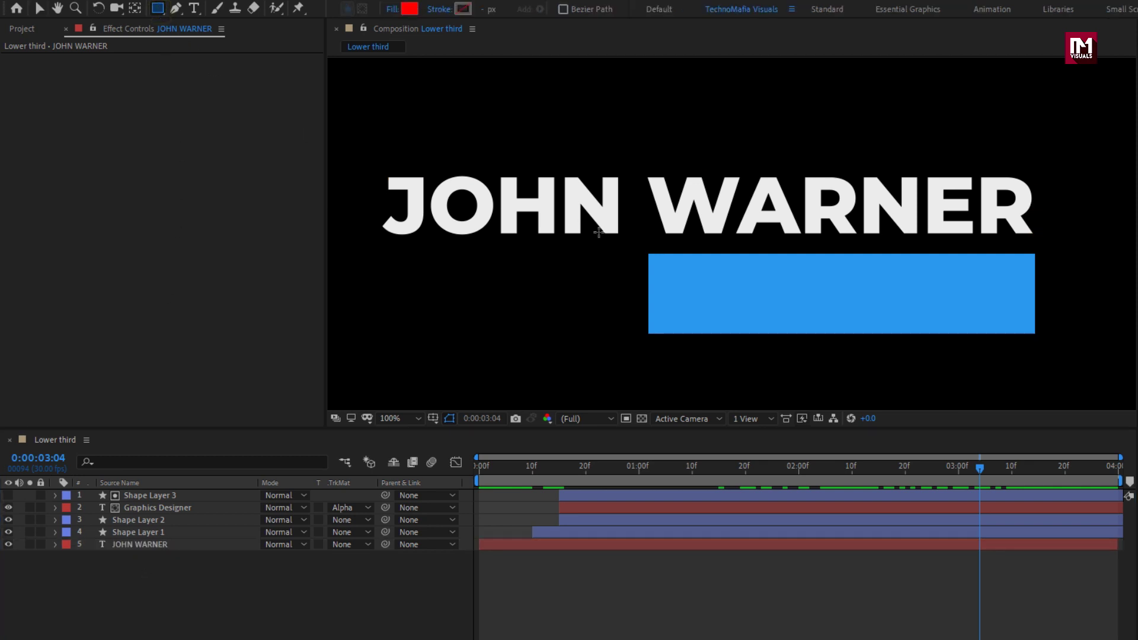
scroll(602, 234, "down", 2)
scroll(602, 234, "down", 1)
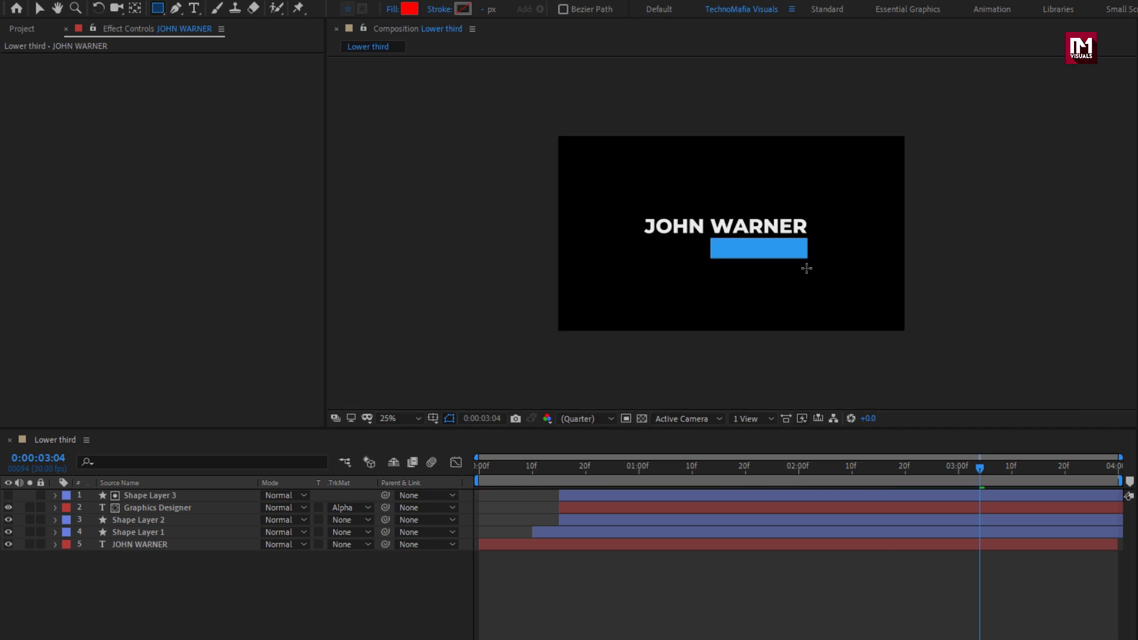
left_click(379, 417)
left_click(403, 432)
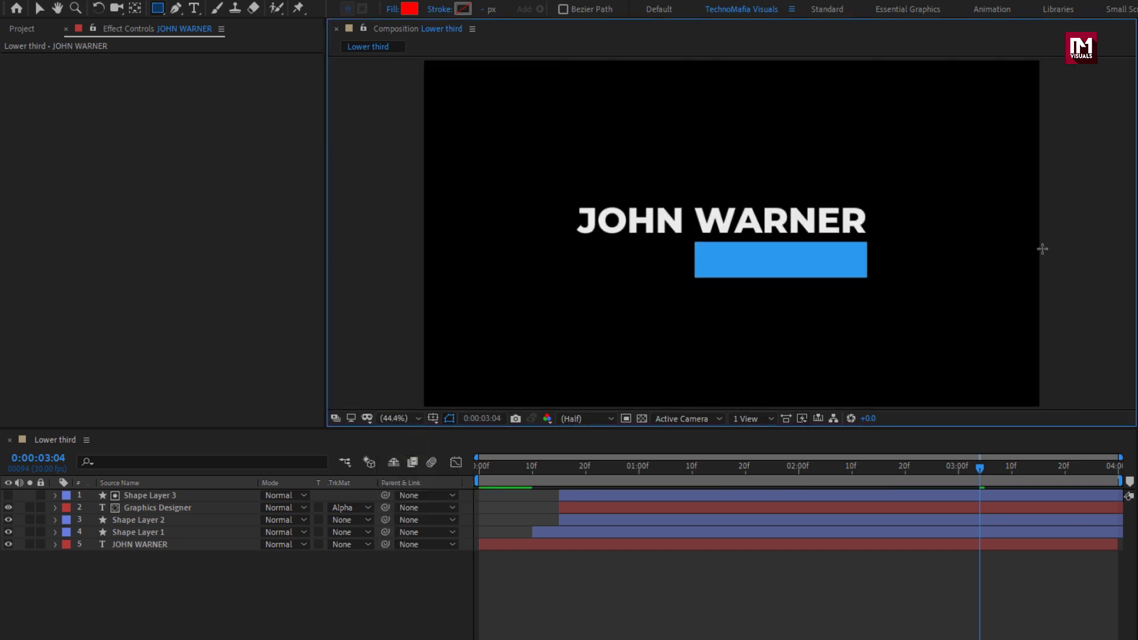
left_click_drag(1040, 233, 407, 437)
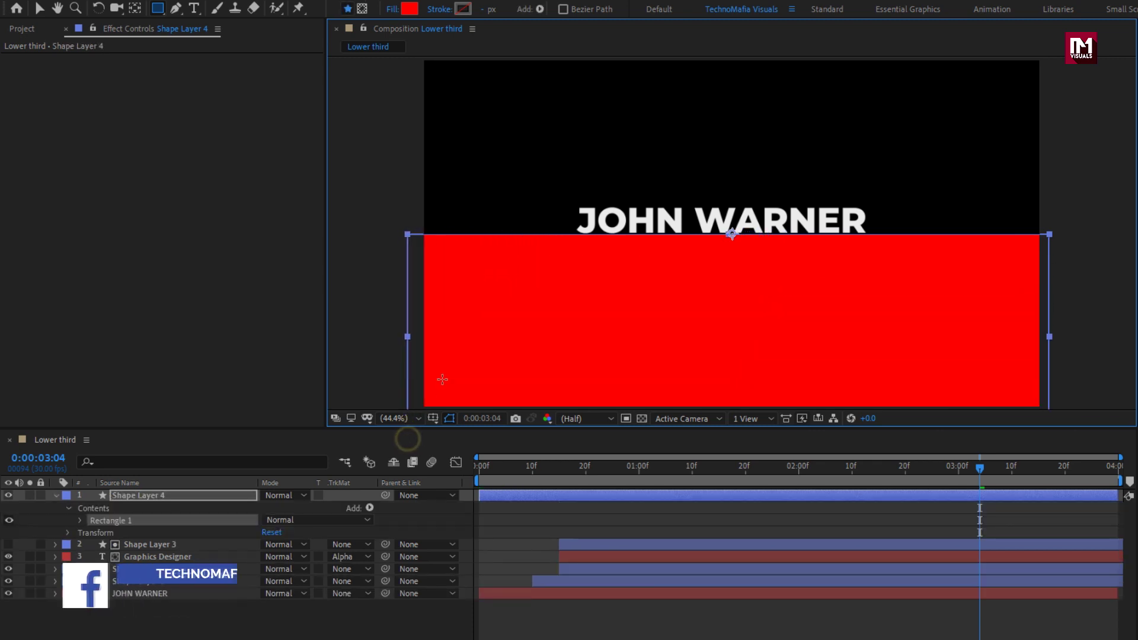
key("v")
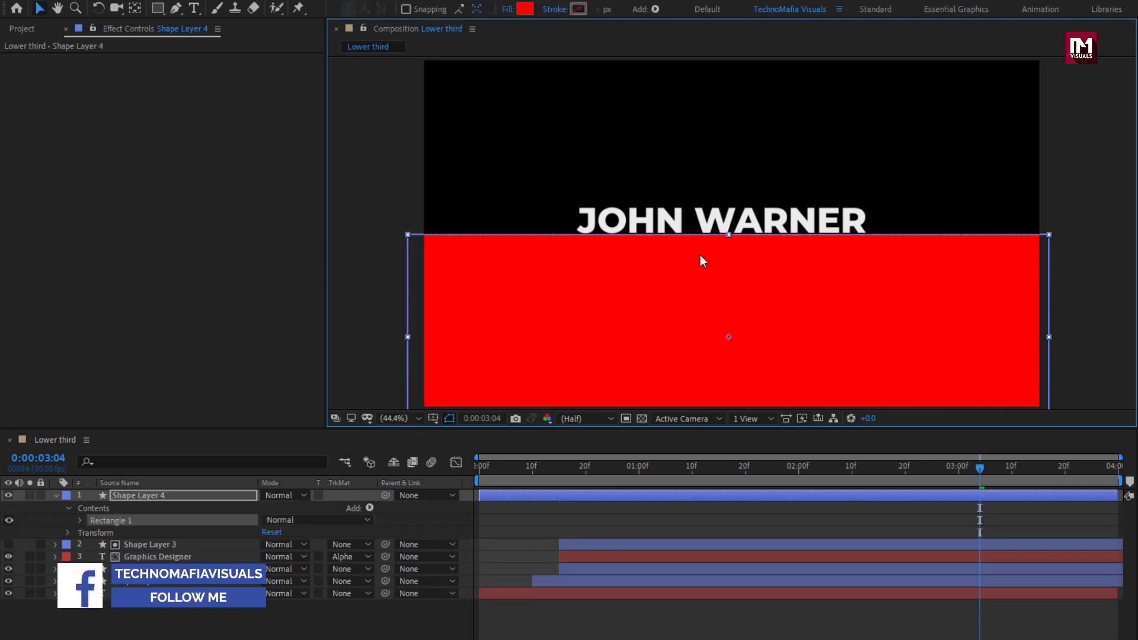
left_click_drag(707, 259, 716, 261)
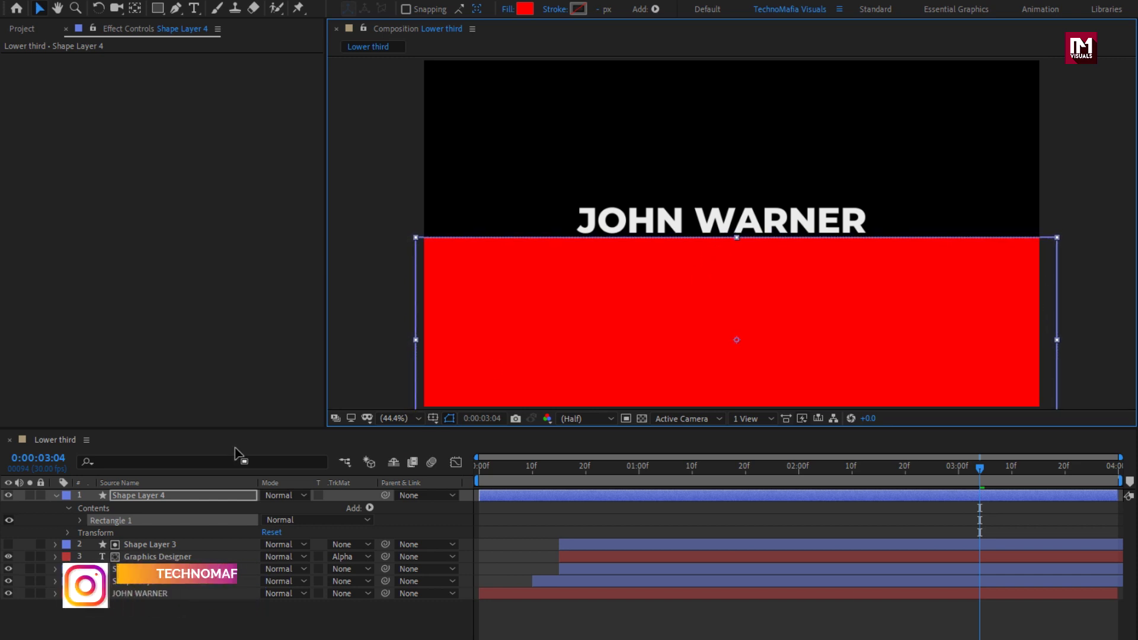
left_click(56, 496)
left_click(133, 496)
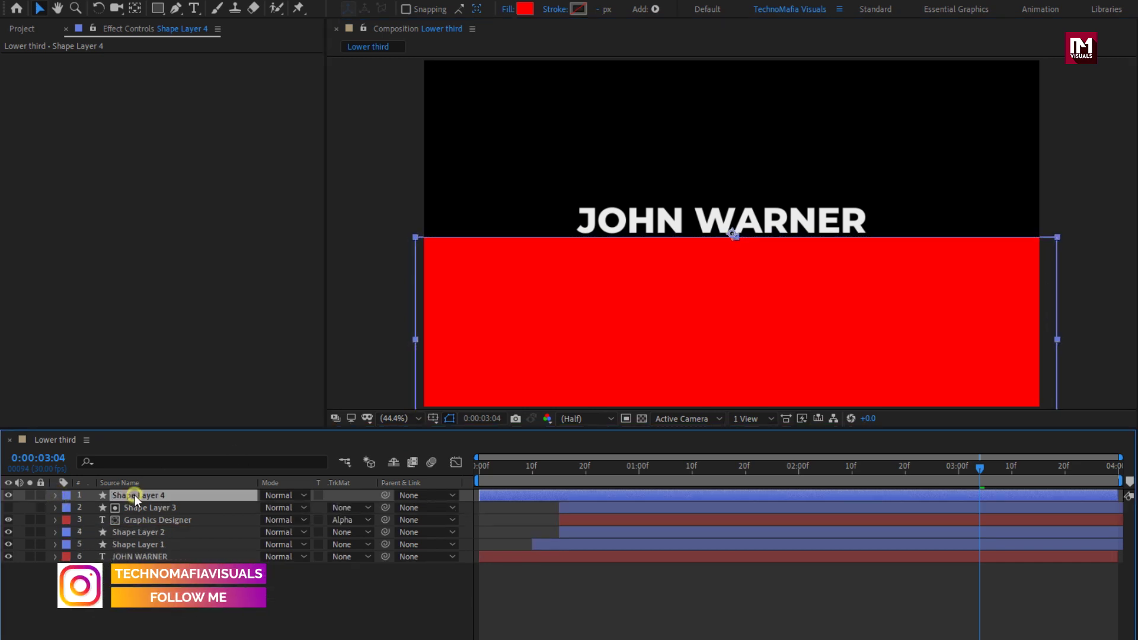
left_click_drag(143, 495, 167, 550)
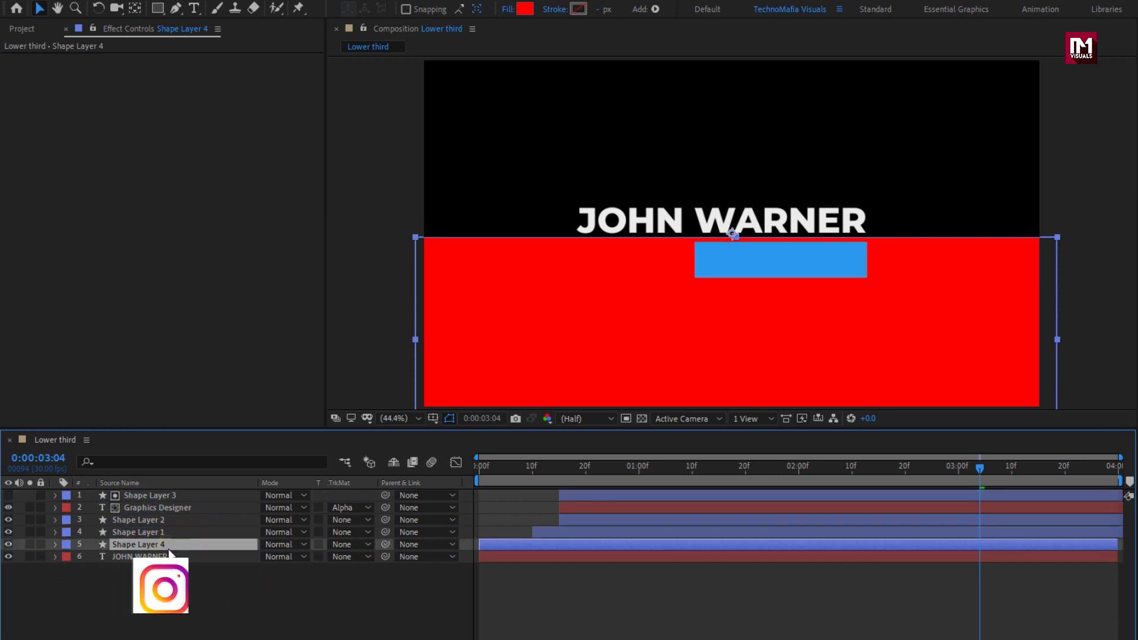
left_click(159, 556)
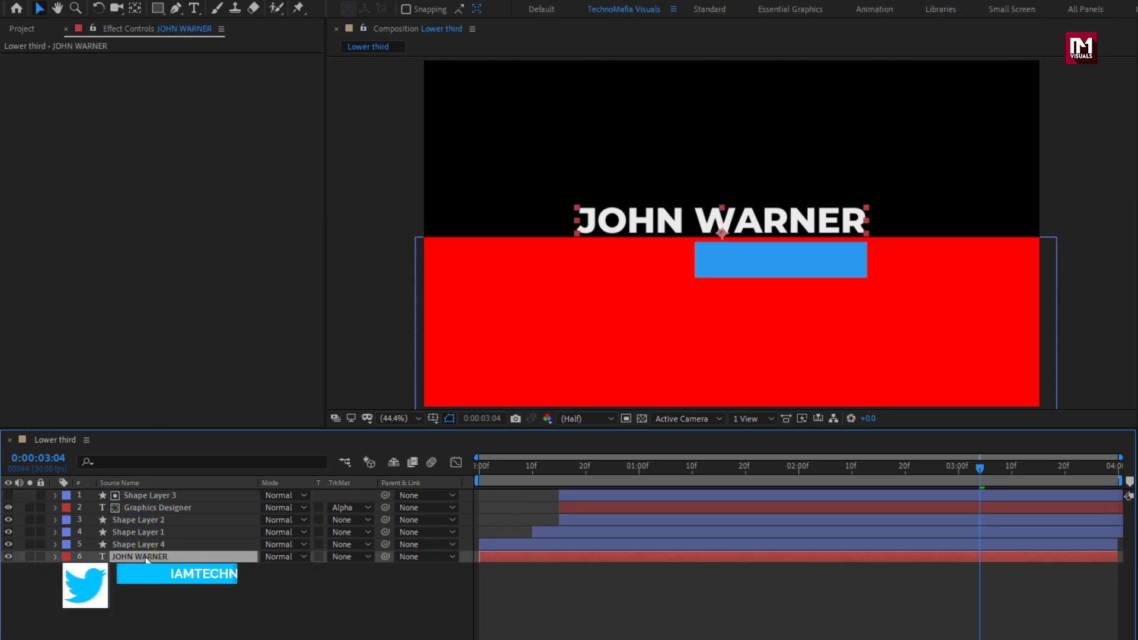
left_click(342, 557)
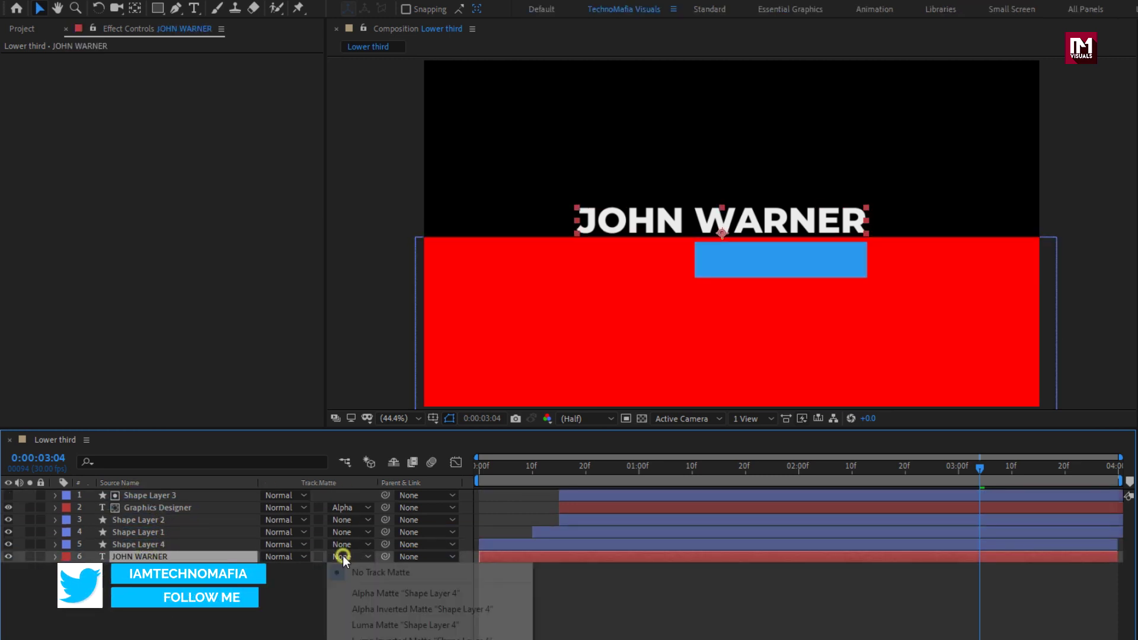
left_click(362, 611)
left_click(275, 610)
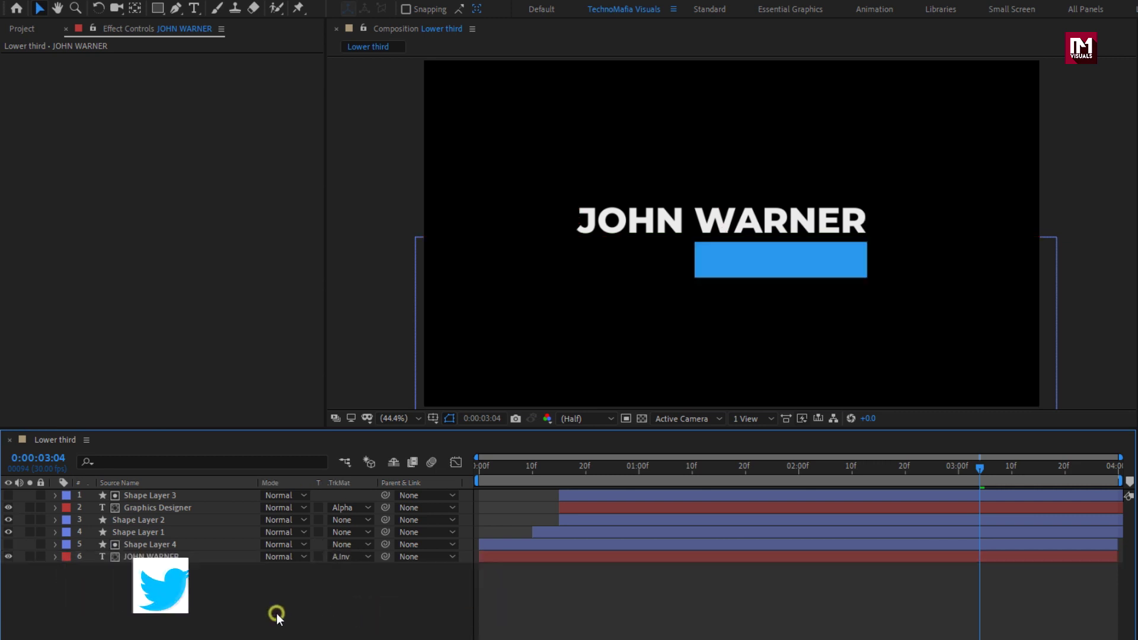
left_click(162, 553)
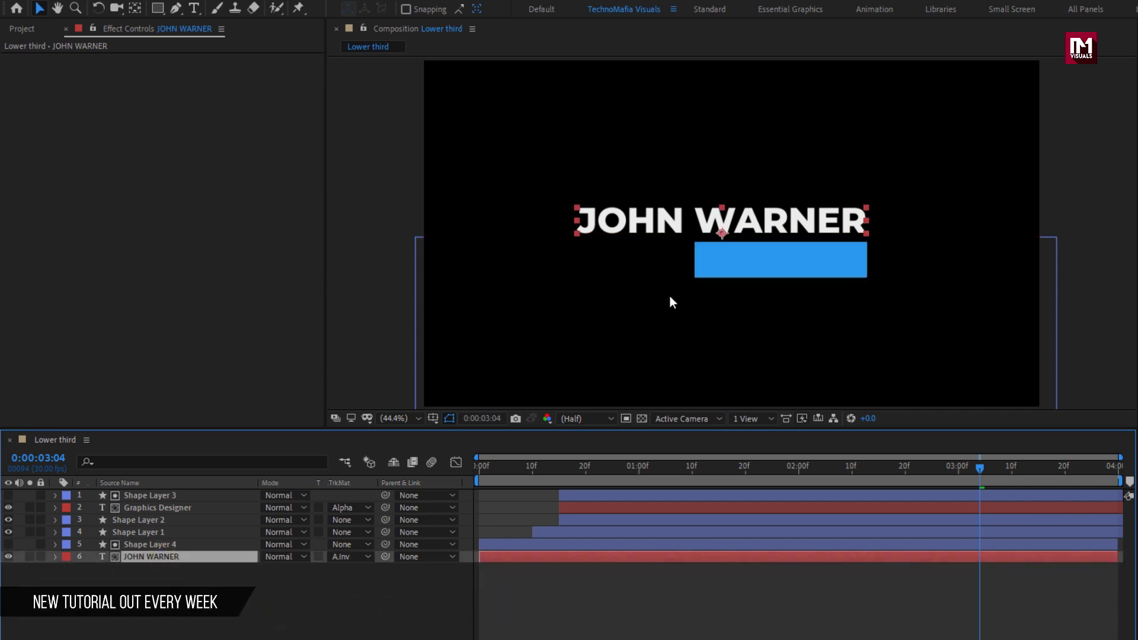
Step: Keyframe JOHN WARNER's Position at 1:00 and lower it to Y 581.7 at 0:00
key("slash")
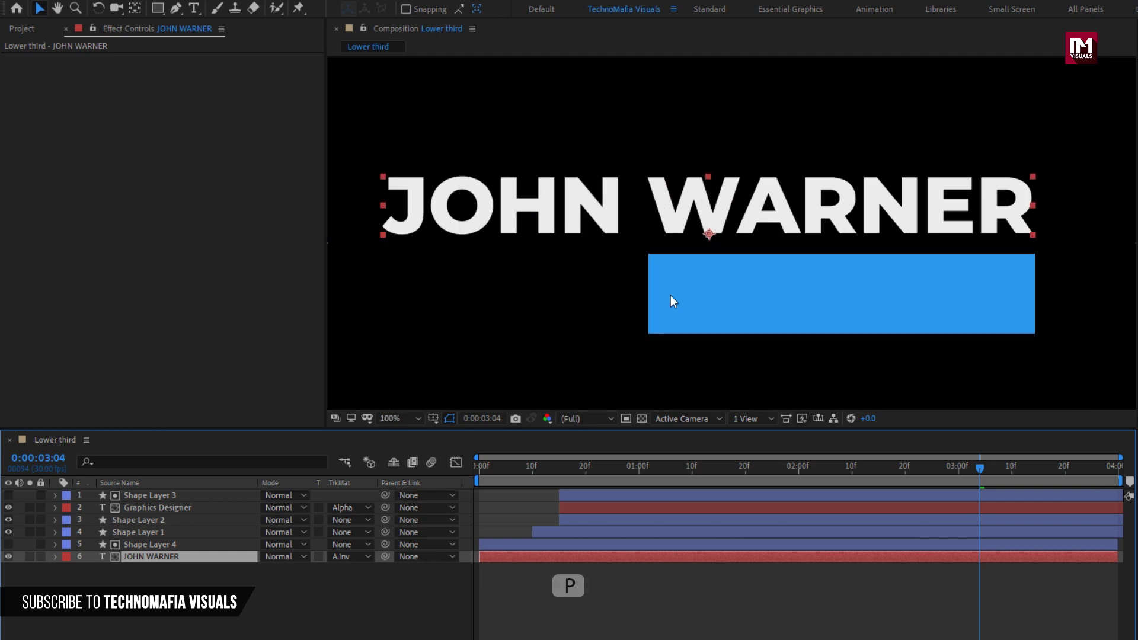
key("p")
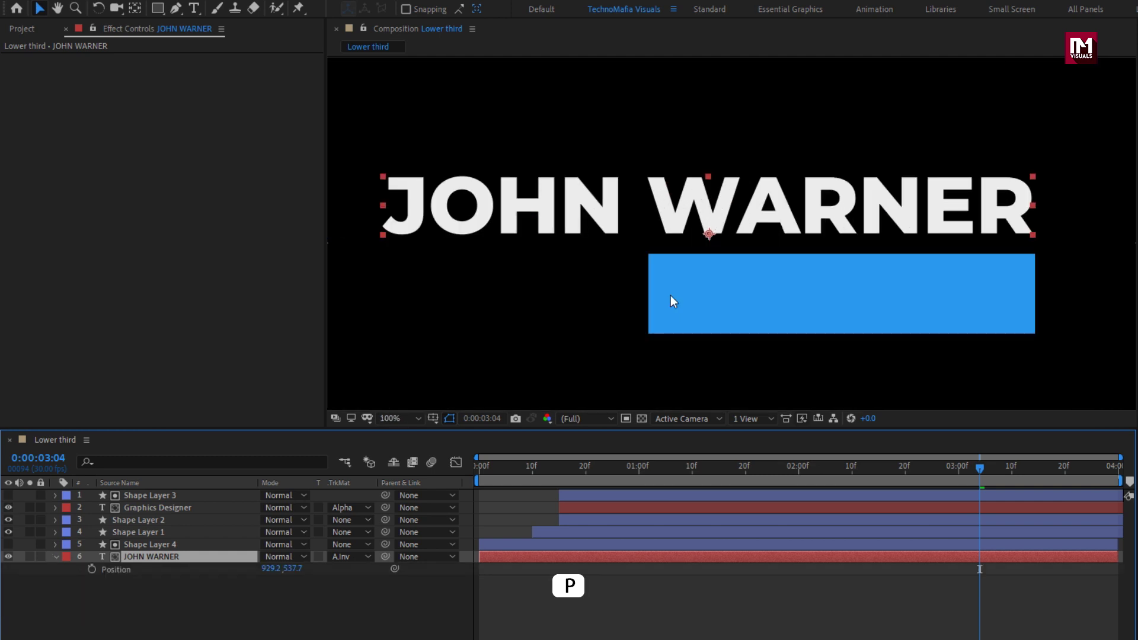
left_click(640, 473)
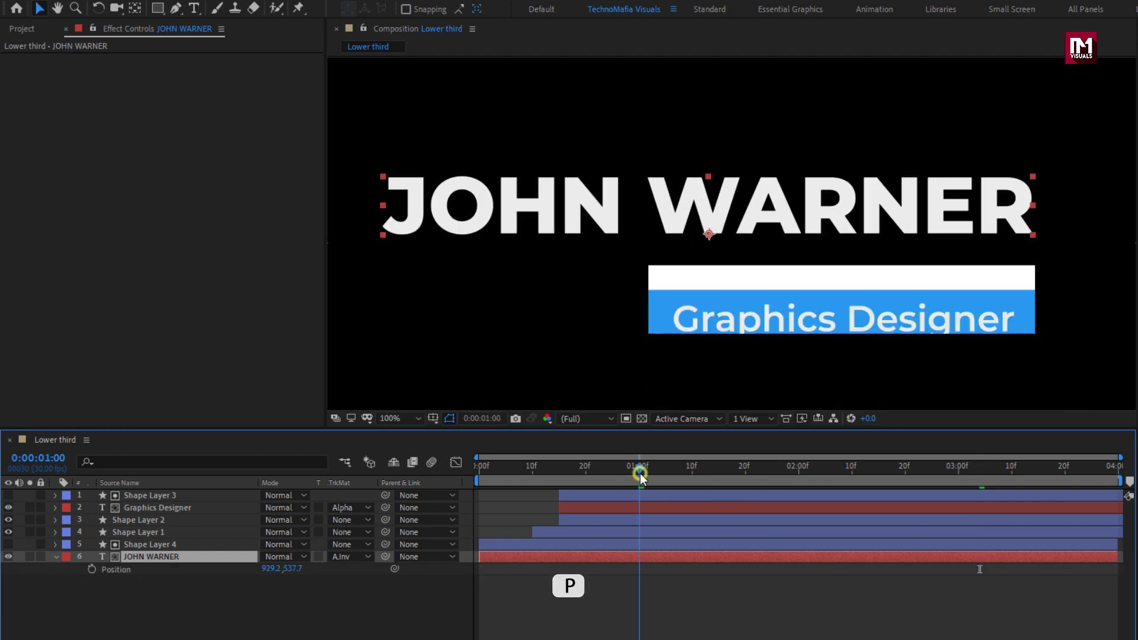
left_click(92, 569)
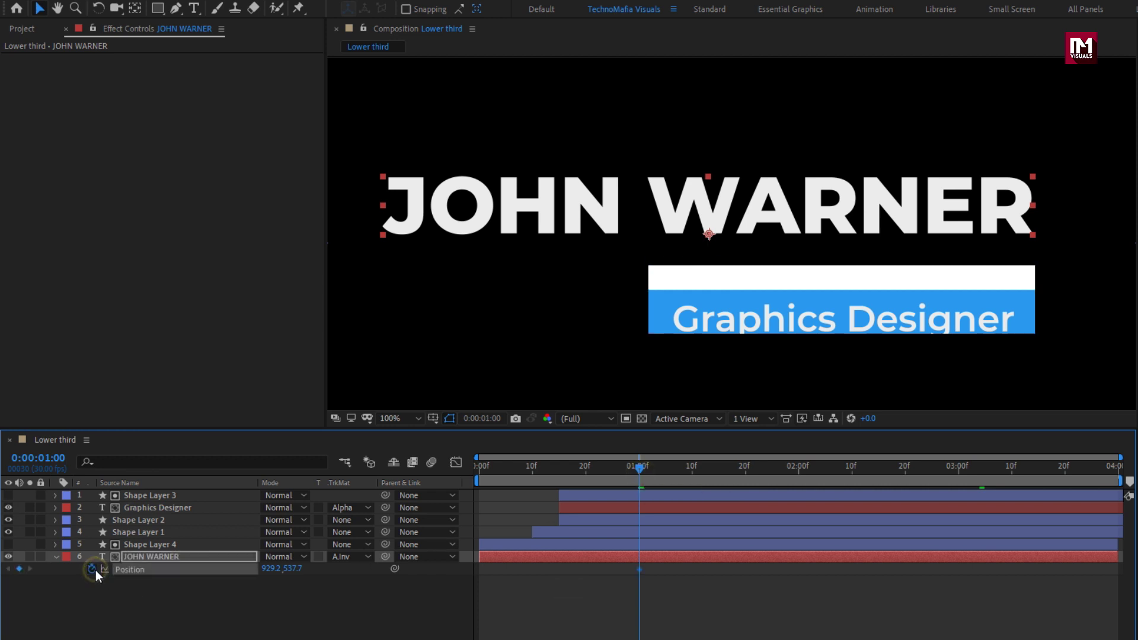
left_click_drag(554, 467, 468, 475)
left_click_drag(292, 568, 440, 563)
left_click_drag(485, 467, 653, 474)
Step: Apply Easy Ease to both JOHN WARNER Position keyframes and steepen their influence in the Graph Editor
left_click_drag(653, 588, 492, 573)
left_click_drag(491, 496, 461, 486)
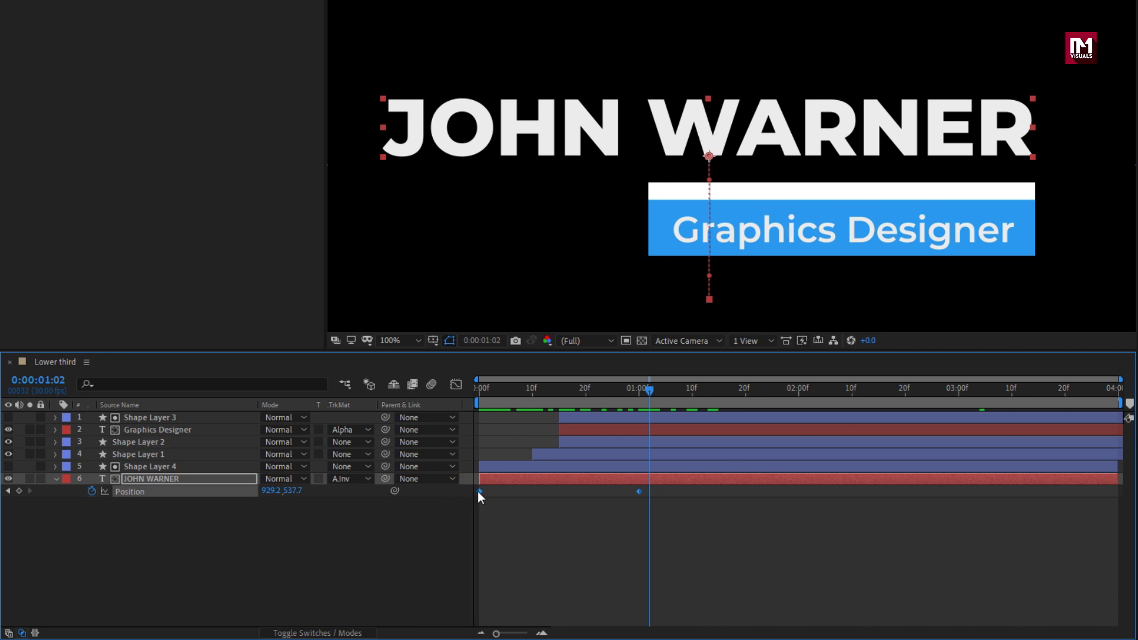
right_click(478, 492)
mouse_move(559, 484)
left_click(676, 525)
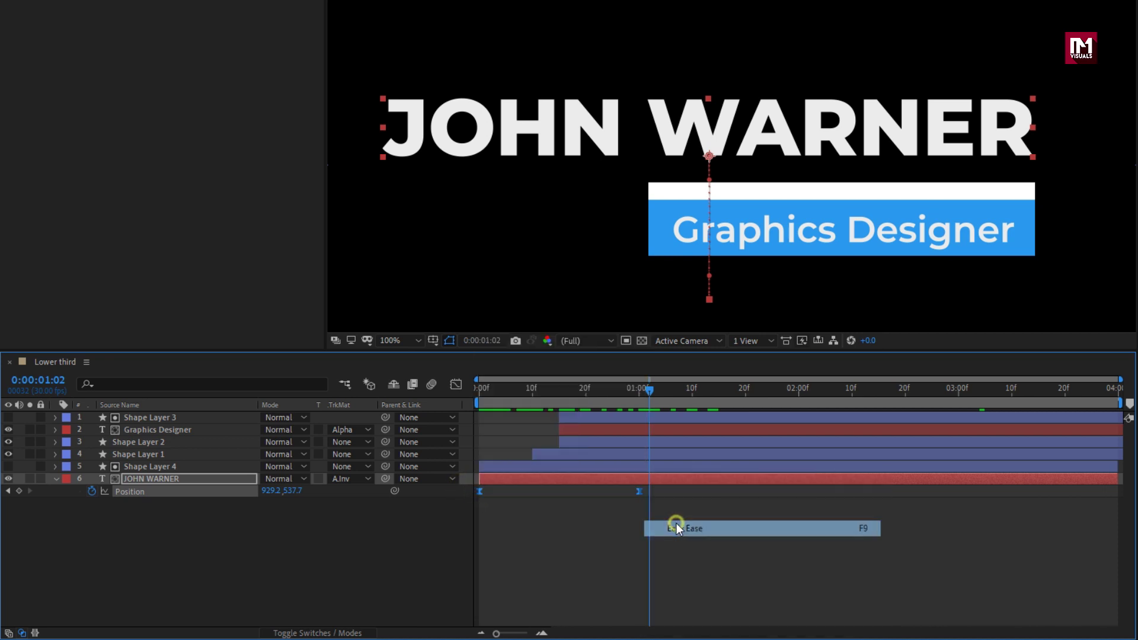
left_click(457, 385)
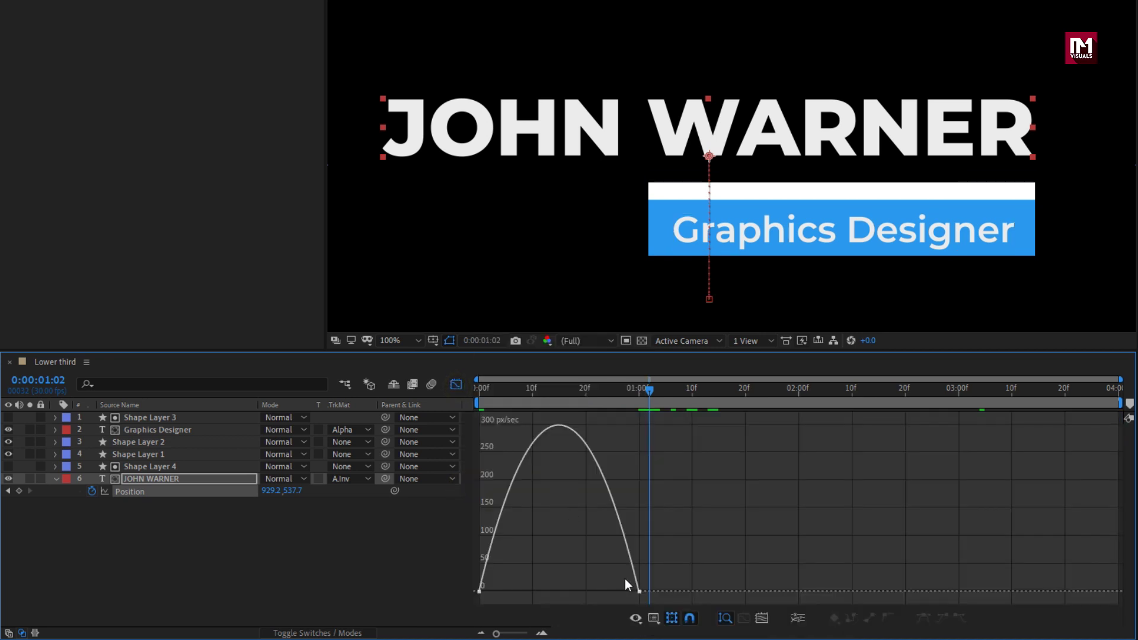
double_click(627, 589)
mouse_move(600, 591)
left_mouse_down()
mouse_move(528, 591)
mouse_move(581, 591)
left_mouse_up()
left_click(455, 384)
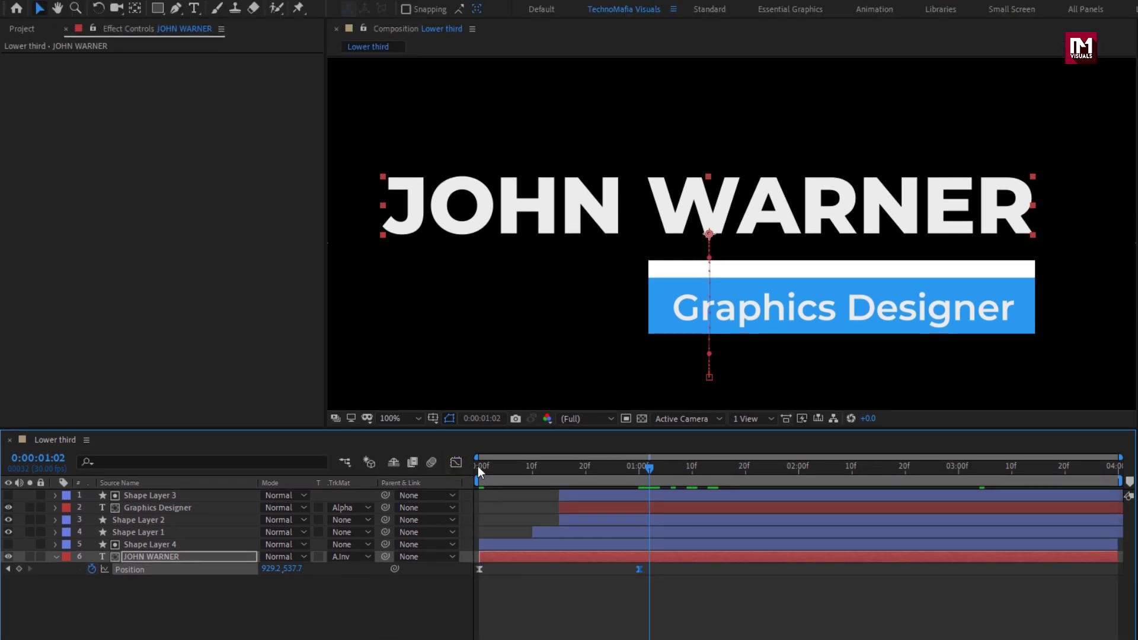
left_click_drag(477, 466, 952, 467)
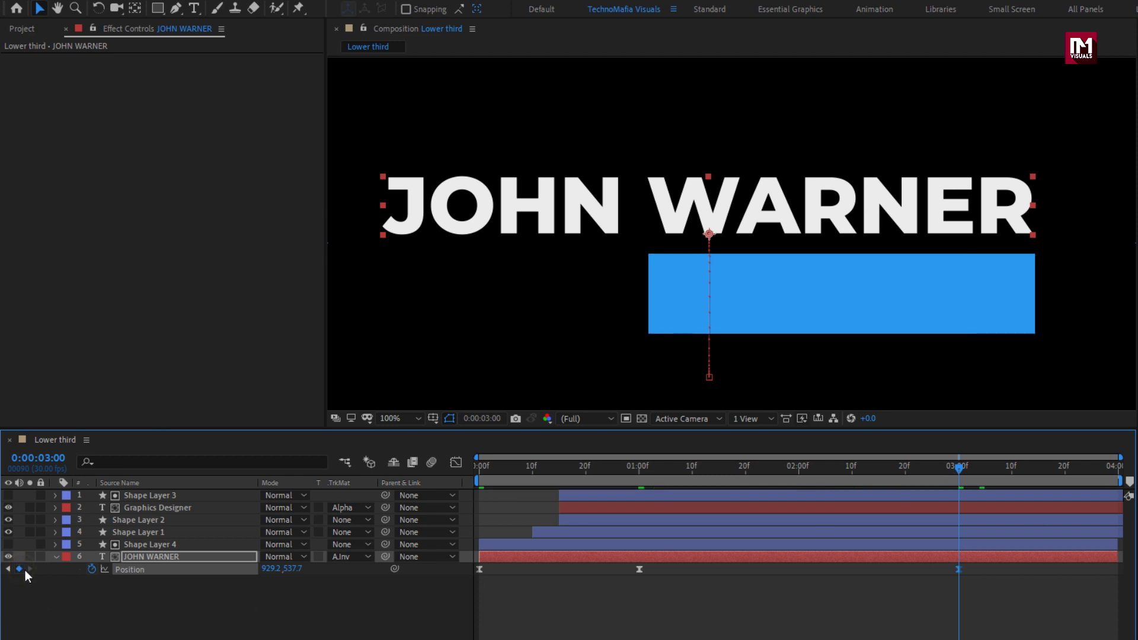
left_click_drag(1105, 473, 1109, 470)
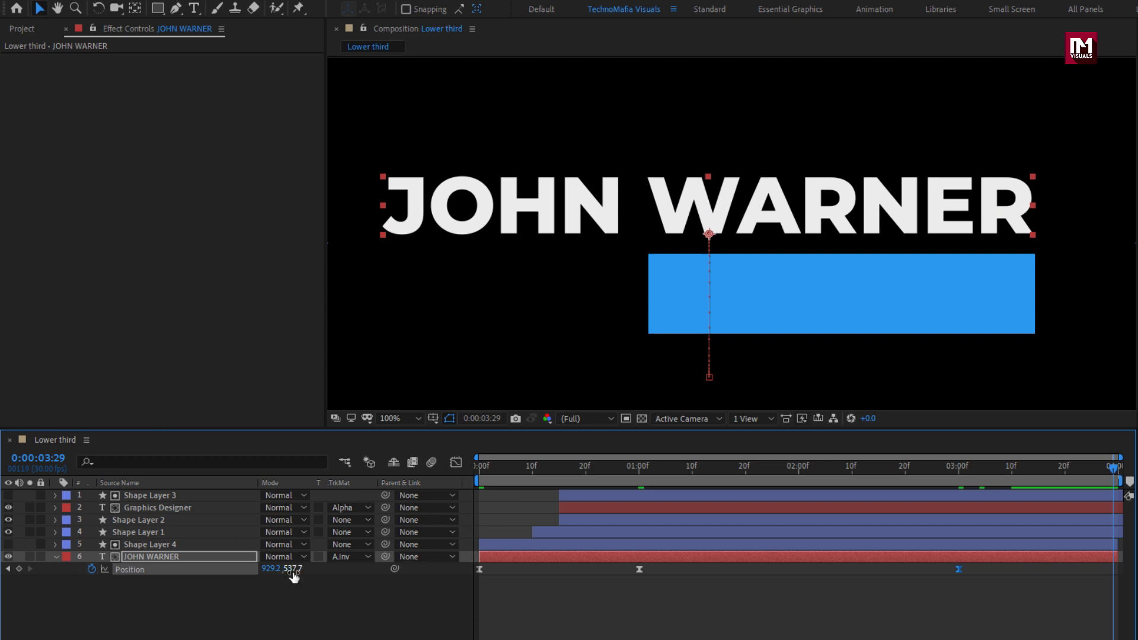
left_click_drag(293, 571, 396, 573)
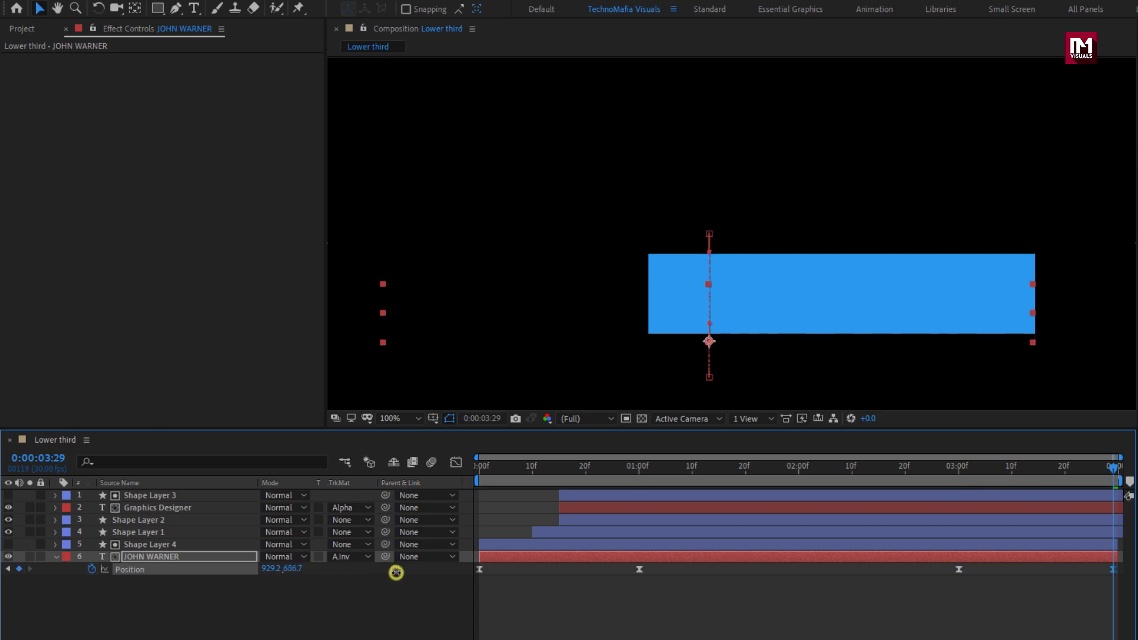
mouse_move(959, 478)
left_mouse_down()
mouse_move(1041, 470)
mouse_move(968, 470)
left_mouse_up()
Step: Shift Graphics Designer's exit Position keyframes about four frames later and preview the result
left_click(166, 510)
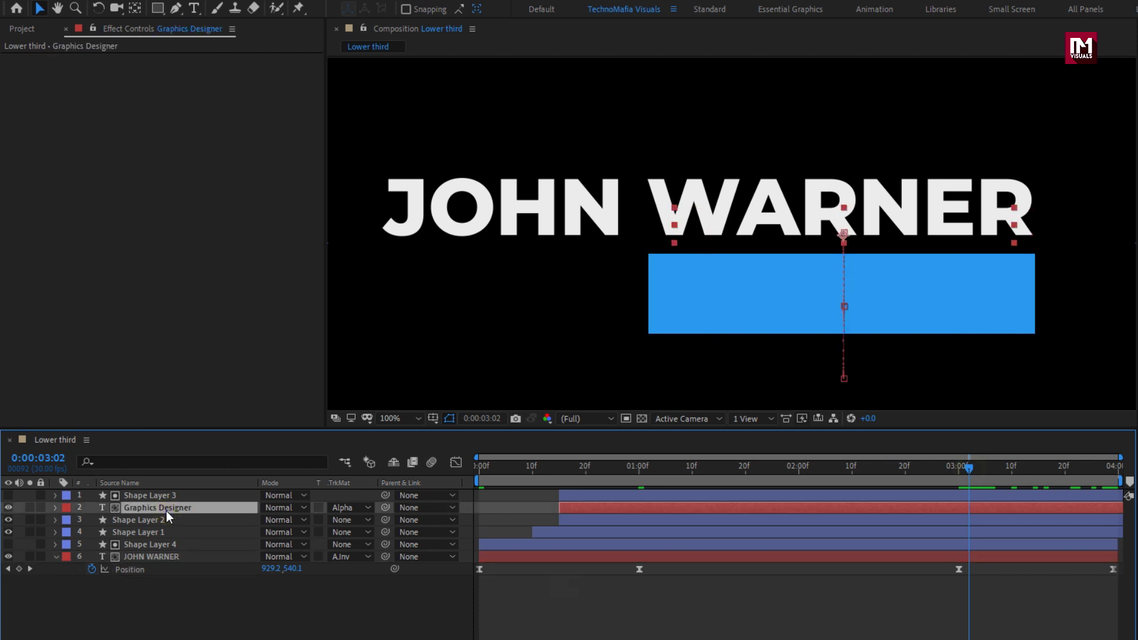
key("p")
left_click_drag(809, 519, 1034, 536)
left_click_drag(851, 520, 953, 520)
left_click(963, 473)
left_click_drag(975, 475, 854, 478)
left_click_drag(966, 478, 1039, 479)
left_click(55, 508)
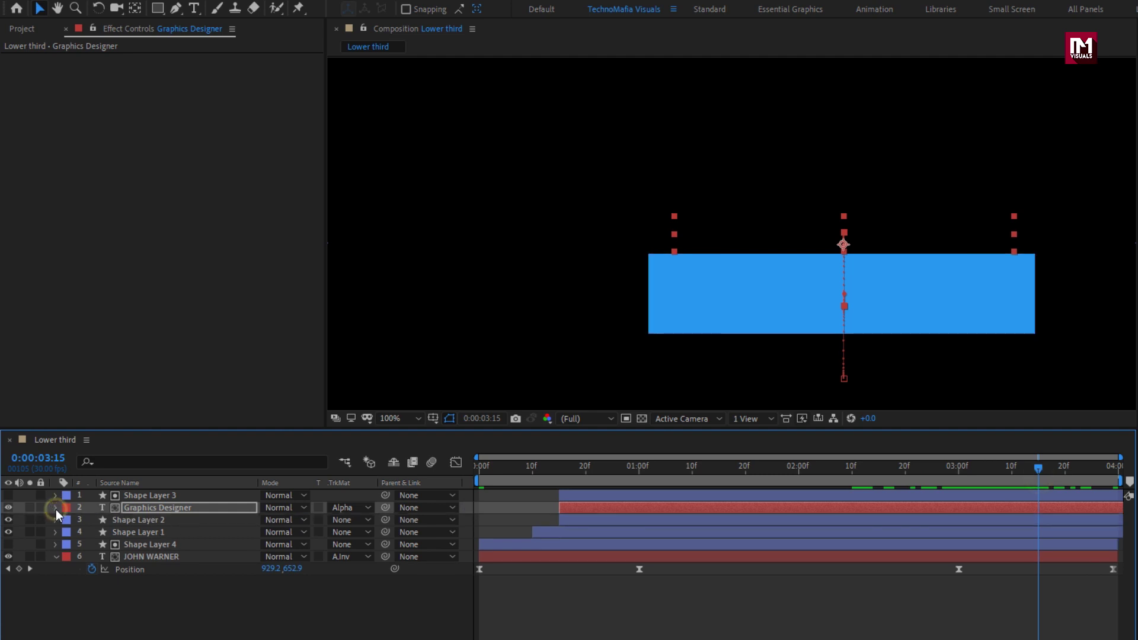
left_click(156, 532)
left_click(59, 562)
Step: Trim the out points of Shape Layer 1 and Shape Layer 2 to 3:00 with Alt+]
left_click(56, 557)
left_click(130, 532)
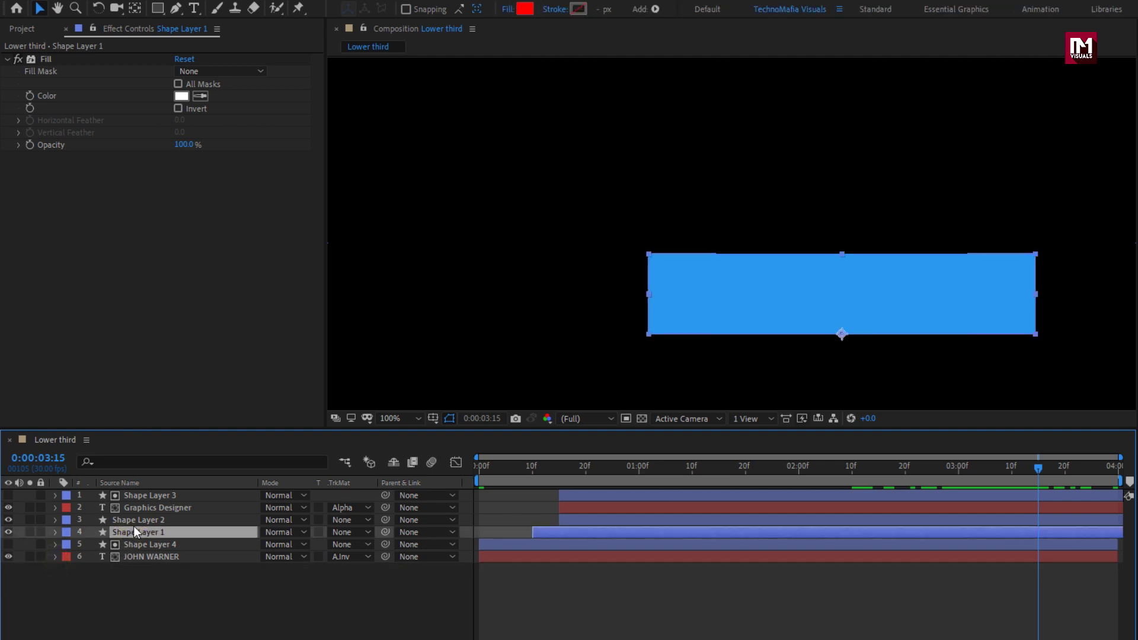
left_click(134, 520, "ctrl")
left_click(803, 468)
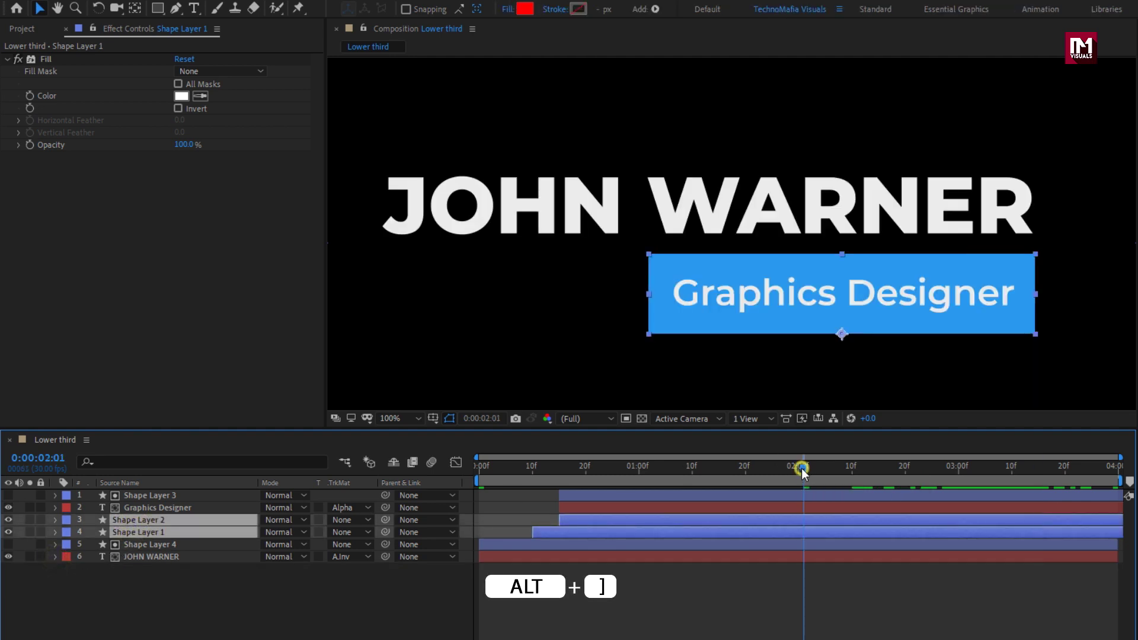
left_click_drag(802, 468, 957, 468)
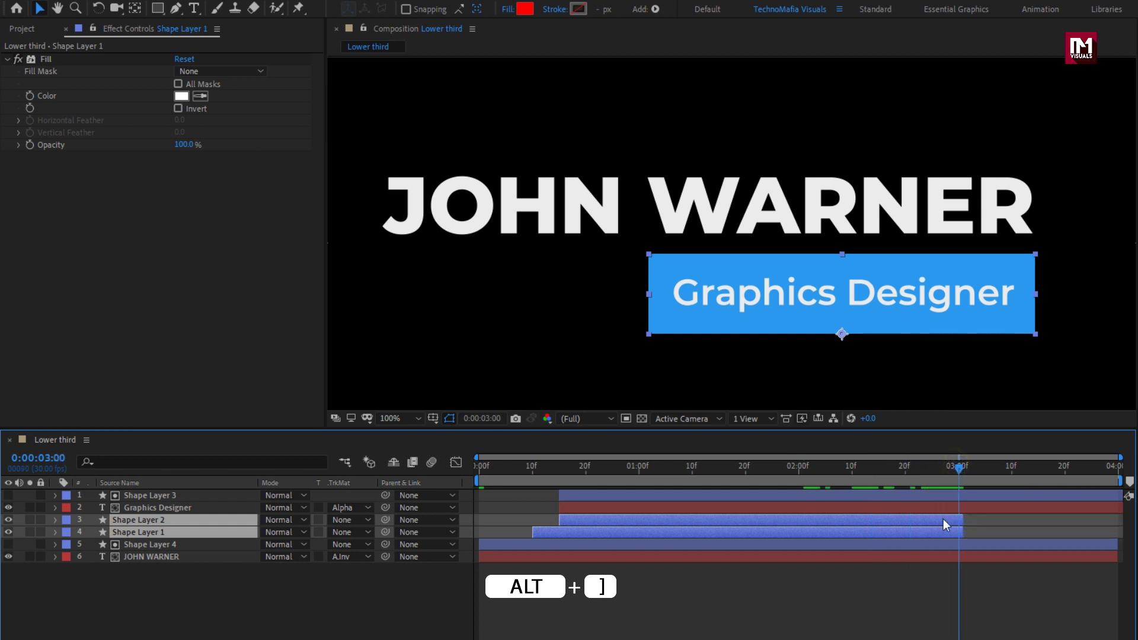
left_click(315, 603)
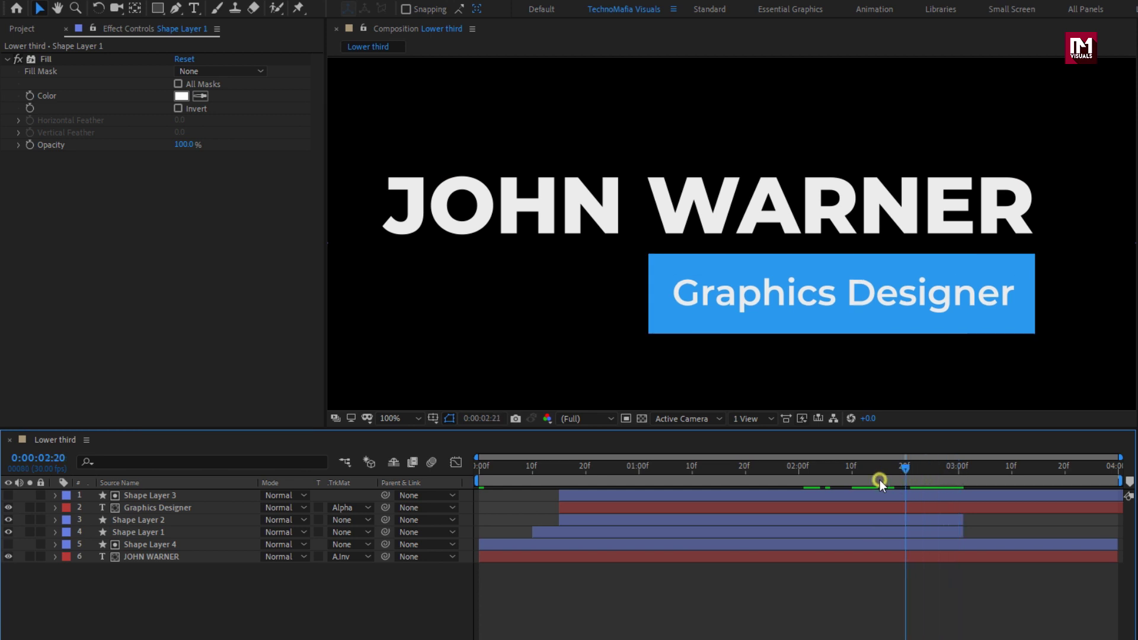
mouse_move(908, 478)
left_mouse_down()
mouse_move(1002, 478)
mouse_move(908, 481)
left_mouse_up()
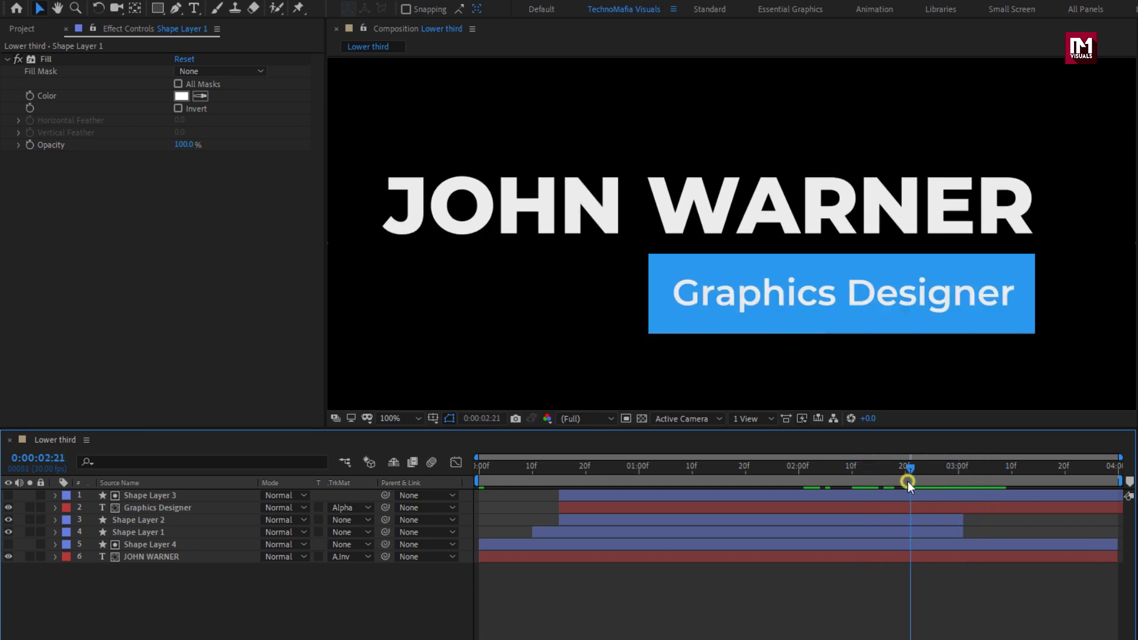
key("ctrl+d")
Step: Duplicate Shape Layer 2, clear the copy's Scale keyframes, and make it start at 3:00
left_click(154, 525)
key("ctrl+d")
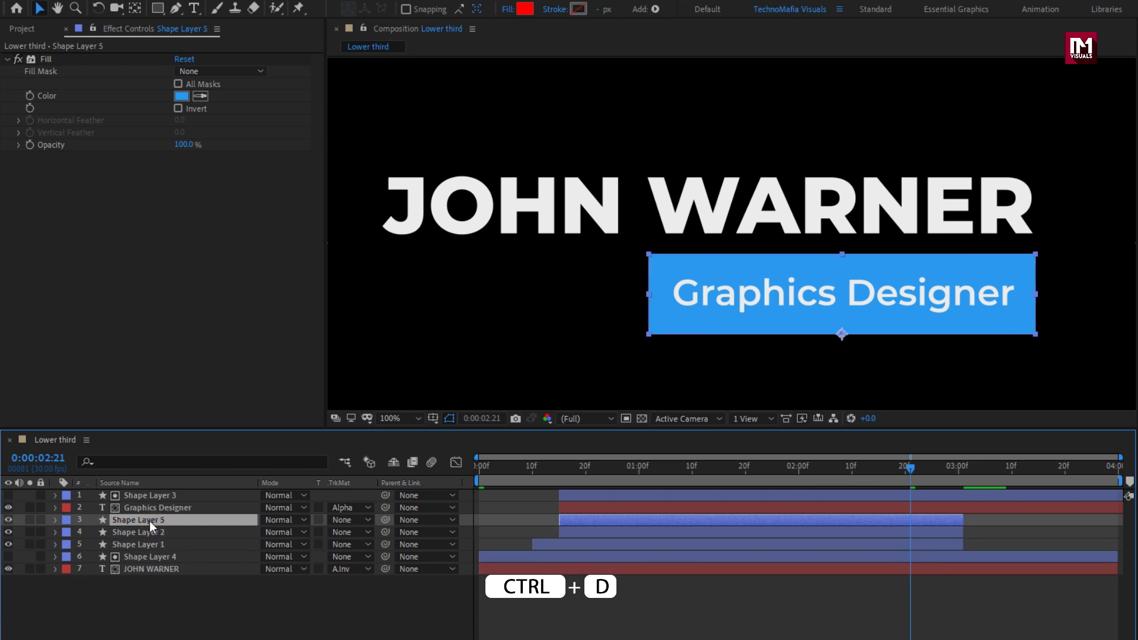
key("s")
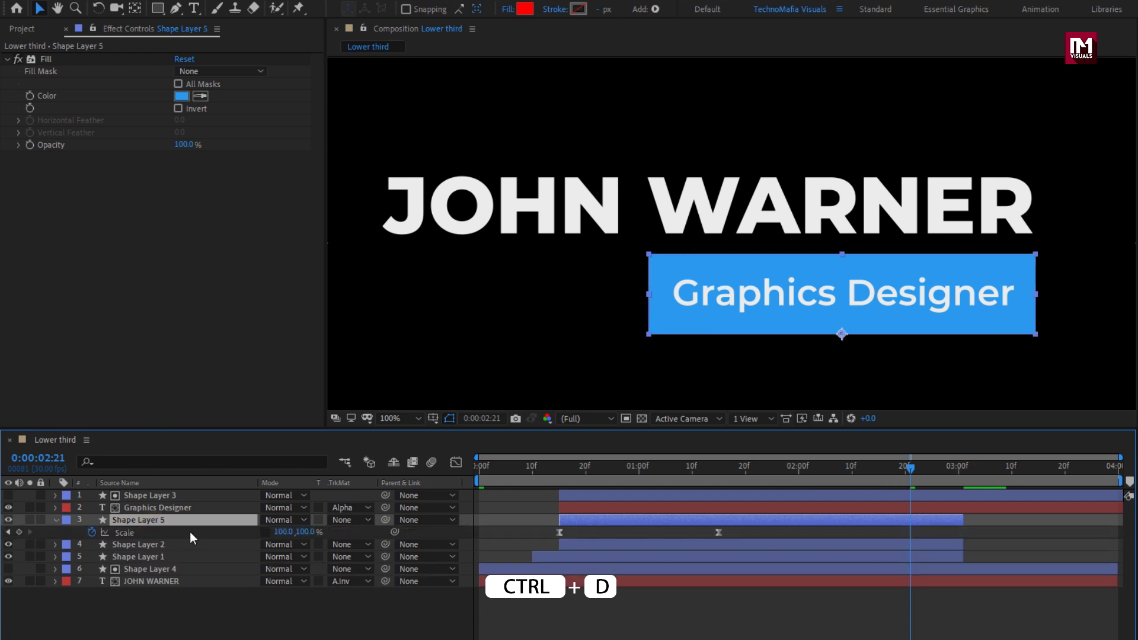
left_click(91, 532)
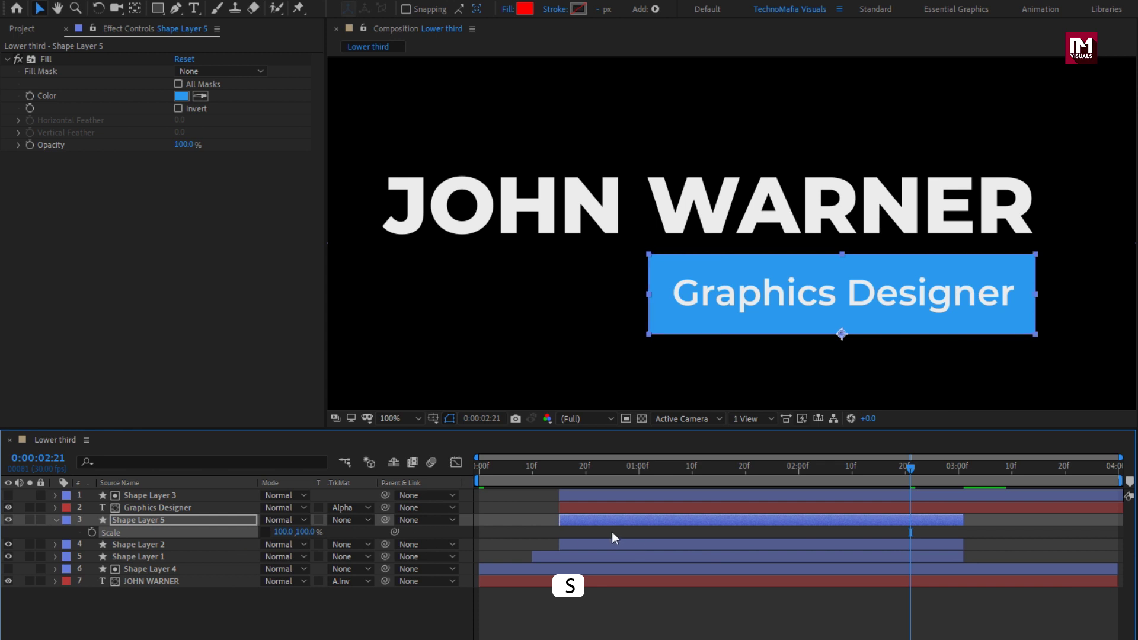
left_click_drag(578, 524, 966, 468)
left_click(966, 468)
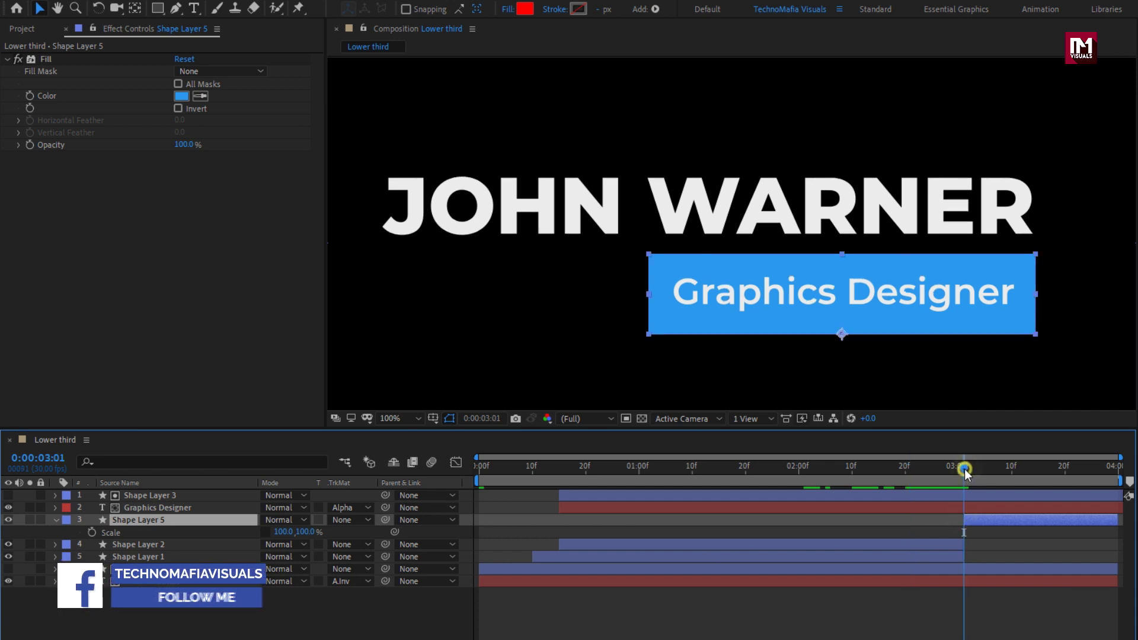
left_click(960, 518)
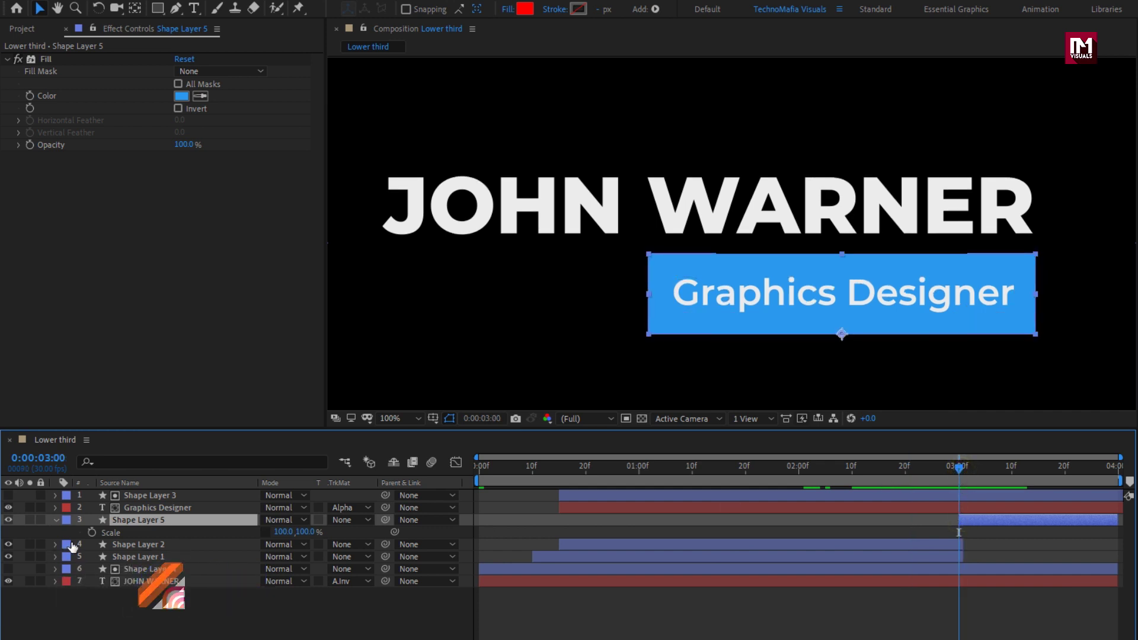
Step: Keyframe the copy's Scale at 100,100% at 3:00 and 100,0% at 3:20
left_click(92, 531)
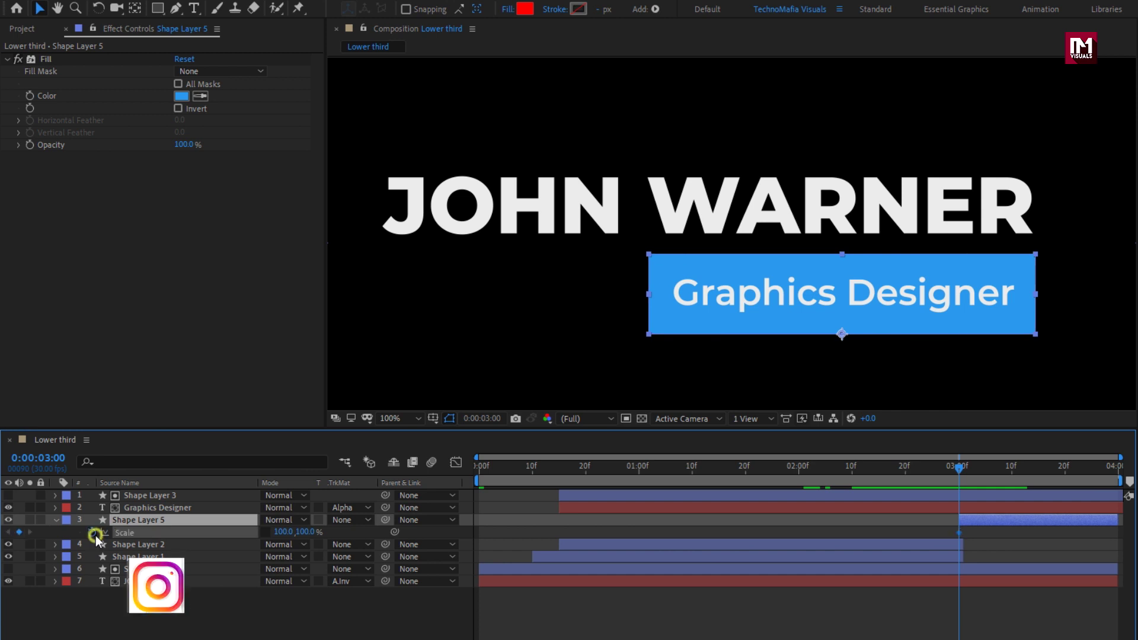
left_click(1063, 473)
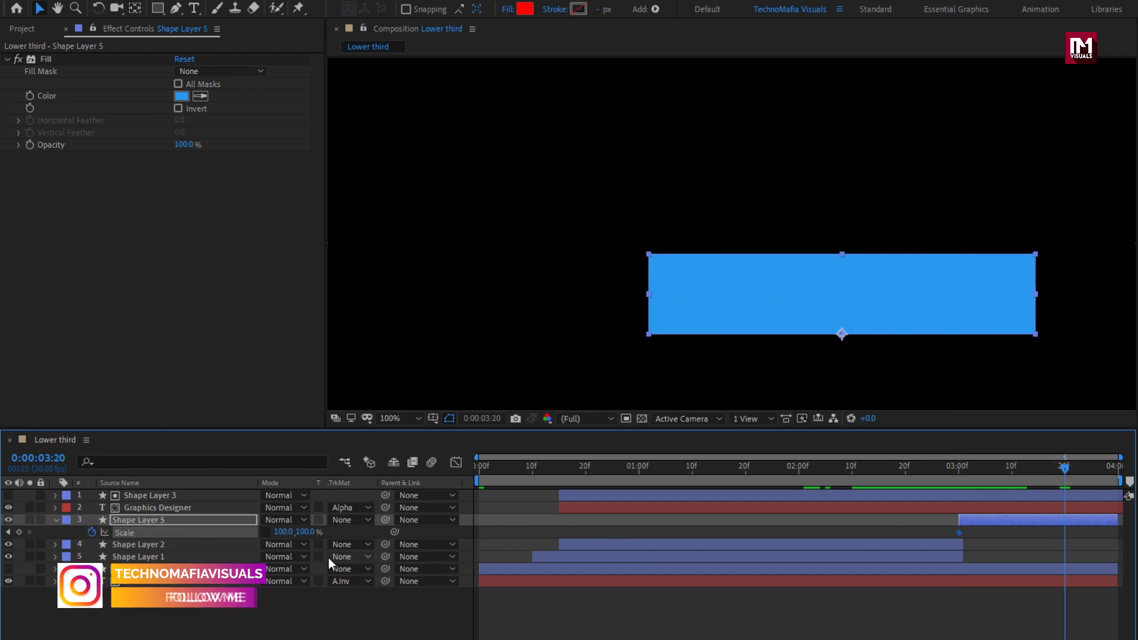
left_click(300, 531)
type("0")
key("Return")
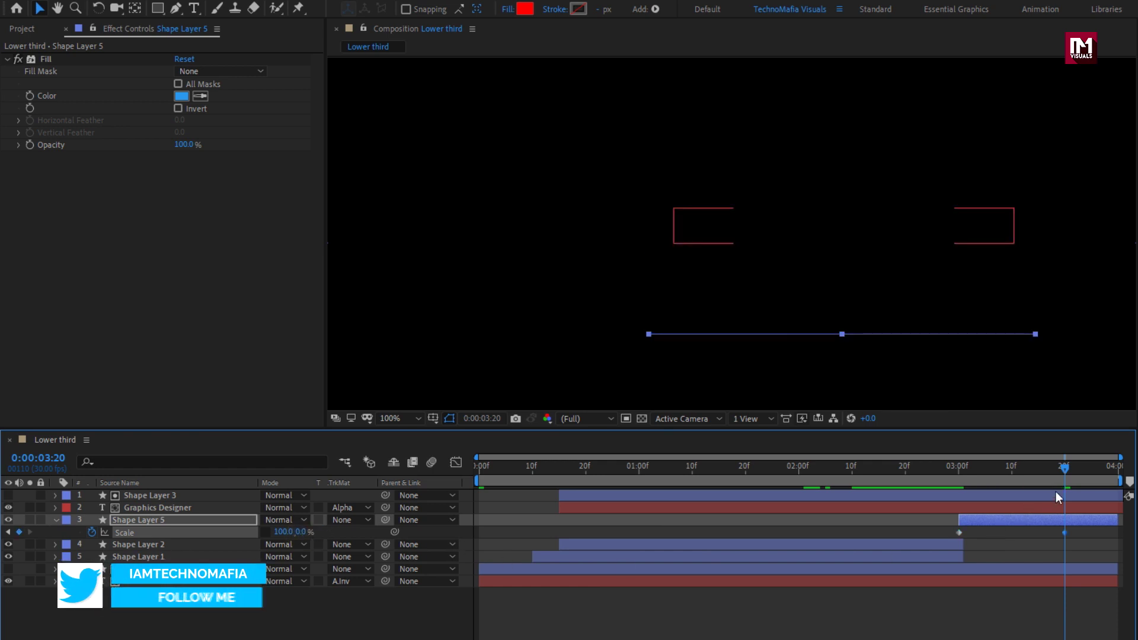
left_click_drag(1064, 468, 957, 482)
Step: Move Shape Layer 5's anchor point to the blue box's top centre using the Pan Behind tool
key("y")
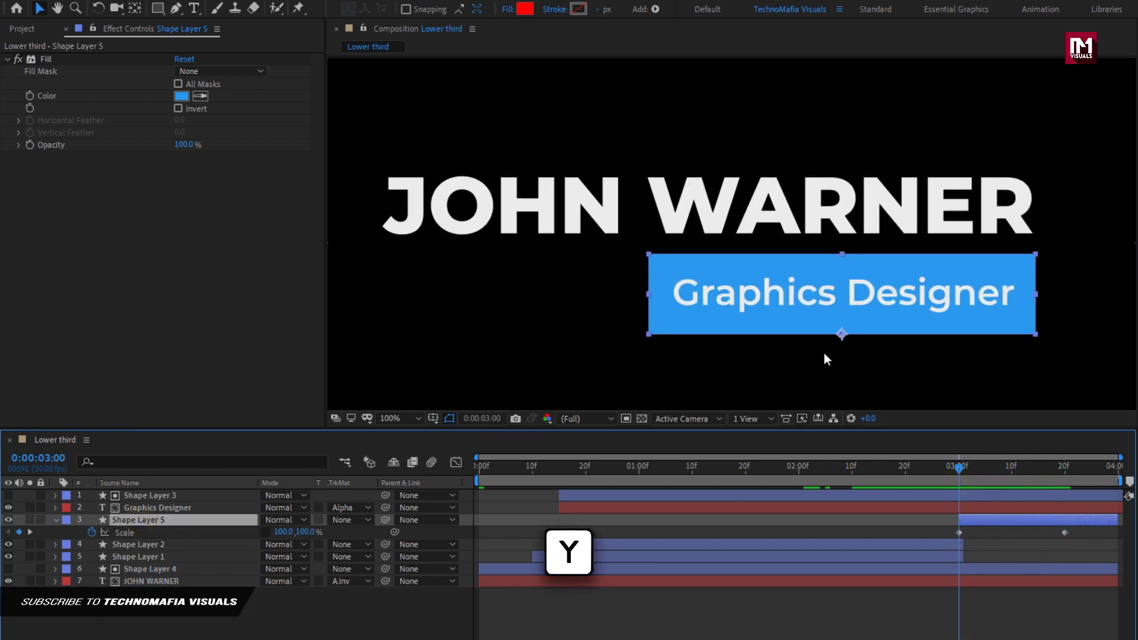
left_click(841, 334)
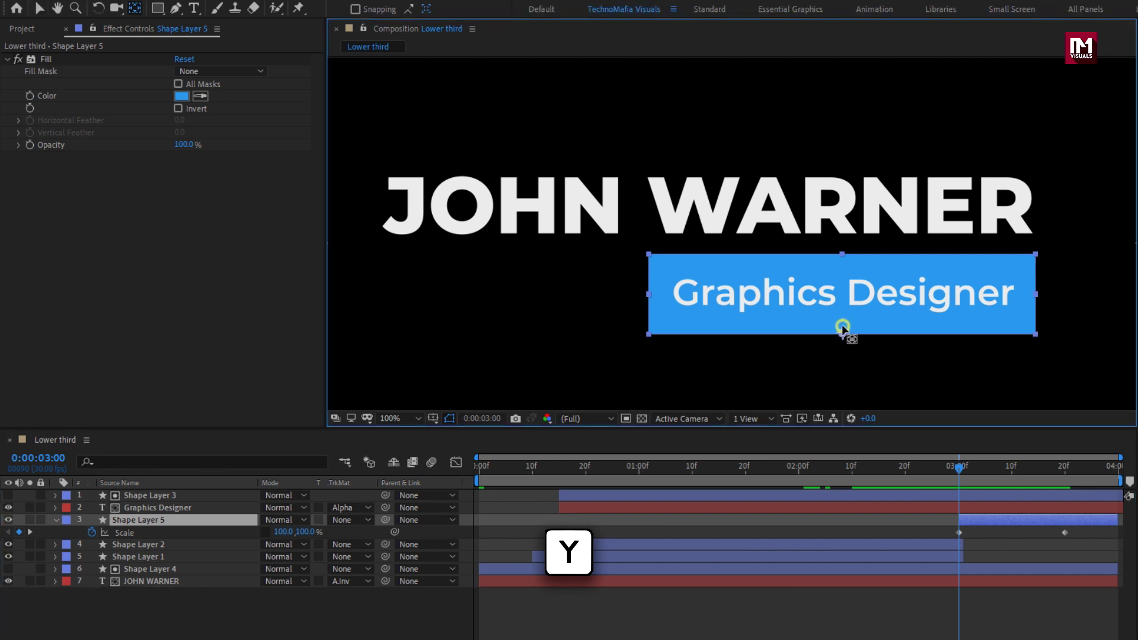
left_click_drag(841, 333, 844, 283)
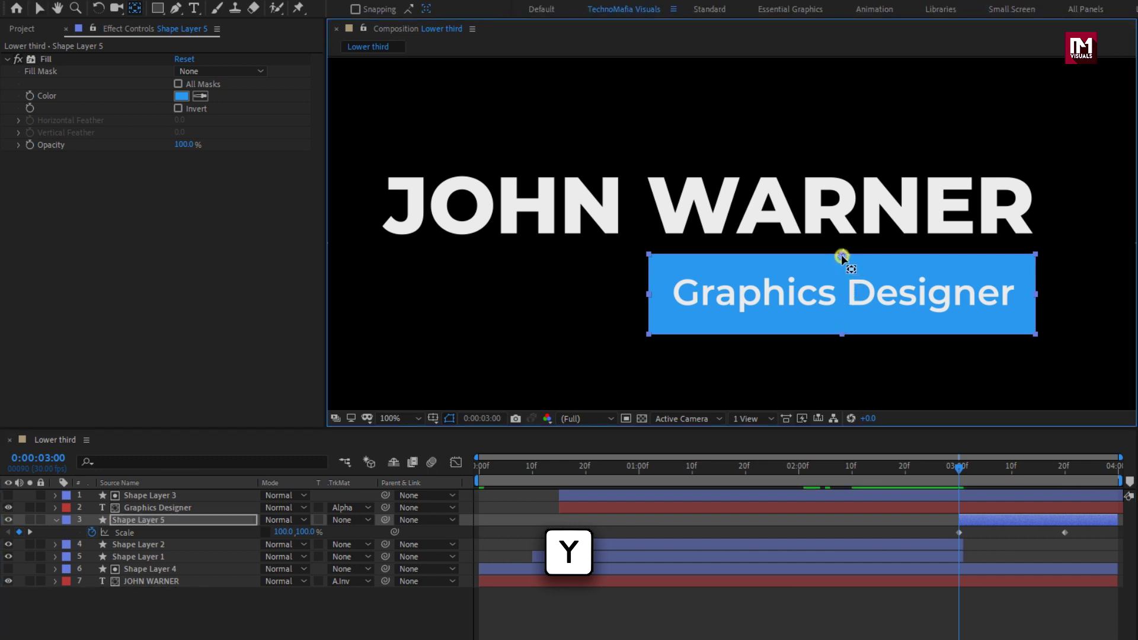
key("ctrl+z")
left_click(842, 257)
key("v")
mouse_move(959, 472)
left_mouse_down()
mouse_move(1041, 469)
mouse_move(914, 465)
mouse_move(1054, 467)
mouse_move(954, 468)
left_mouse_up()
left_click_drag(1075, 531, 948, 542)
Step: Apply Easy Ease to Shape Layer 5's two Scale keyframes
right_click(959, 534)
mouse_move(997, 525)
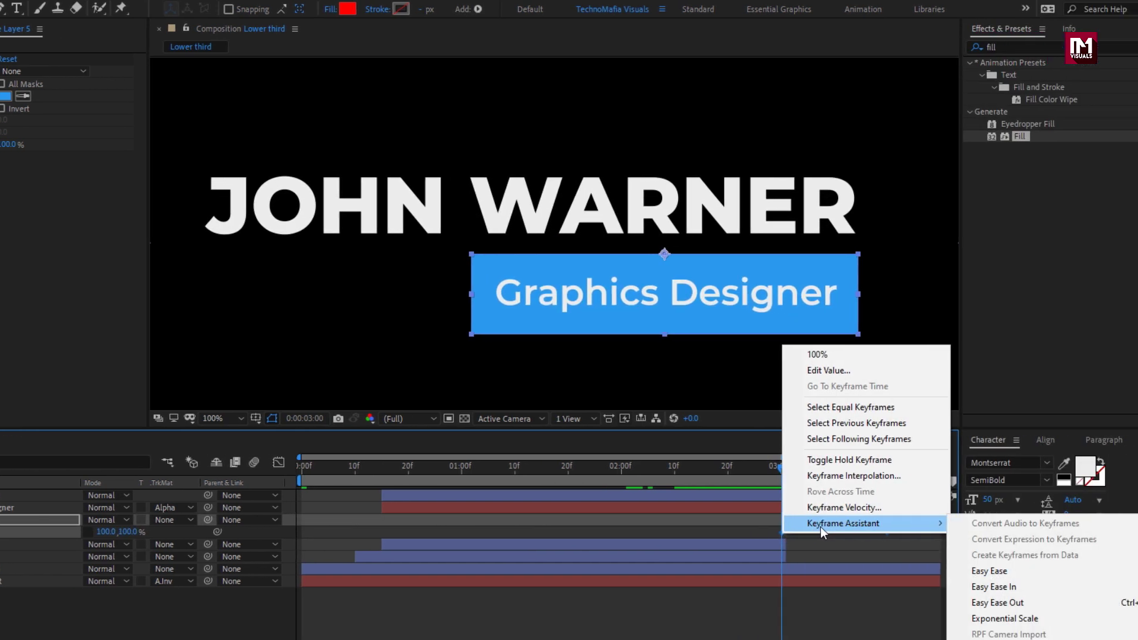
left_click(1137, 571)
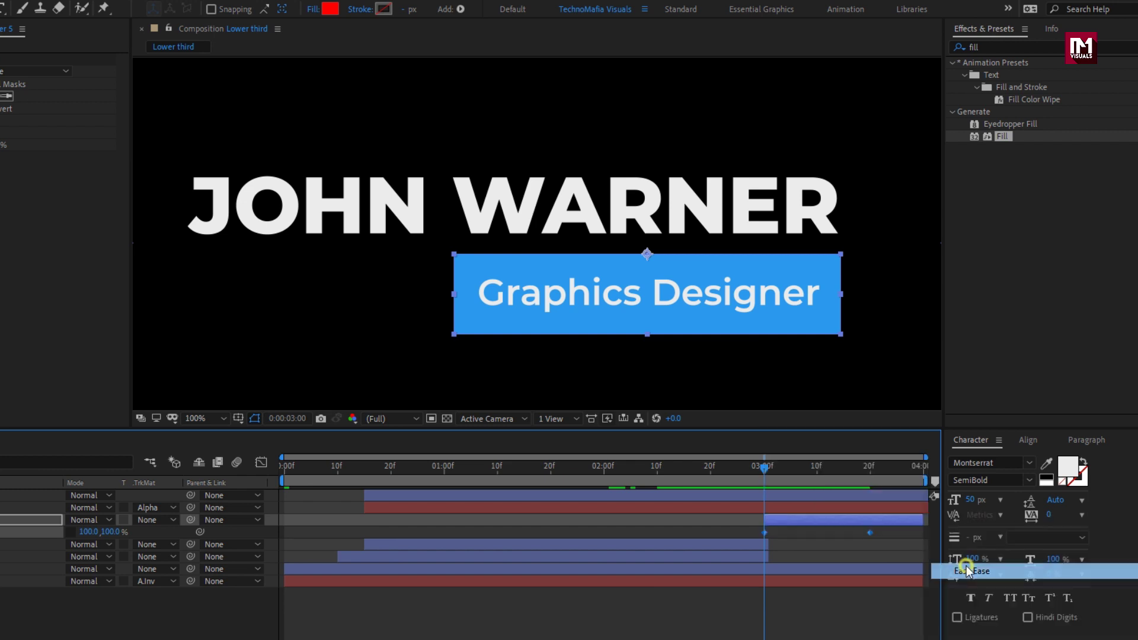
Step: Lengthen the Scale ease influence in the Graph Editor for a sharp mid-move speed peak
left_click(261, 463)
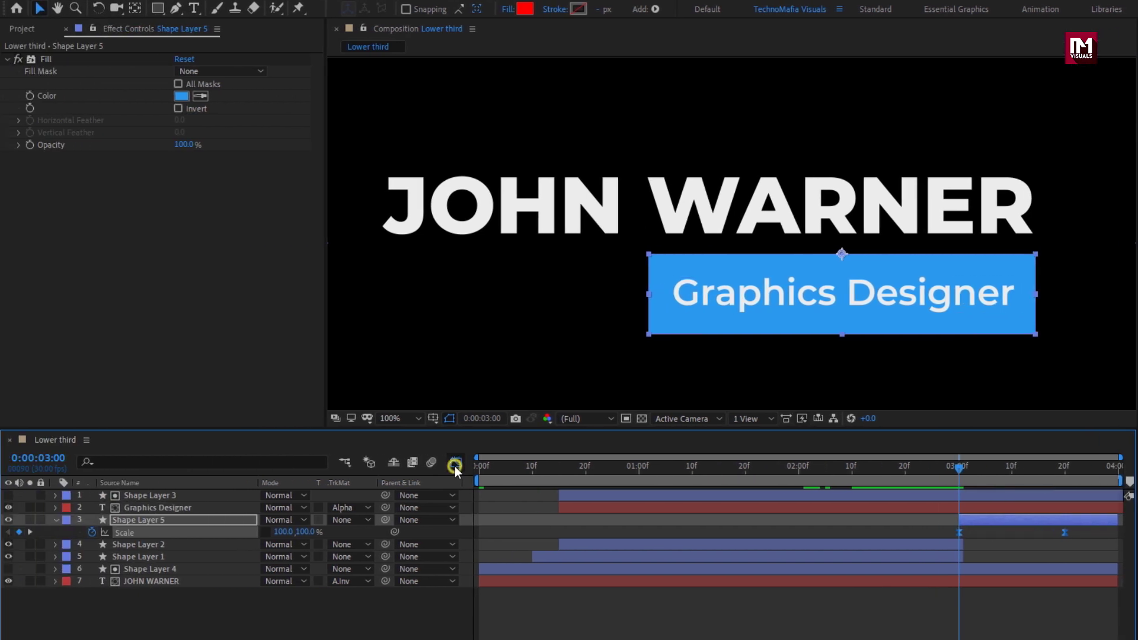
left_click(1065, 503)
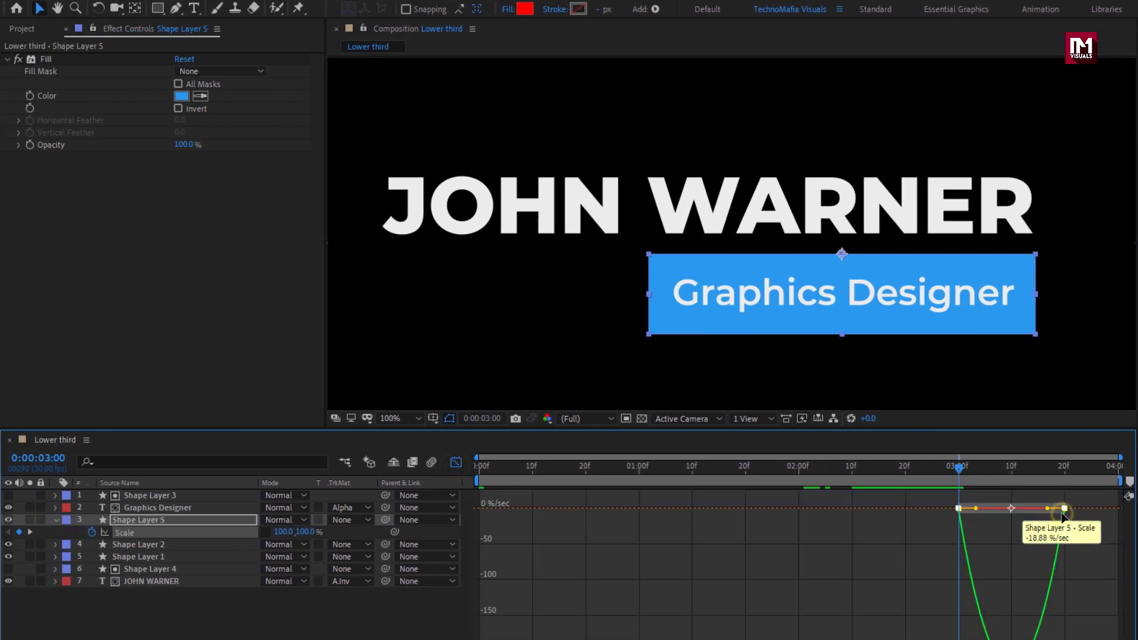
left_click_drag(1045, 508, 995, 506)
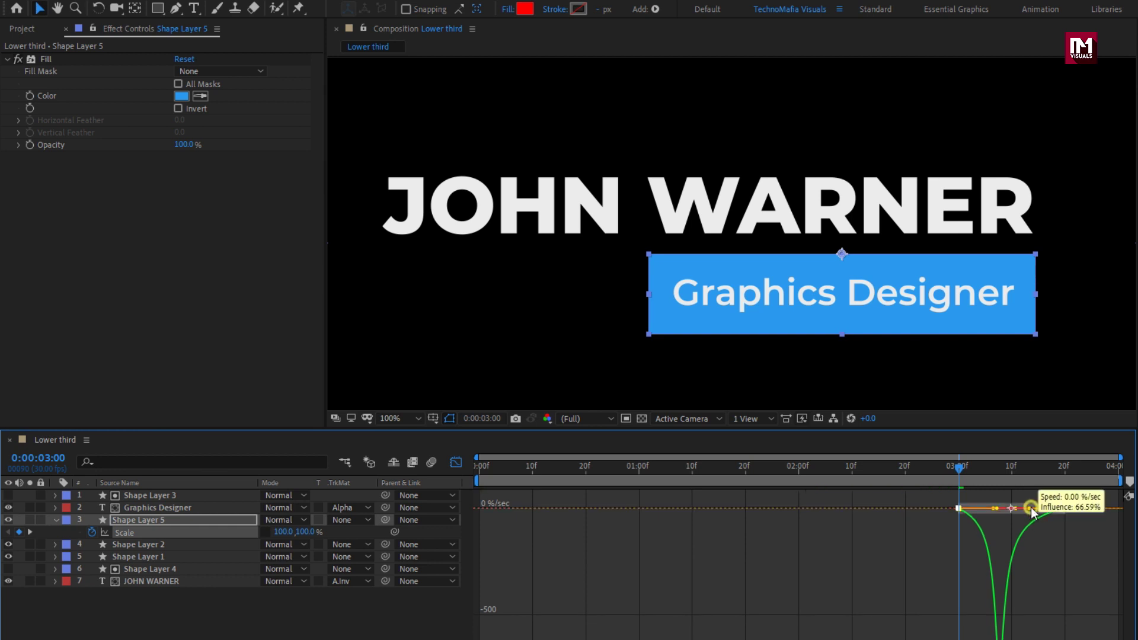
left_click_drag(1027, 507, 1026, 510)
left_click(454, 461)
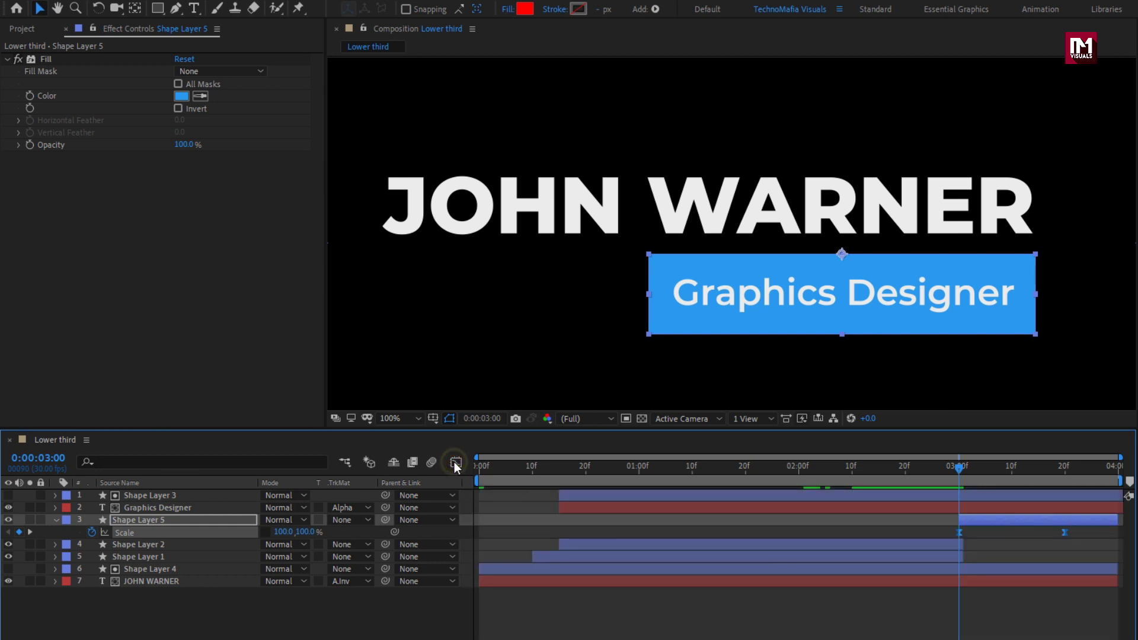
Step: Duplicate Shape Layer 5 as Shape Layer 6, place it below, and start it at 3:05
left_click_drag(955, 475, 996, 475)
key("ctrl+d")
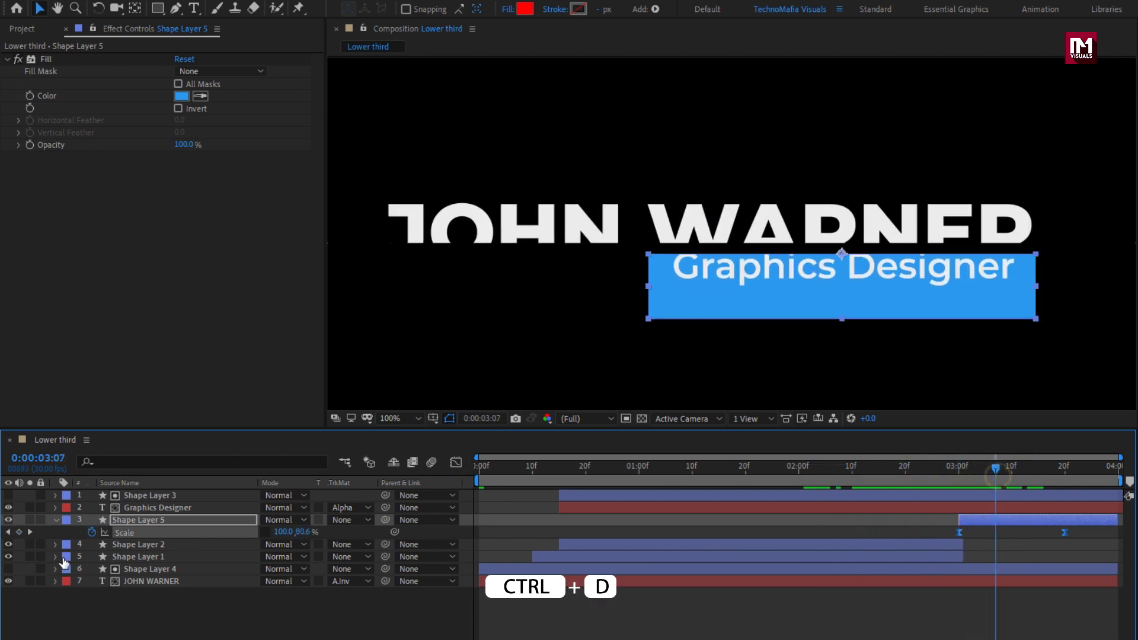
left_click(56, 521)
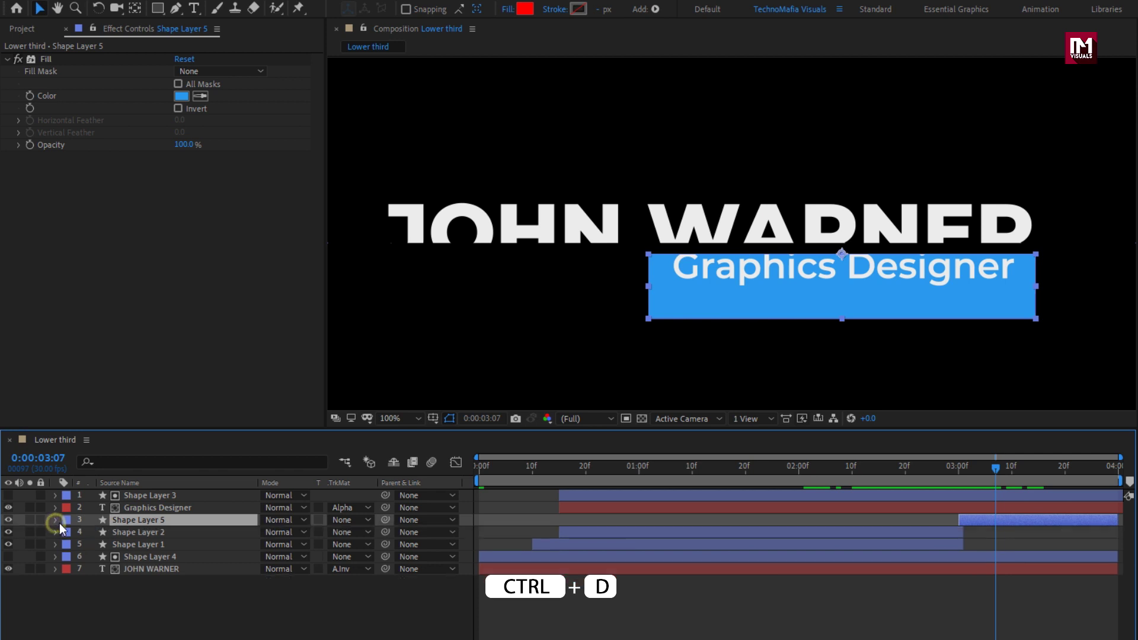
key("ctrl+d")
left_click_drag(118, 520, 147, 537)
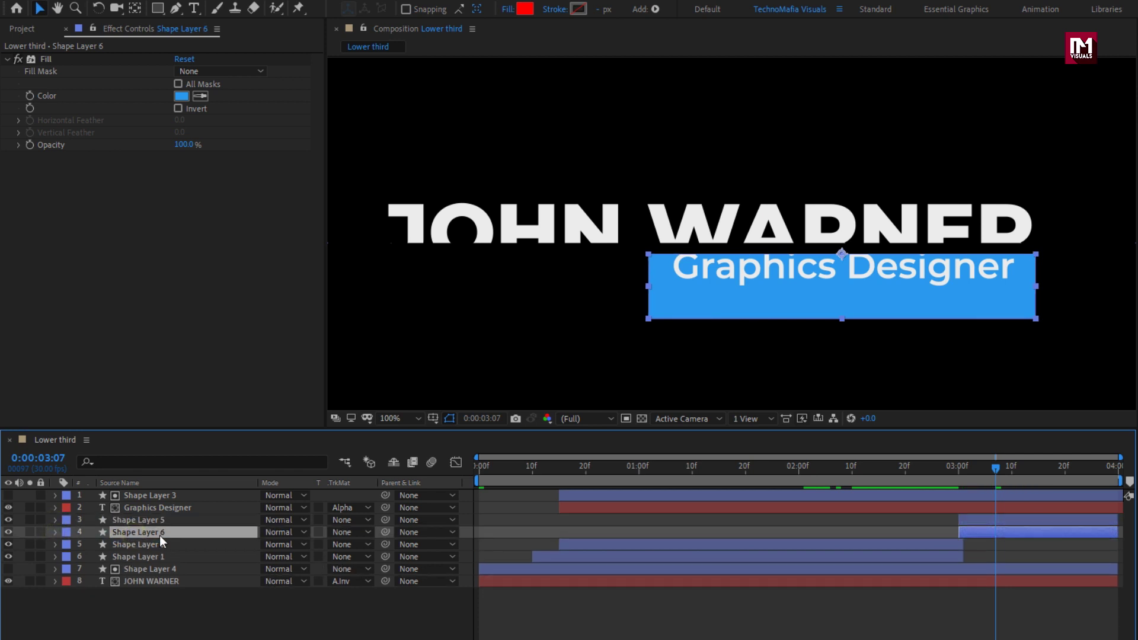
left_click_drag(975, 472, 983, 469)
left_click_drag(972, 532, 996, 529)
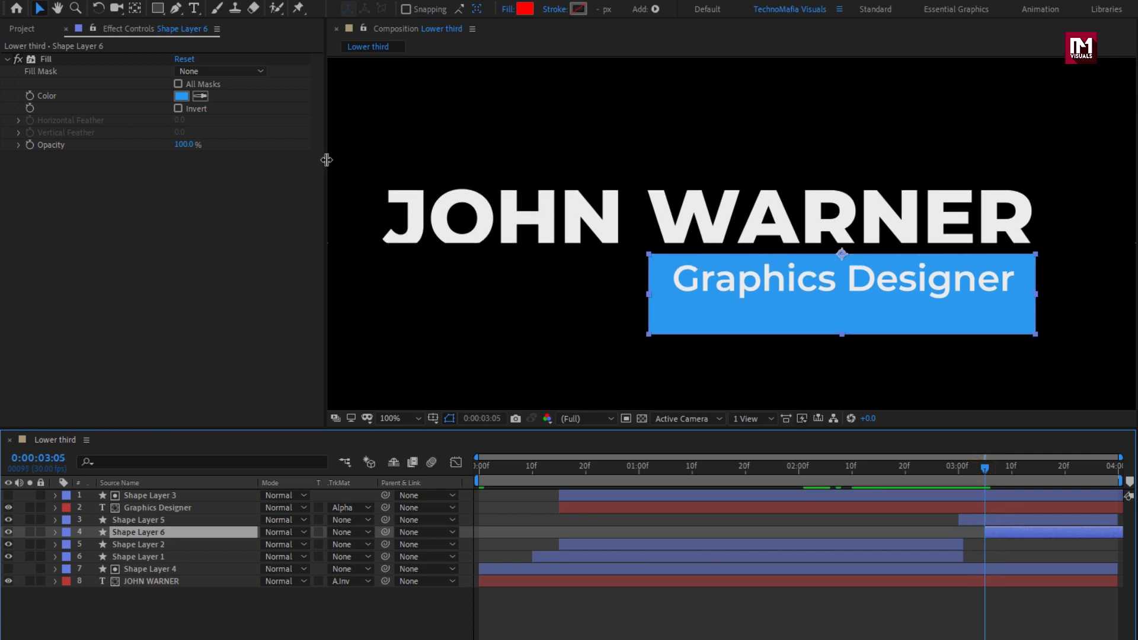
Step: Set Shape Layer 6's fill to pure white (FFFFFF) and scrub the exit back to 0:00:02:11
left_click(181, 96)
left_click_drag(535, 306, 404, 226)
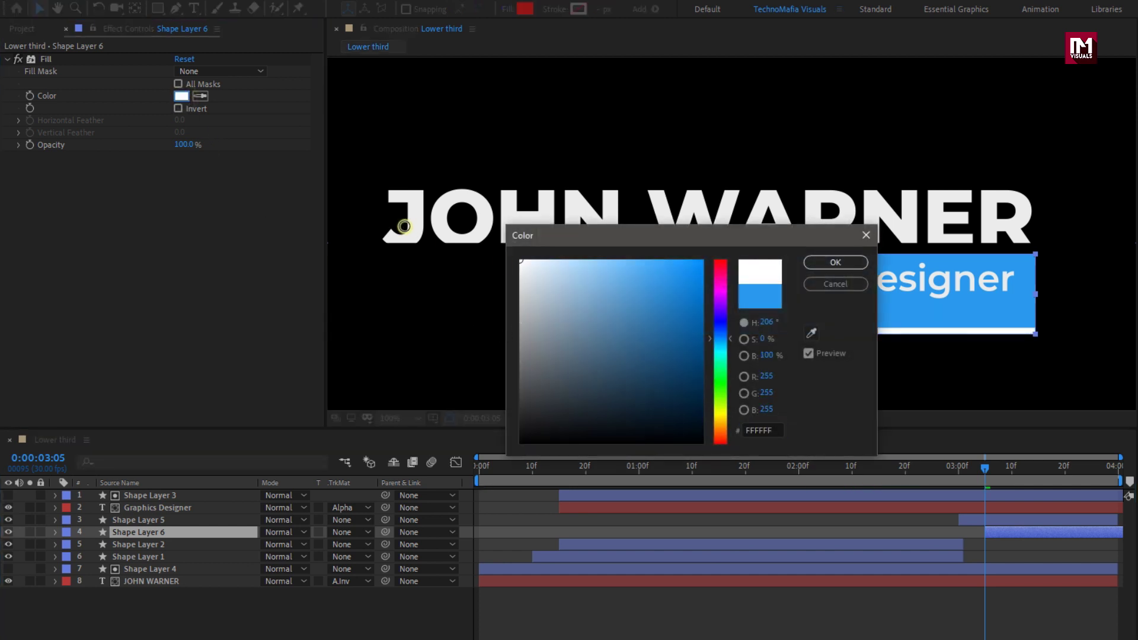
left_click(809, 261)
left_click(913, 469)
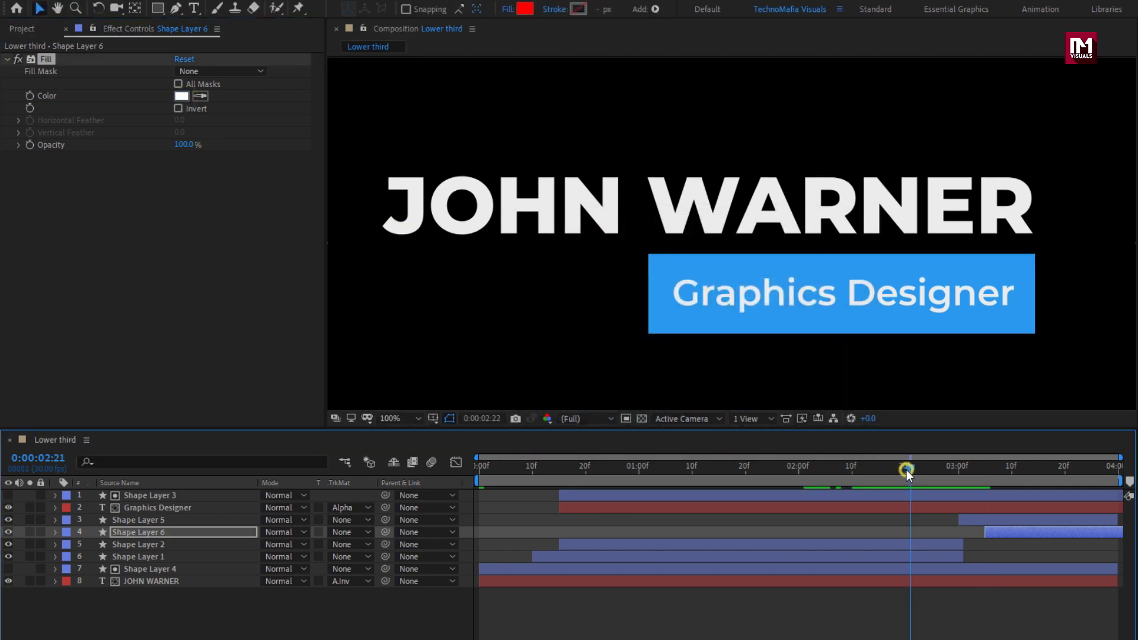
left_click_drag(869, 474, 1027, 467)
left_click_drag(921, 467, 860, 466)
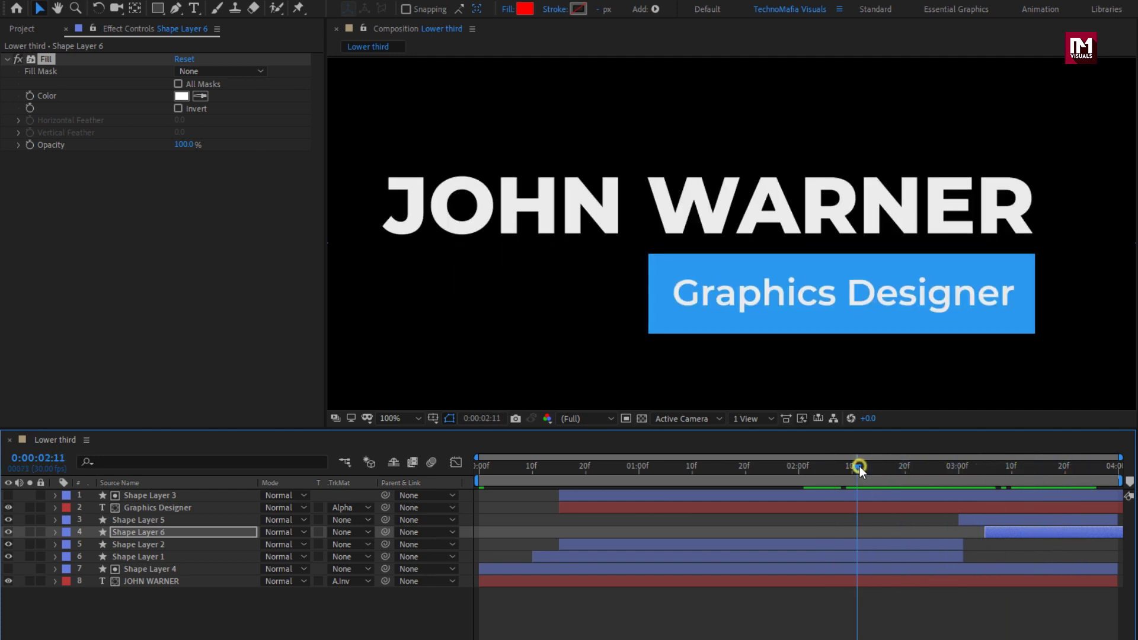
Step: Add a new Null Object layer, Null 1, to the composition
left_click(226, 610)
right_click(226, 610)
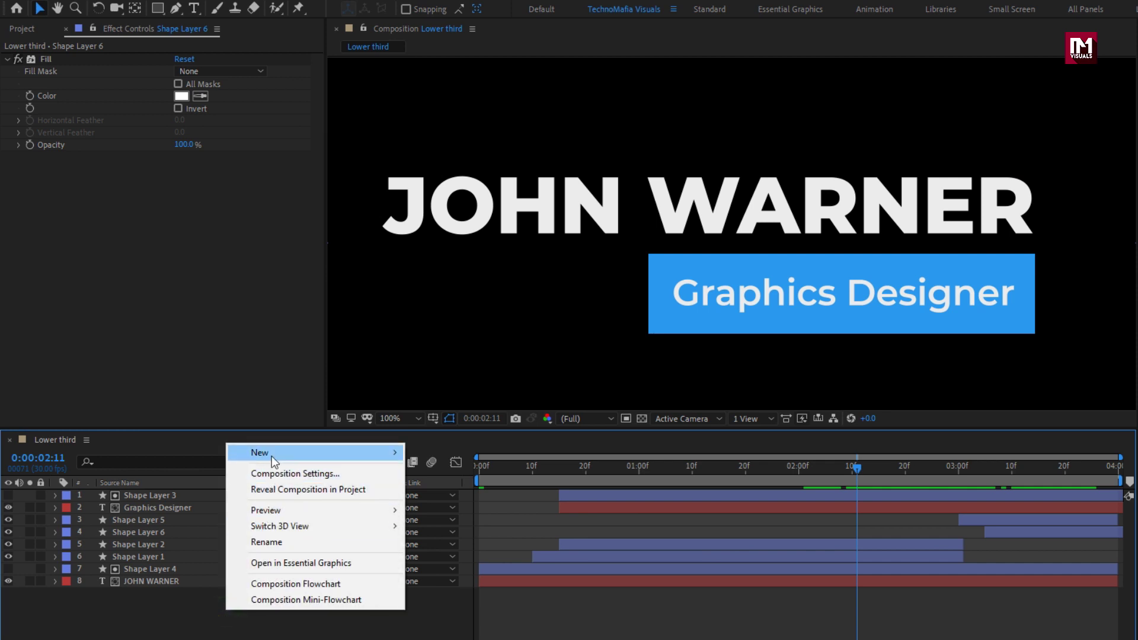
mouse_move(273, 455)
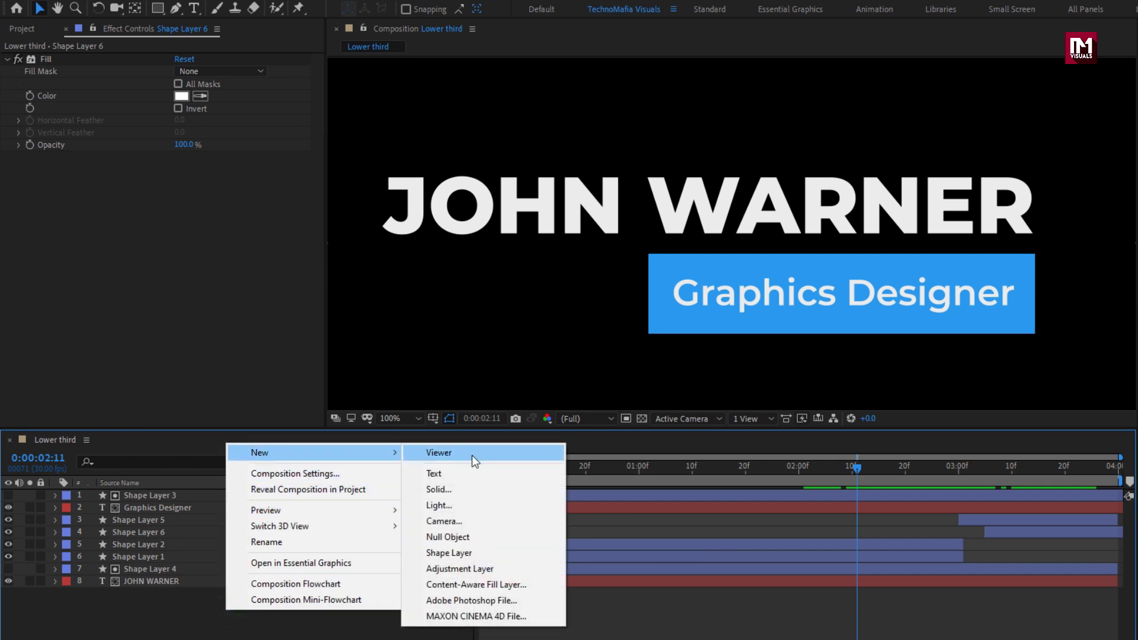
left_click(499, 536)
Step: Parent JOHN WARNER, Graphics Designer and Shape Layers 1–4 to Null 1
left_click(153, 593)
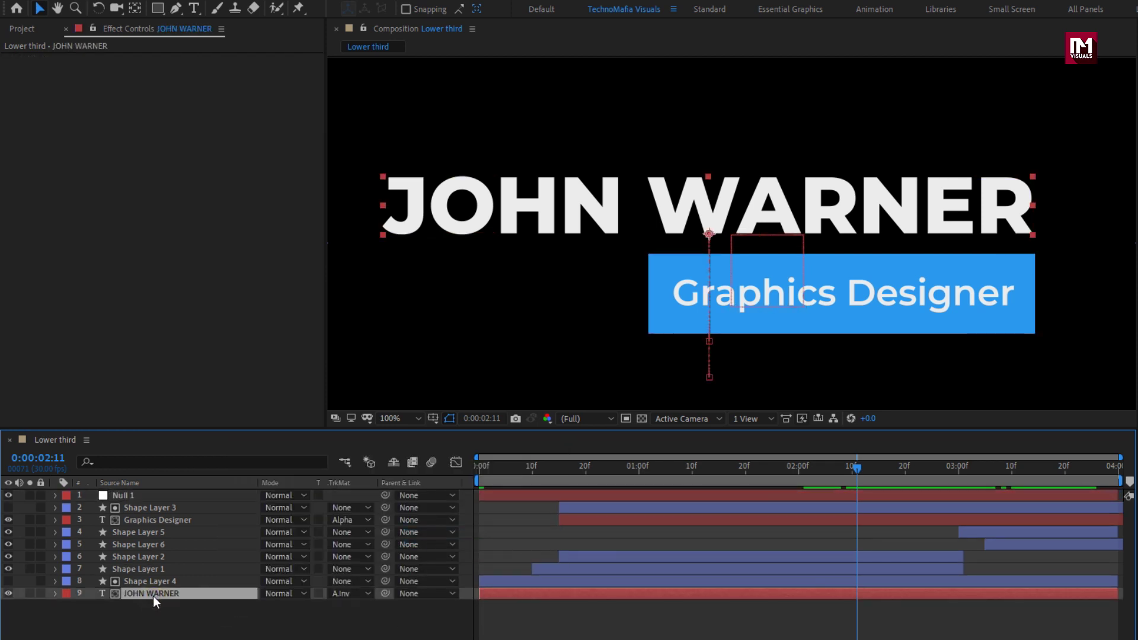
left_click(151, 583, "shift")
left_click(147, 569, "shift")
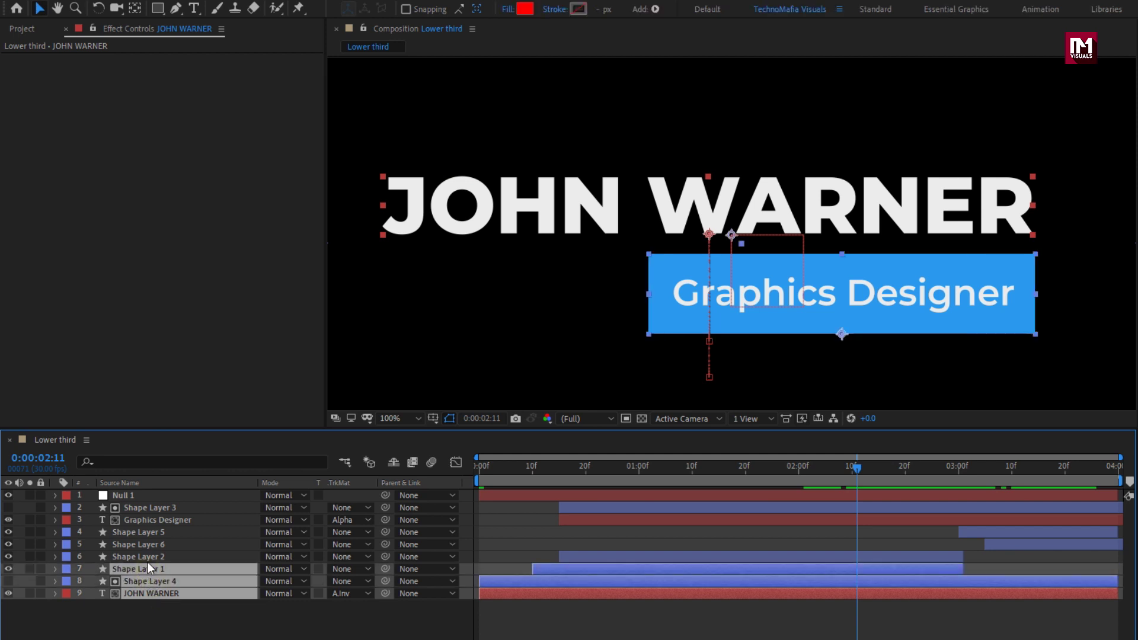
left_click(148, 557, "shift")
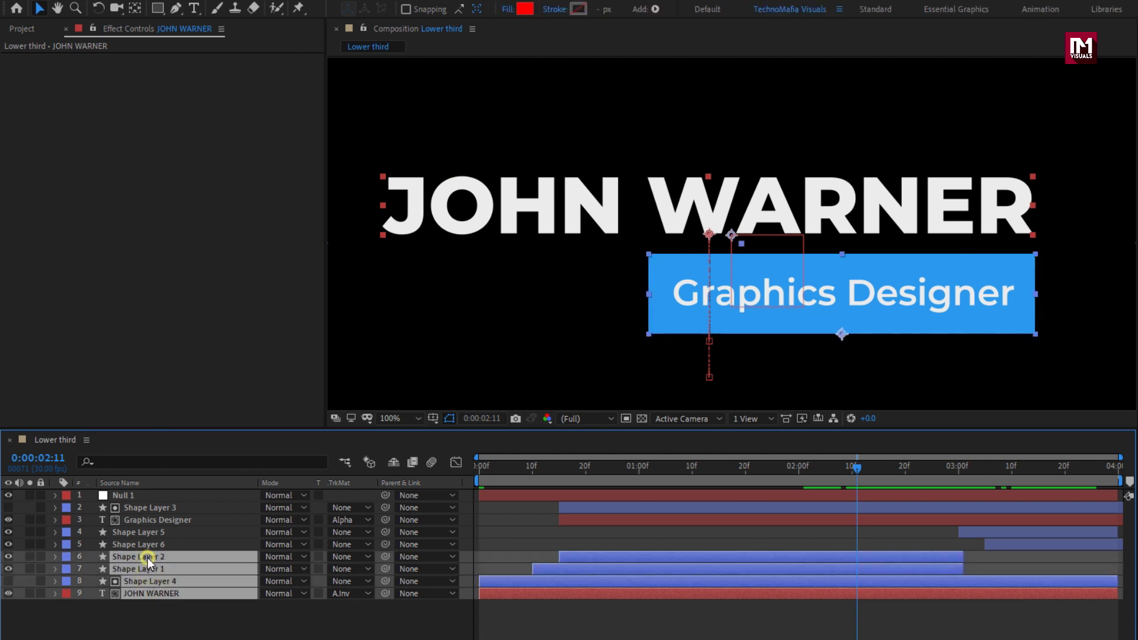
left_click(146, 519, "ctrl")
left_click(145, 509, "ctrl")
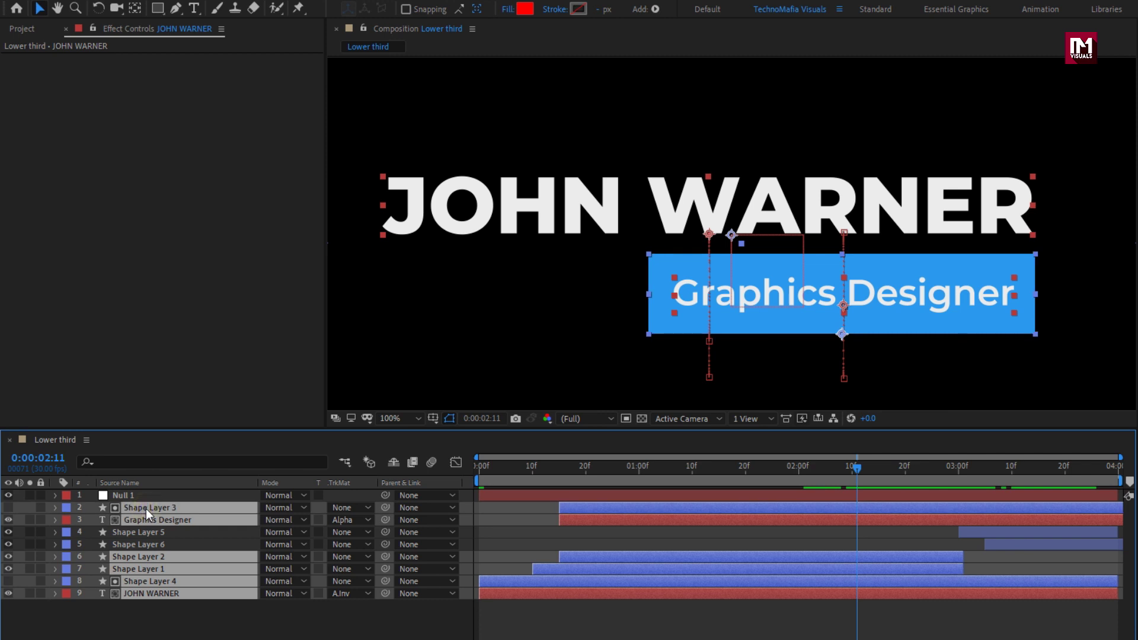
left_click(420, 510)
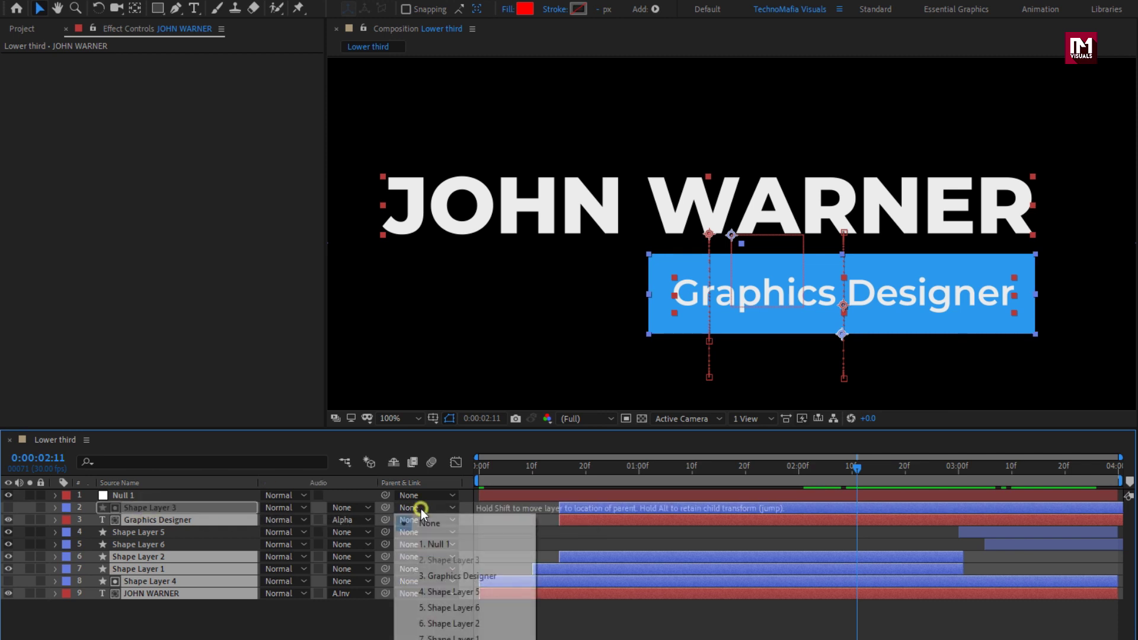
left_click(459, 544)
left_click(133, 495)
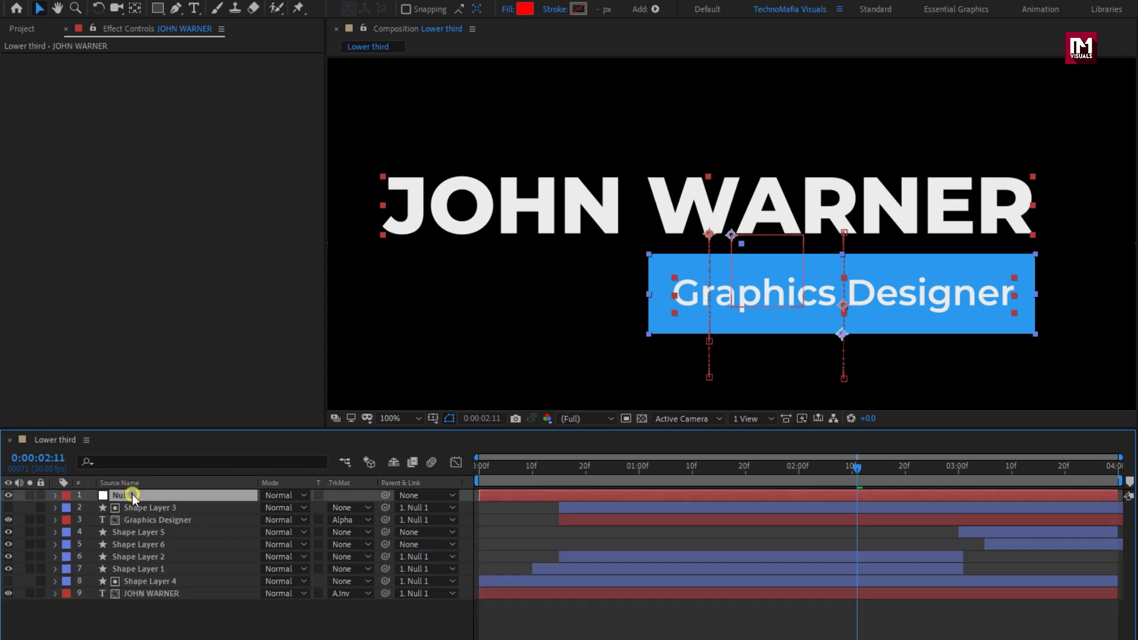
Step: Set a starting Scale keyframe on Null 1 at the one-second mark
key("s")
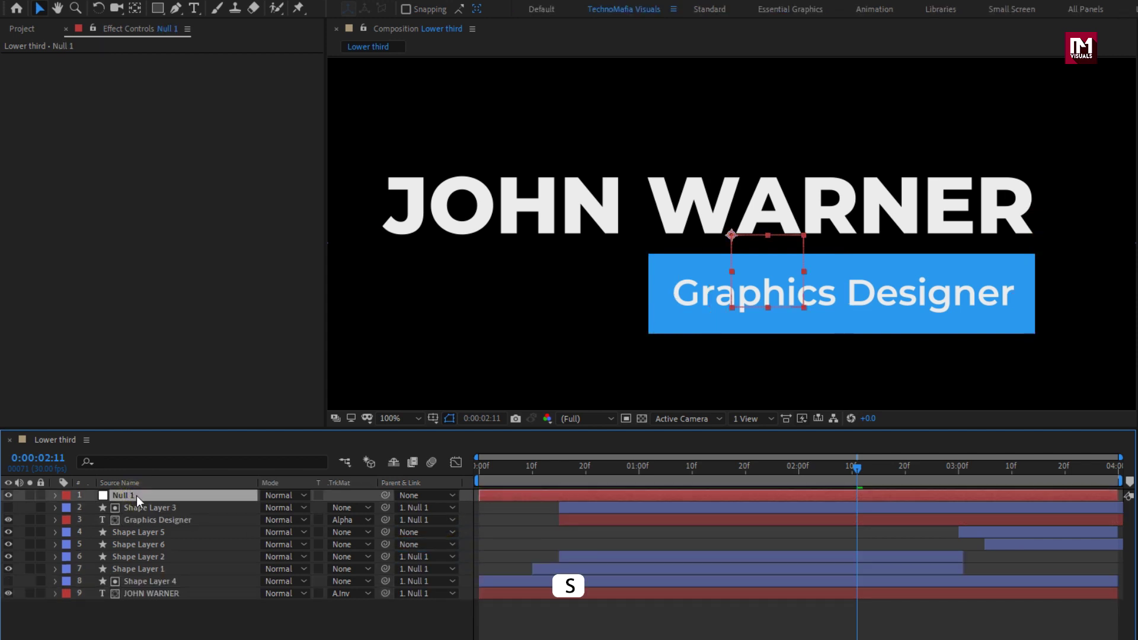
key("s")
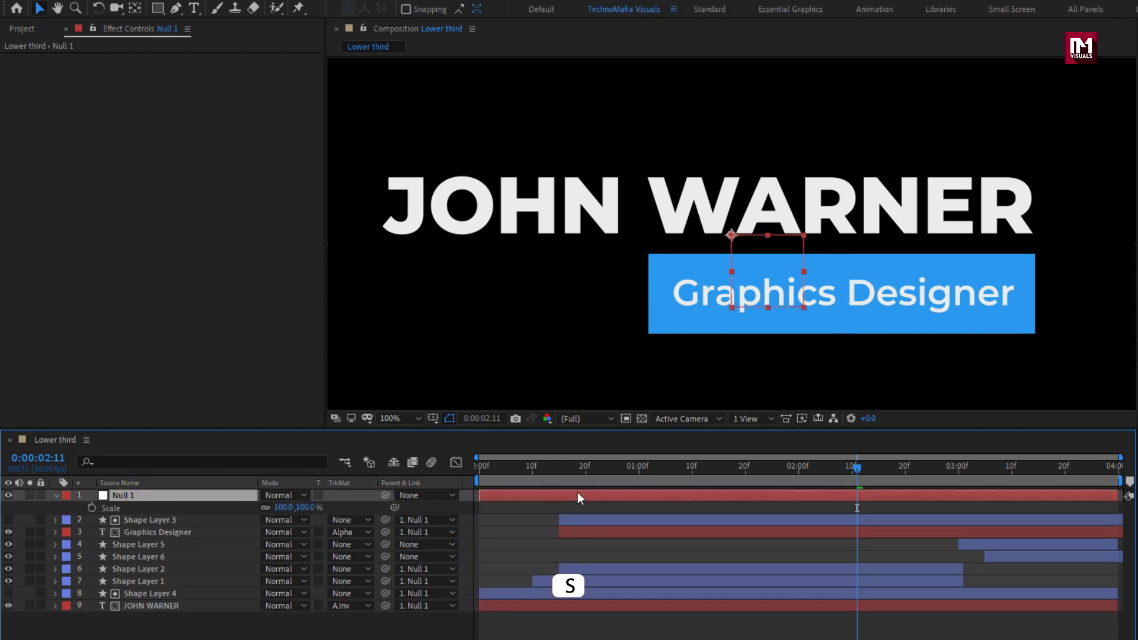
left_click(639, 472)
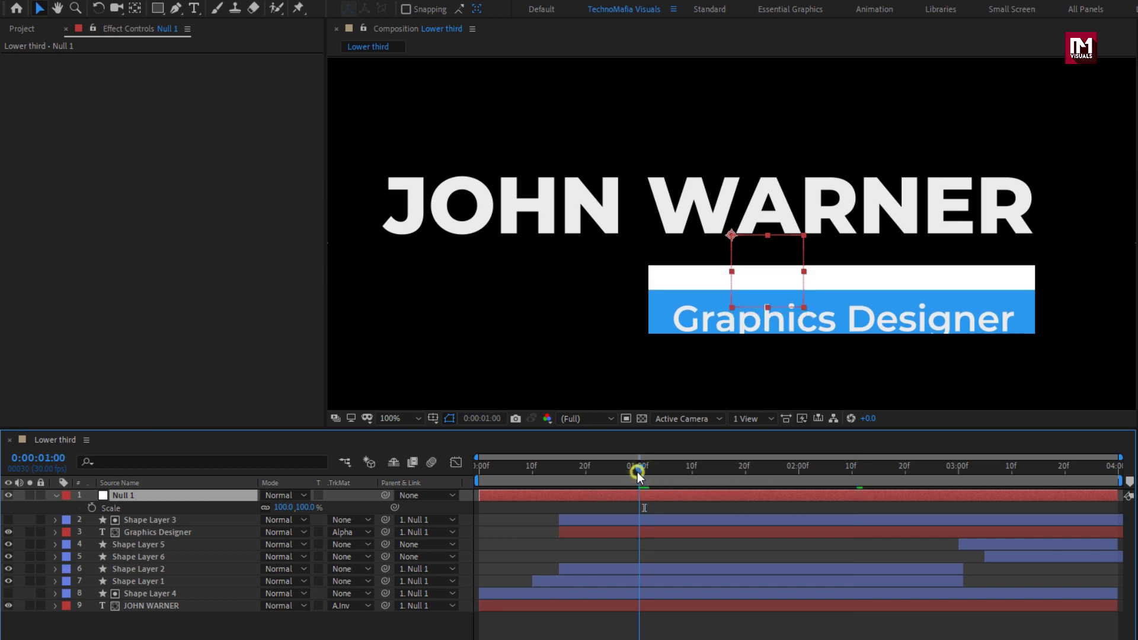
left_click(93, 508)
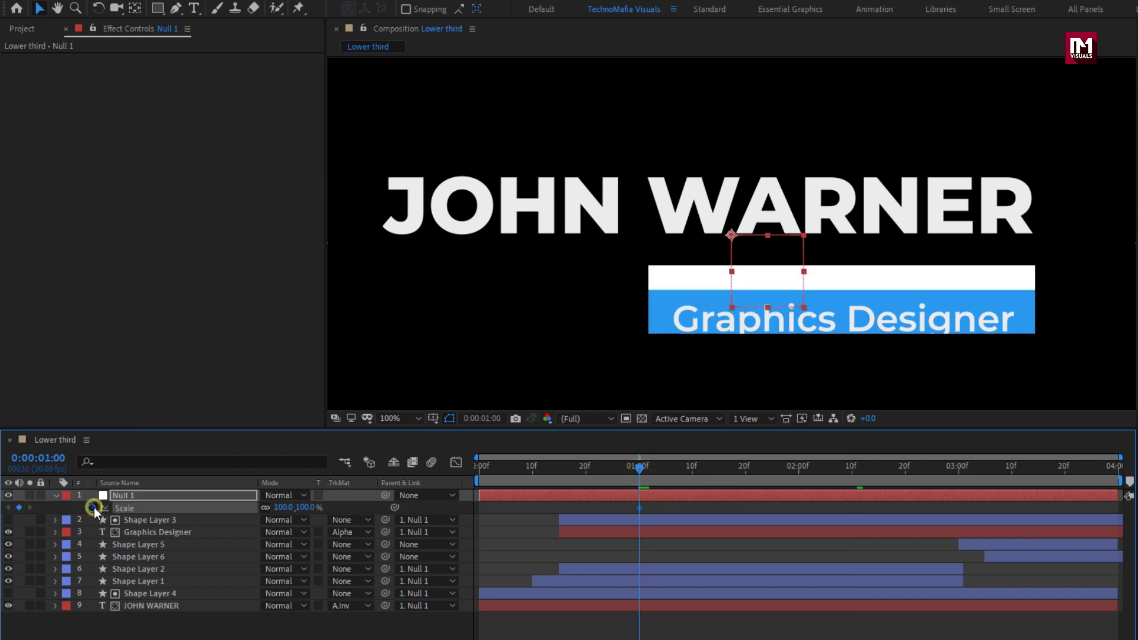
Step: Set Null 1's Scale to 350% at 0:00 and scrub through the scale-in
left_click(474, 471)
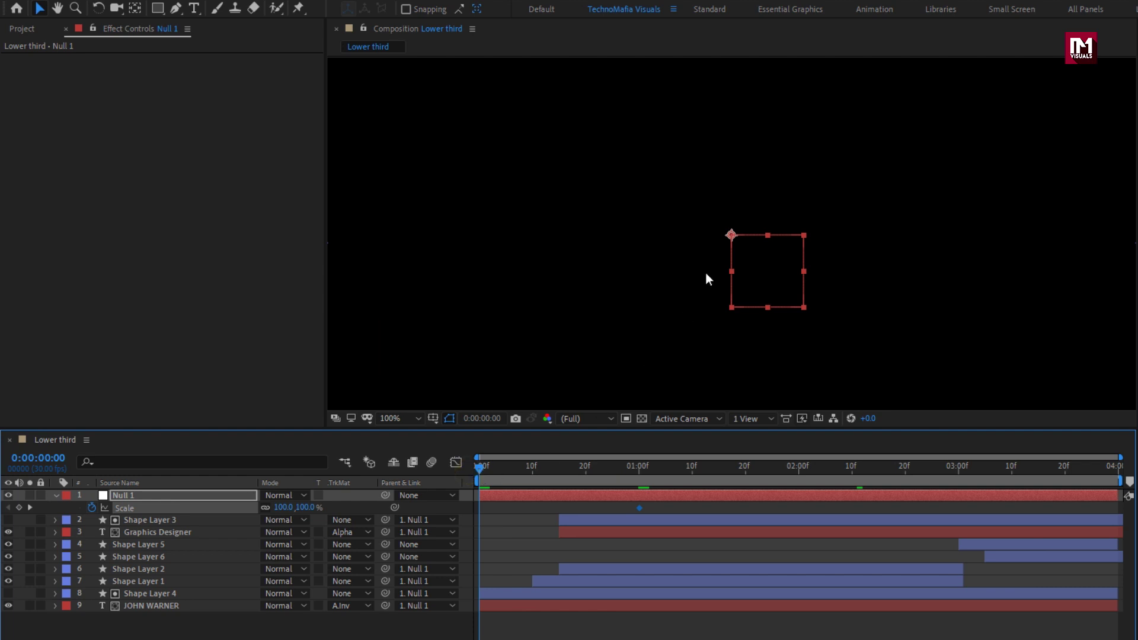
key("comma")
left_click_drag(306, 509, 405, 500)
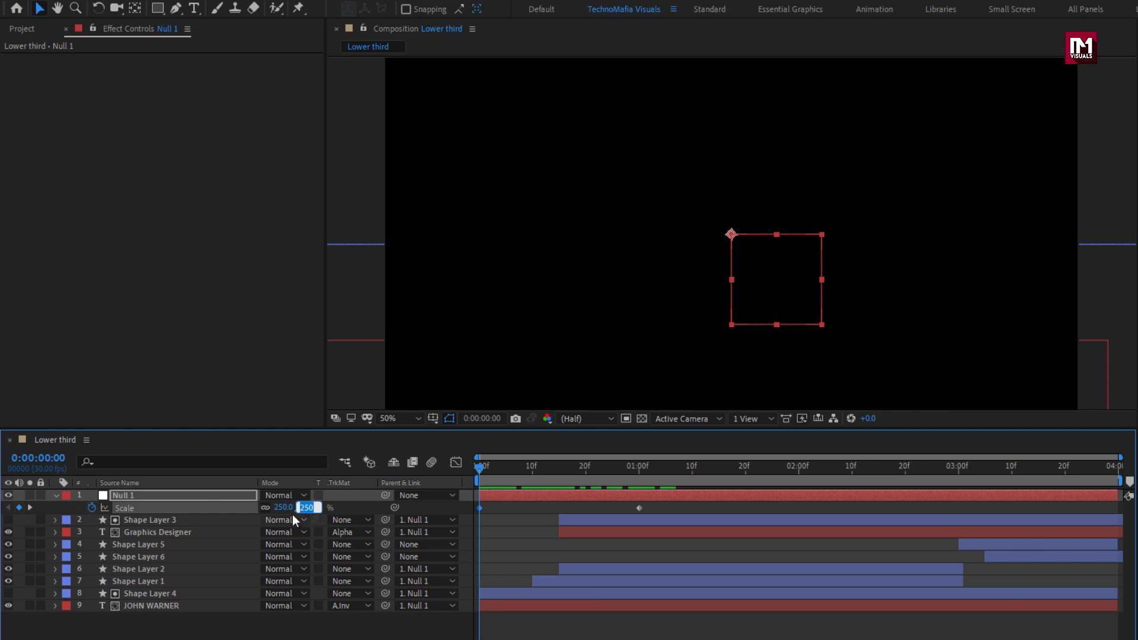
key("Return")
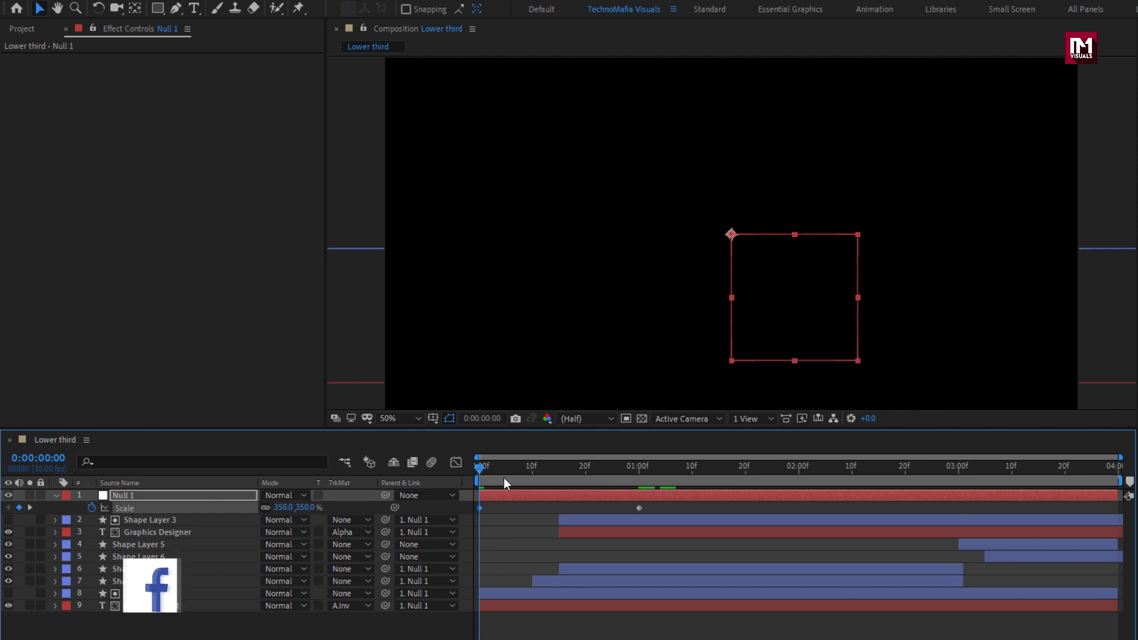
left_click(487, 468)
left_click_drag(493, 468, 671, 450)
left_click_drag(648, 499, 471, 515)
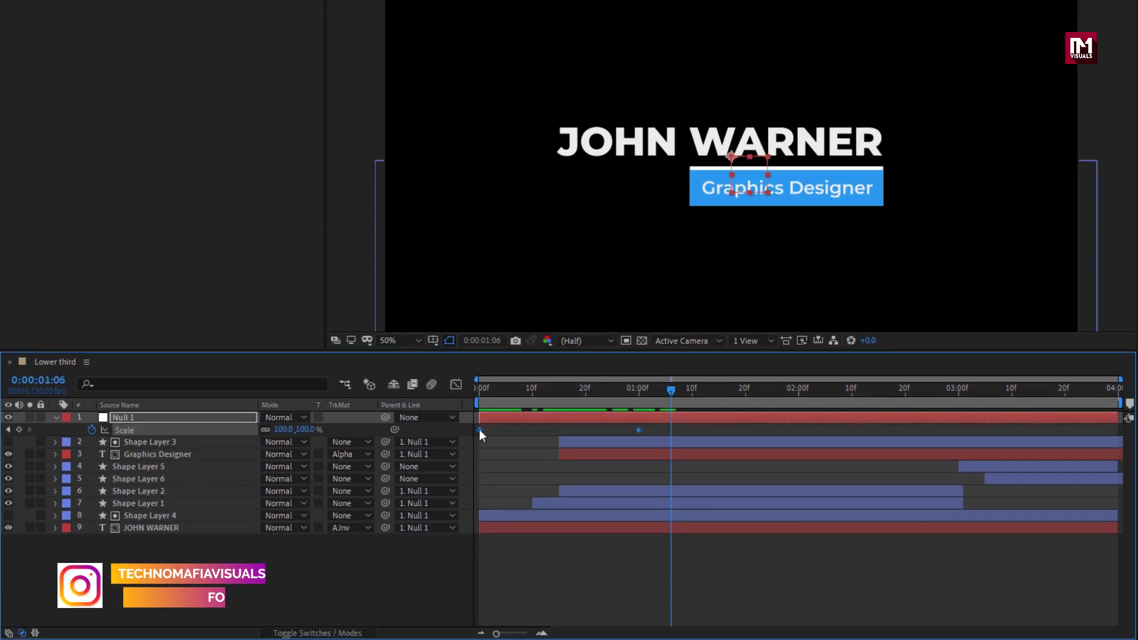
Step: Apply Easy Ease to both of Null 1's Scale keyframes
right_click(479, 429)
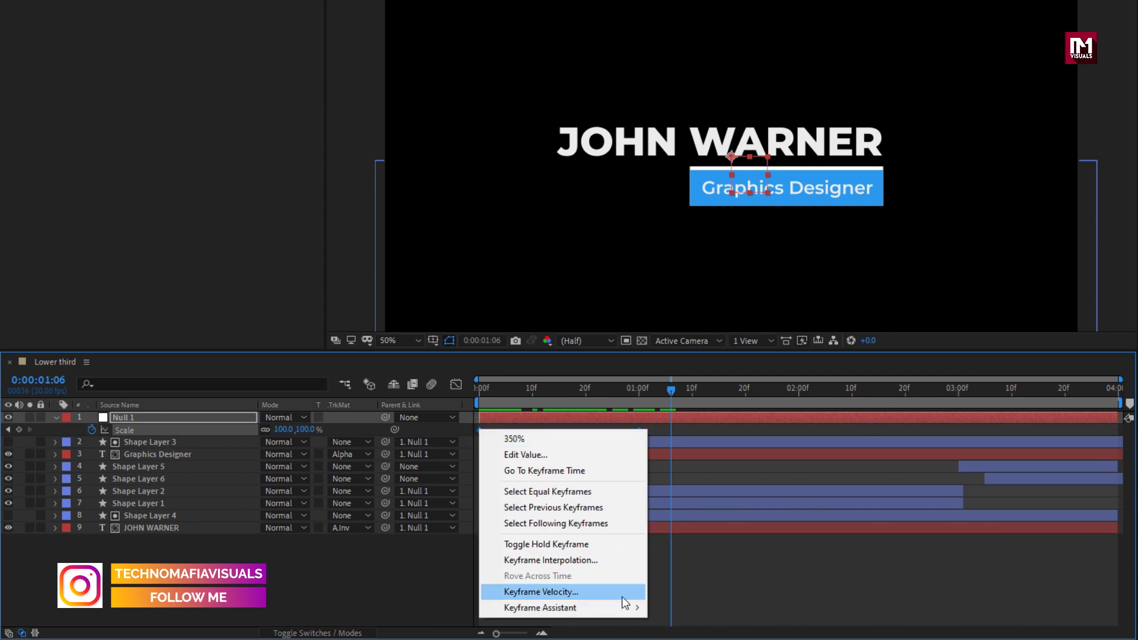
mouse_move(622, 608)
left_click(684, 511)
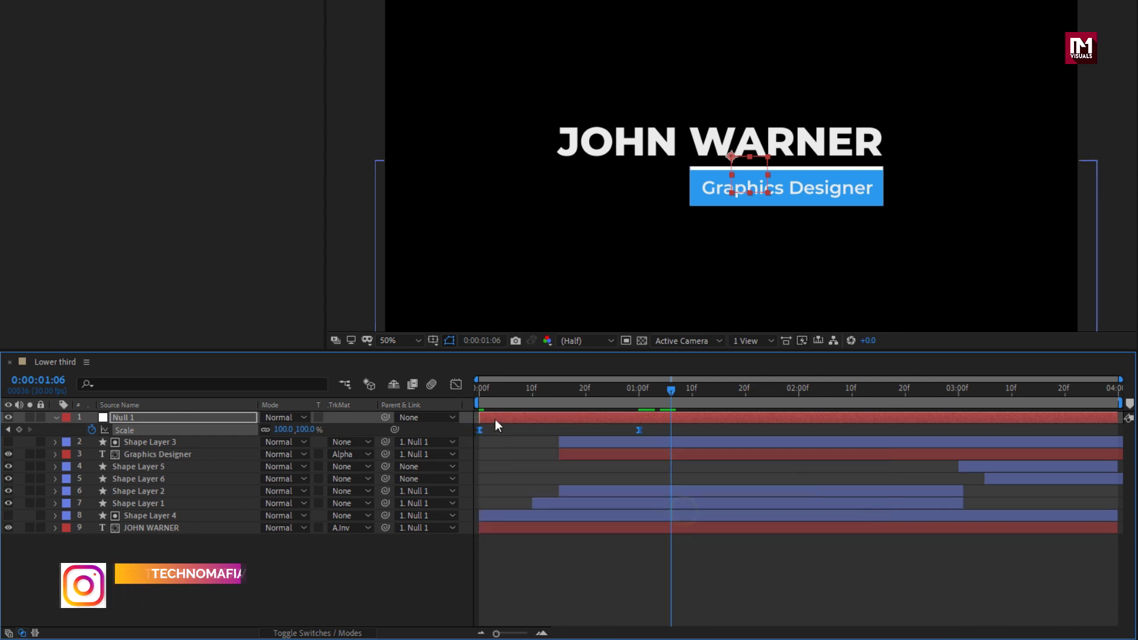
Step: Lengthen the ease into the 1:00 keyframe in the speed graph, then preview from the start
left_click(456, 385)
left_click(638, 425)
left_click_drag(621, 428, 563, 427)
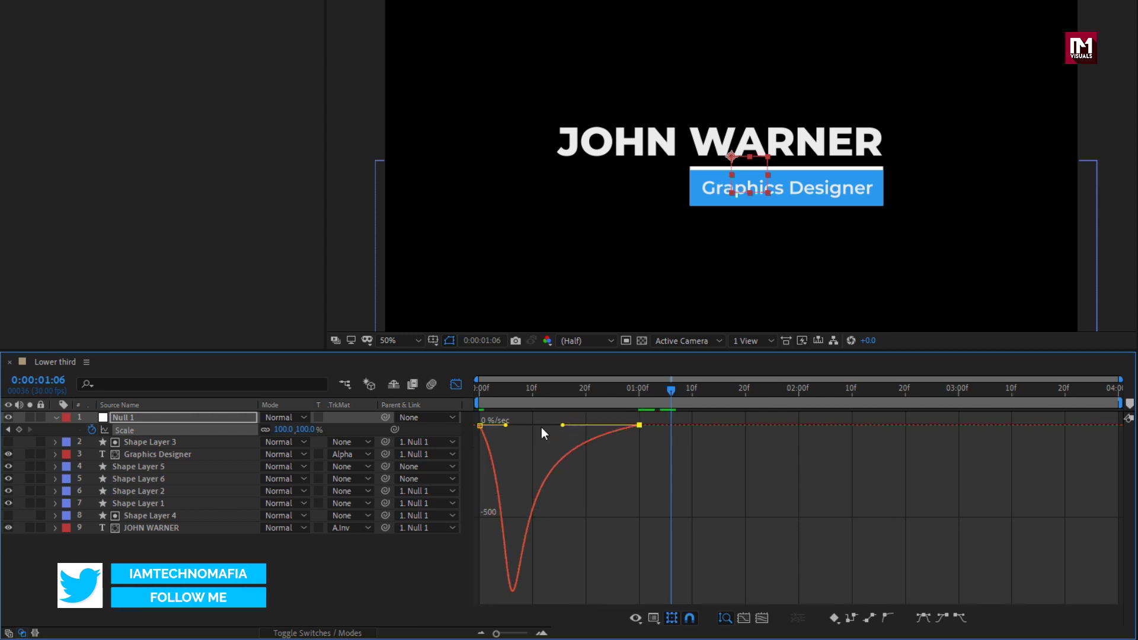
left_click_drag(481, 392, 643, 397)
left_click_drag(562, 426, 581, 423)
left_click(455, 385)
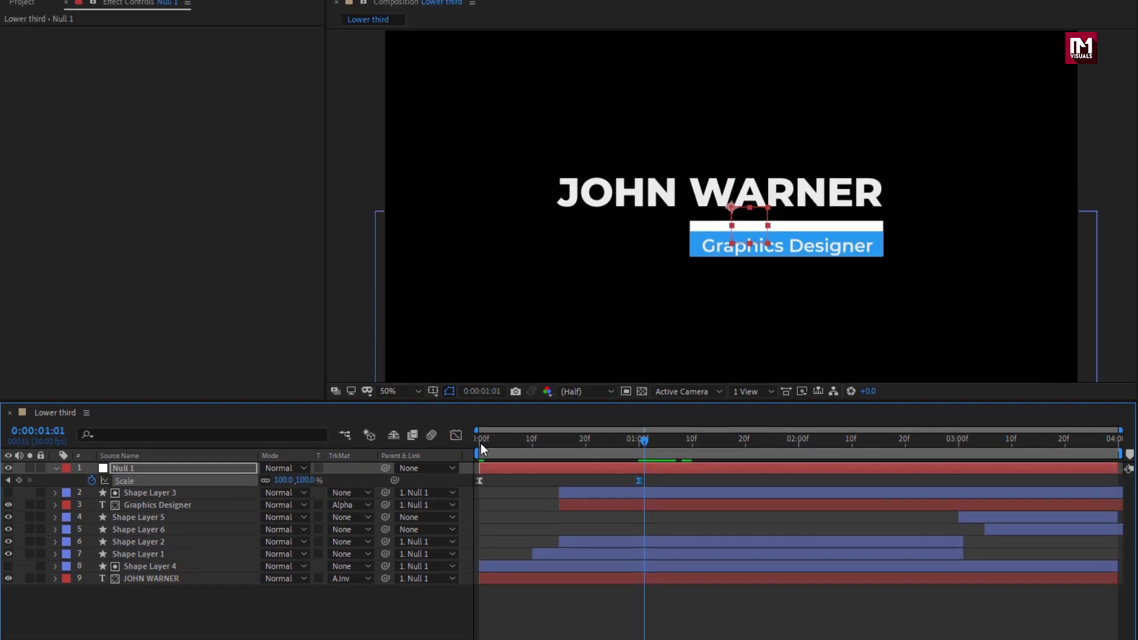
left_click(480, 443)
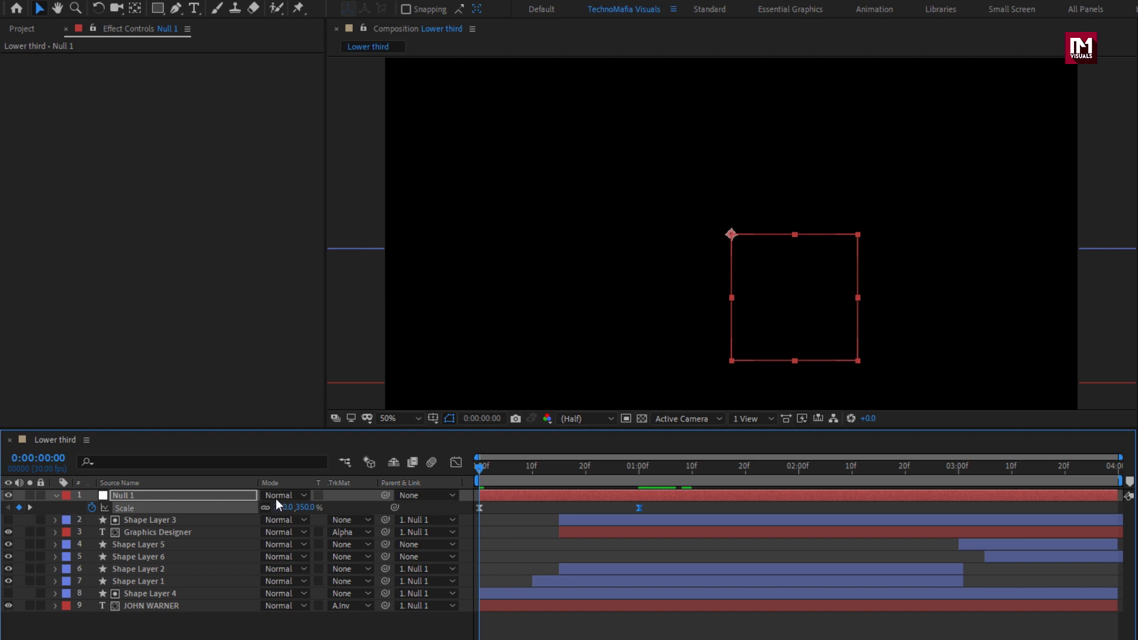
key("space")
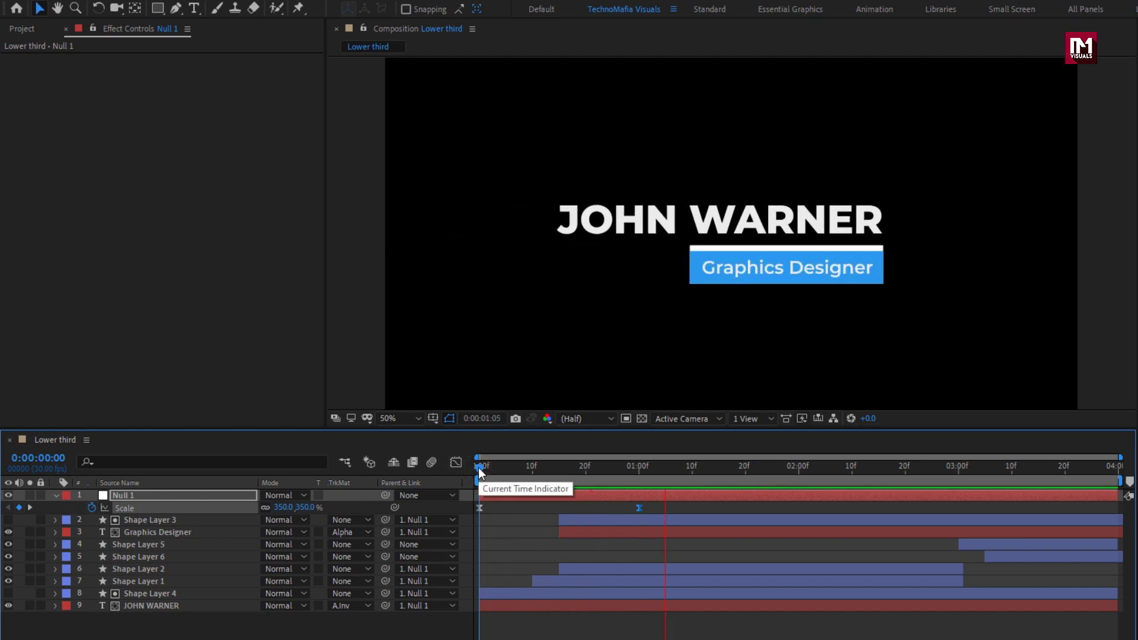